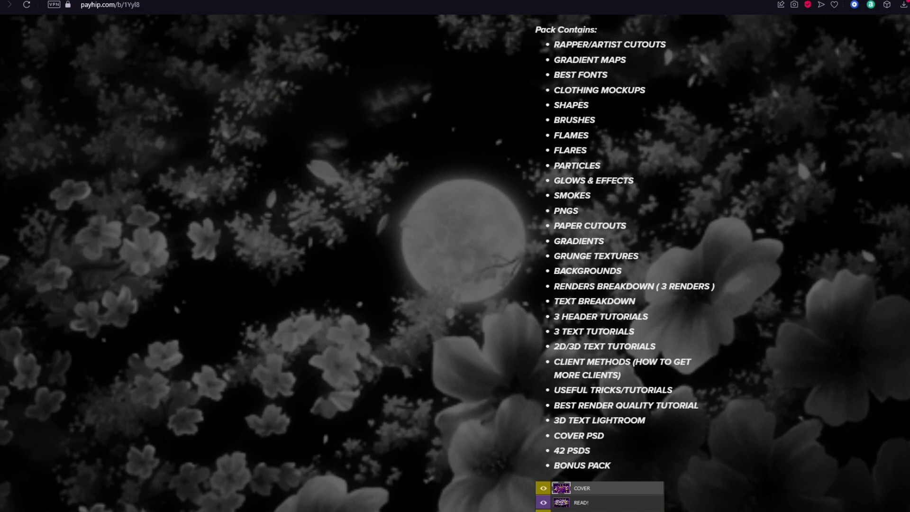
# Look through the contents list on the graphics pack's product page
pyautogui.scroll(-2, 614, 340)
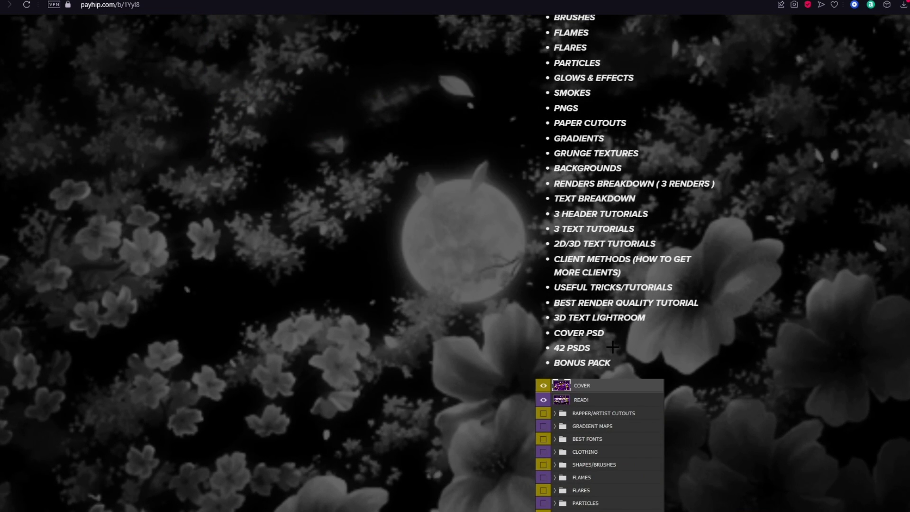
pyautogui.scroll(1, 644, 317)
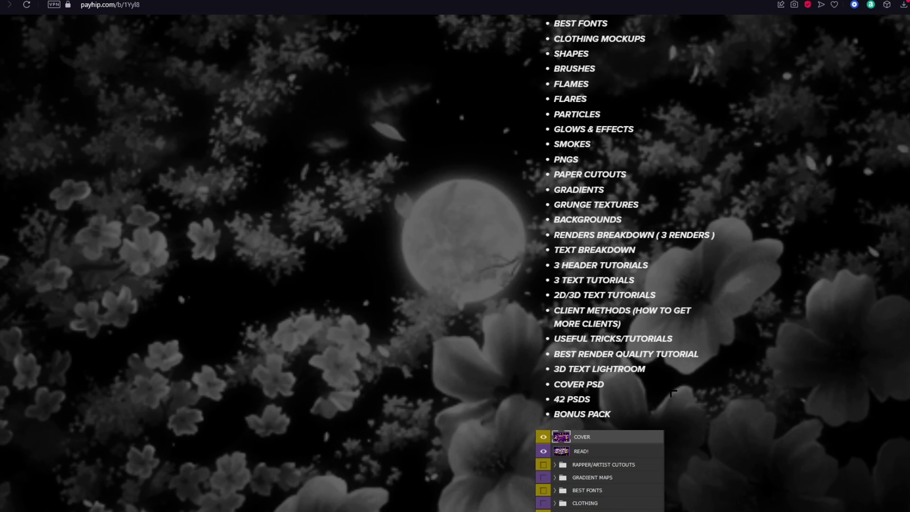
pyautogui.scroll(-1, 672, 392)
pyautogui.scroll(-2, 674, 394)
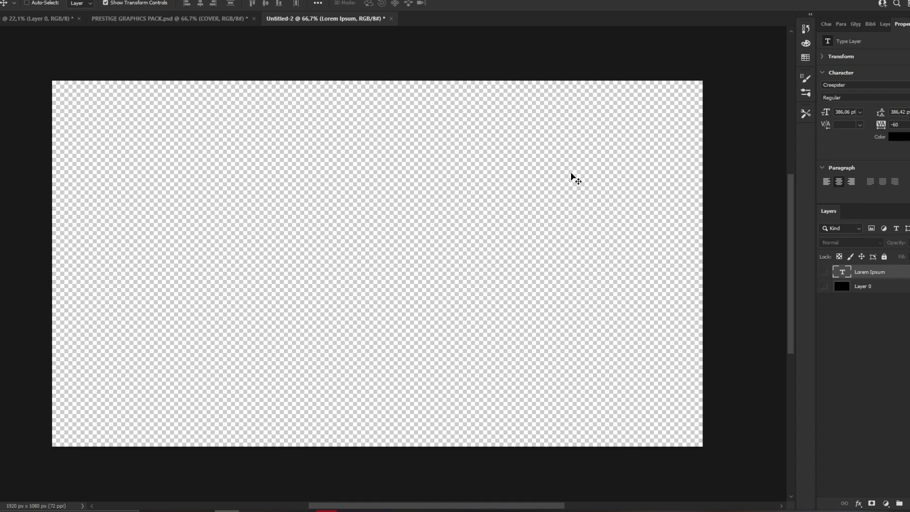
# Preview the 3D TEXT LIGHTROOM group in PRESTIGE GRAPHICS PACK.psd and return to the Untitled-2 document
pyautogui.click(203, 20)
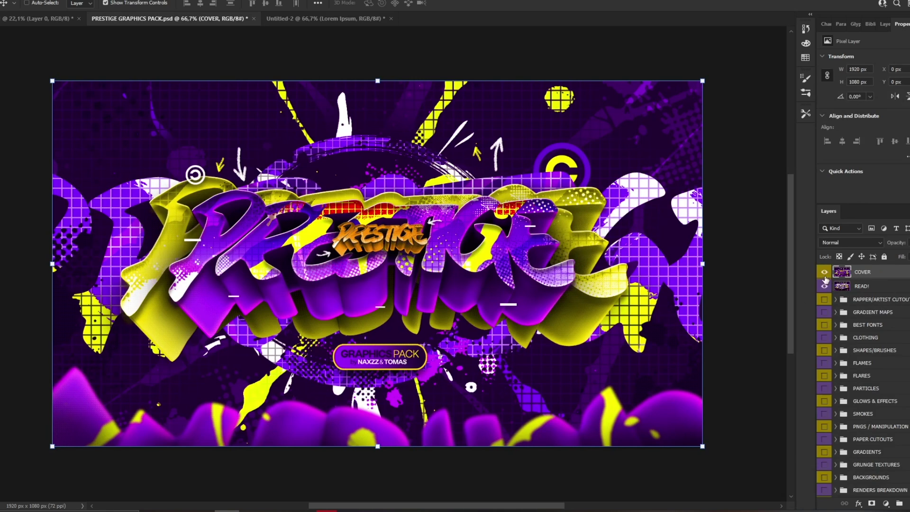
pyautogui.click(825, 439)
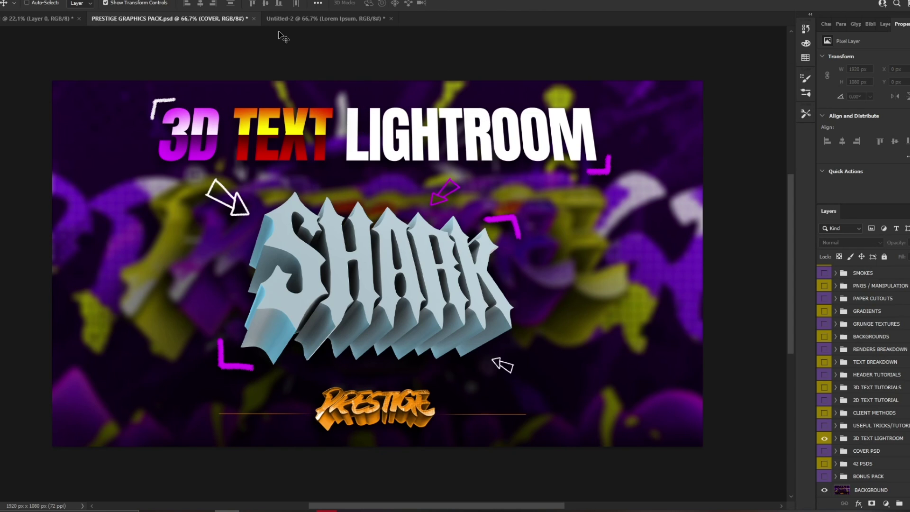
pyautogui.click(298, 18)
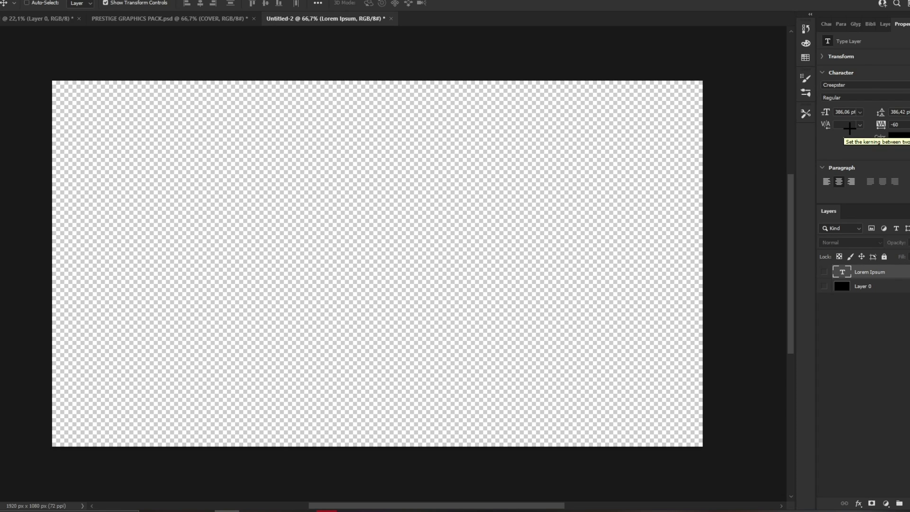
# Make the Lorem Ipsum text layer visible and replace its text with the single letter K
pyautogui.click(824, 273)
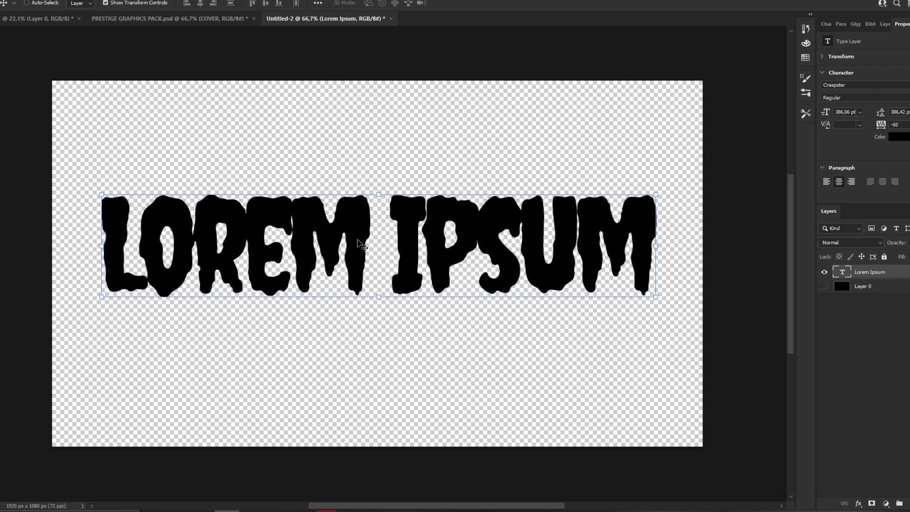
pyautogui.doubleClick(385, 240)
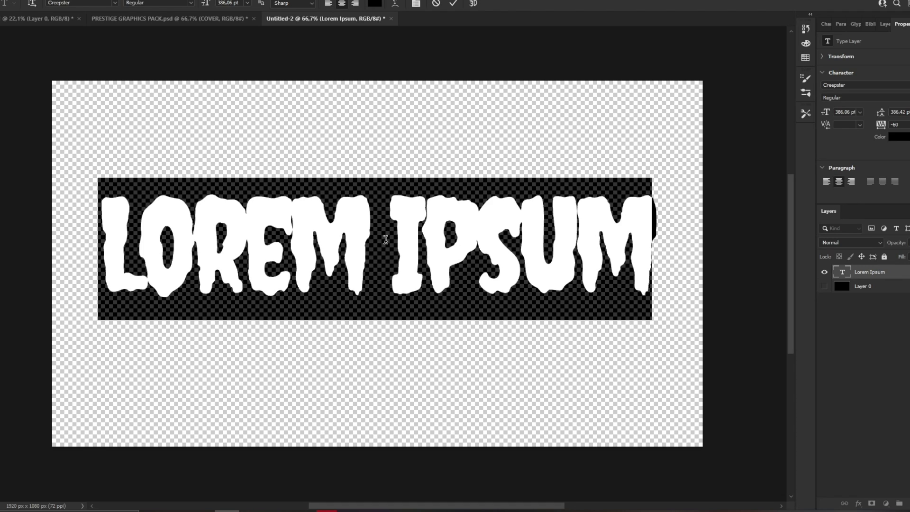
pyautogui.press('capslock')
pyautogui.write('ky')
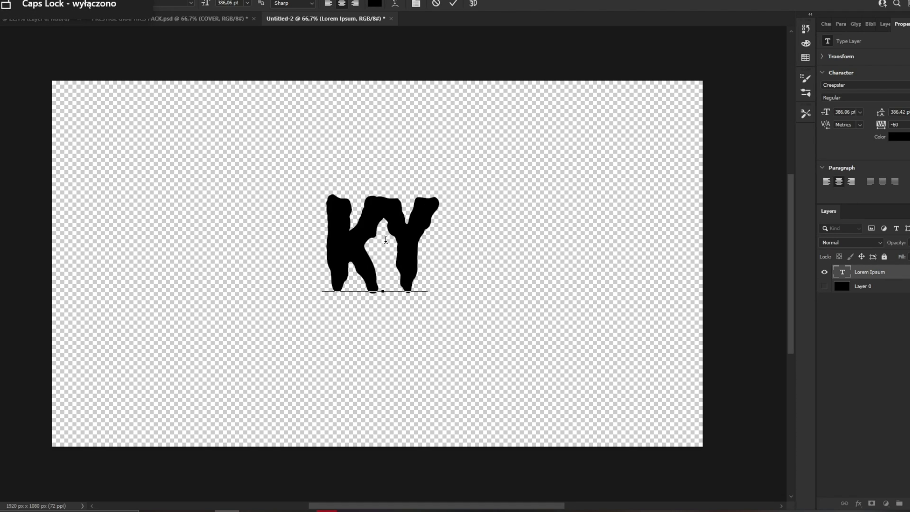
pyautogui.press('BackSpace')
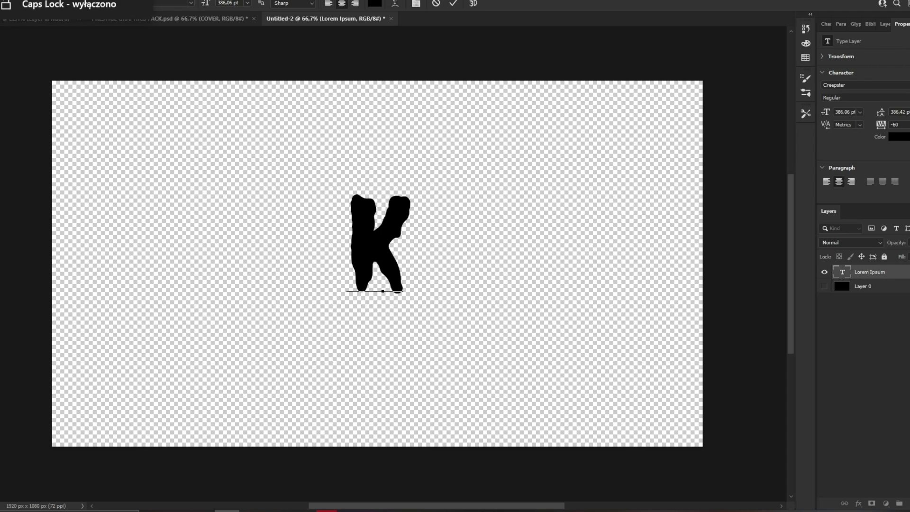
pyautogui.hotkey('ctrl', 'Return')
# Enlarge the letter K to about 706 pt and place it near the canvas's left edge
pyautogui.hotkey('ctrl', 't')
pyautogui.moveTo(409, 244); pyautogui.dragTo(181, 254)
pyautogui.press('Return')
# Duplicate the K layer, change the copy's text to "y" and place it beside the K
pyautogui.hotkey('ctrl', 'j')
pyautogui.moveTo(642, 290); pyautogui.dragTo(808, 290)
pyautogui.doubleClick(346, 237)
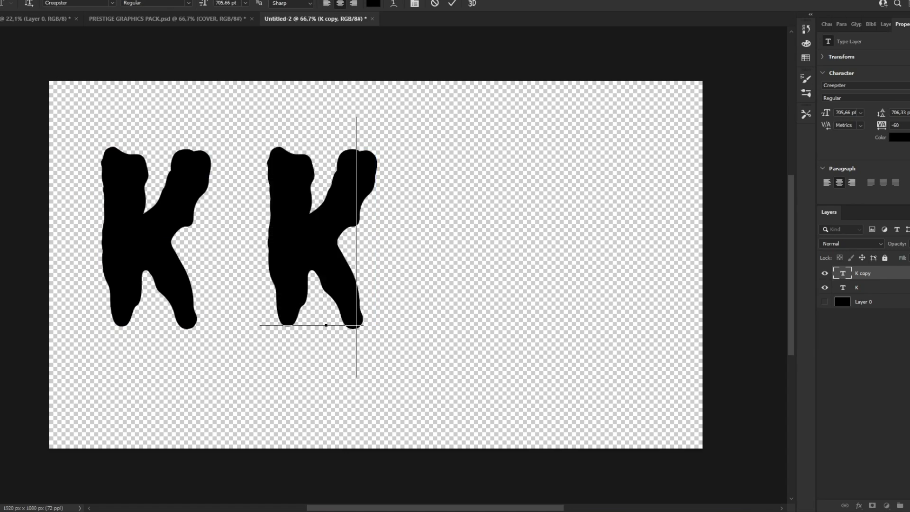
pyautogui.press('BackSpace')
pyautogui.write('y')
pyautogui.moveTo(332, 237); pyautogui.dragTo(292, 240)
# Duplicate the y layer, change the copy's text to "l" and place it right after the Y
pyautogui.hotkey('ctrl', 'j')
pyautogui.moveTo(699, 304); pyautogui.dragTo(824, 301)
pyautogui.doubleClick(417, 240)
pyautogui.press('BackSpace')
pyautogui.write('l')
pyautogui.hotkey('ctrl', 'Return')
pyautogui.moveTo(414, 241); pyautogui.dragTo(473, 253)
# Duplicate the l layer, change the copy to "e", place it after the L and duplicate it for the second E
pyautogui.hotkey('ctrl', 'j')
pyautogui.doubleClick(448, 249)
pyautogui.write('e')
pyautogui.hotkey('ctrl', 'Return')
pyautogui.moveTo(442, 219); pyautogui.dragTo(479, 217)
pyautogui.hotkey('ctrl', 'j')
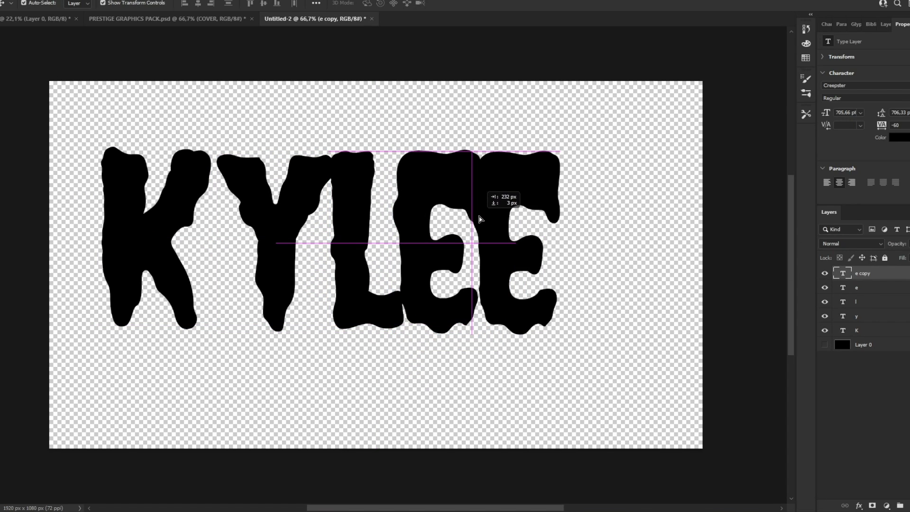
# Move the Y, L and both E letters together to the left so they sit tight against the K
pyautogui.keyDown('shift'); pyautogui.click(863, 315); pyautogui.keyUp('shift')
pyautogui.moveTo(359, 241); pyautogui.dragTo(323, 238)
pyautogui.click(874, 318)
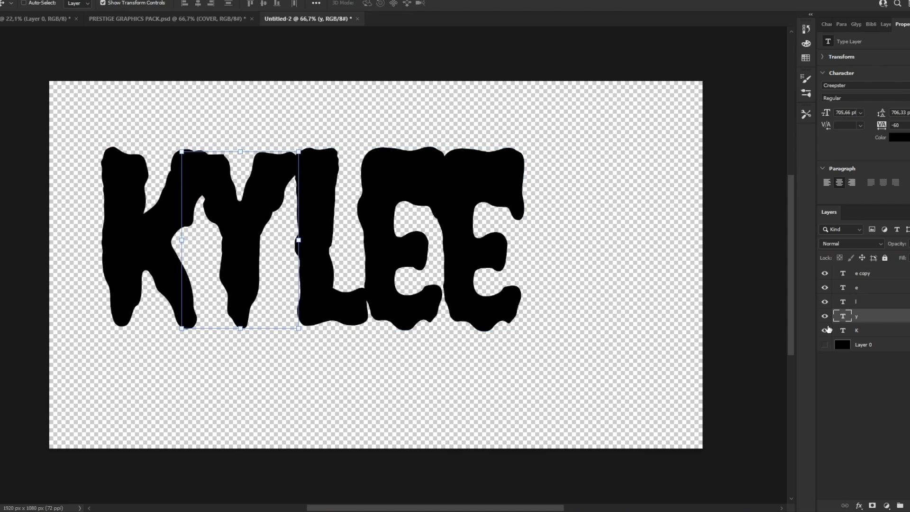
# Scale all five letter layers together to about 133% and centre the word on the canvas
pyautogui.click(883, 276)
pyautogui.keyDown('shift'); pyautogui.click(867, 332); pyautogui.keyUp('shift')
pyautogui.moveTo(524, 239); pyautogui.dragTo(664, 243)
pyautogui.moveTo(610, 258); pyautogui.dragTo(603, 273)
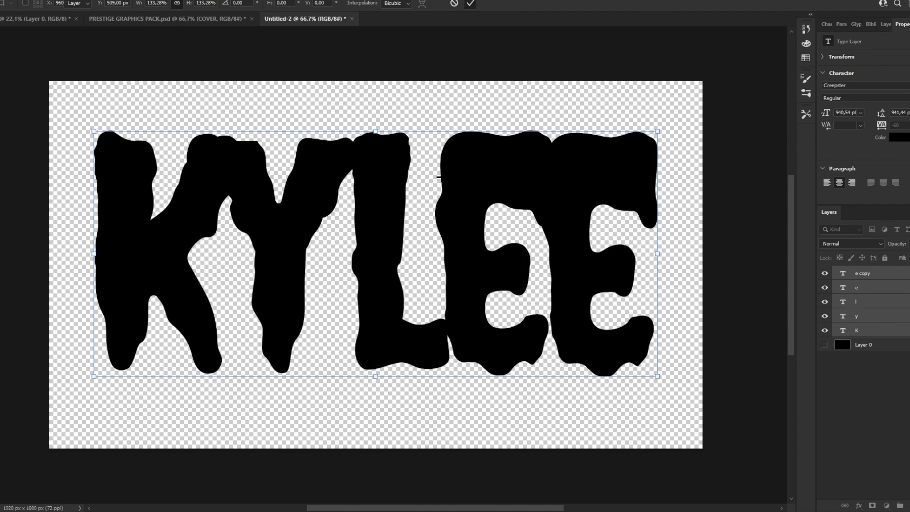
pyautogui.press('Return')
# Convert the K text layer to a smart object
pyautogui.click(881, 345)
pyautogui.rightClick(881, 331)
pyautogui.click(783, 171)
# Warp the K so its lower-right leg stretches outward under the Y, and slightly reshape its stem and upper arm
pyautogui.click(5, 1)
pyautogui.moveTo(28, 226)
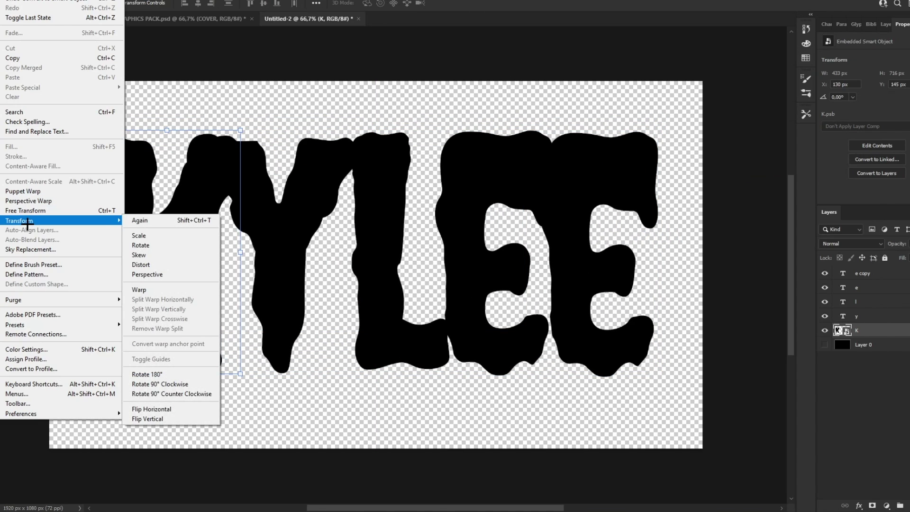
pyautogui.click(140, 287)
pyautogui.moveTo(241, 374); pyautogui.dragTo(291, 378)
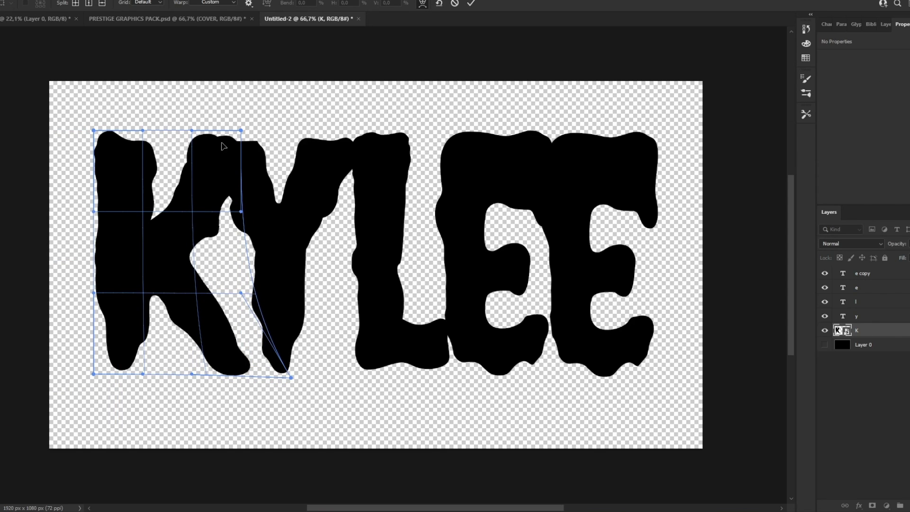
pyautogui.moveTo(224, 145); pyautogui.dragTo(224, 141)
pyautogui.moveTo(234, 305); pyautogui.dragTo(236, 292)
pyautogui.moveTo(231, 227); pyautogui.dragTo(221, 232)
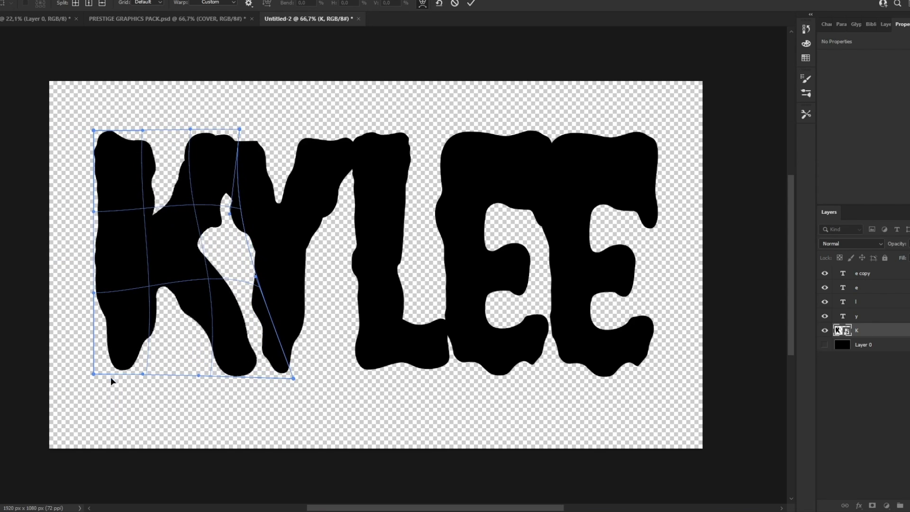
pyautogui.moveTo(111, 365); pyautogui.dragTo(117, 366)
pyautogui.moveTo(107, 145); pyautogui.dragTo(108, 147)
pyautogui.moveTo(107, 354); pyautogui.dragTo(107, 359)
pyautogui.press('Return')
# Convert the y layer to a smart object and warp it, pulling its foot right and its right arm inward
pyautogui.rightClick(880, 316)
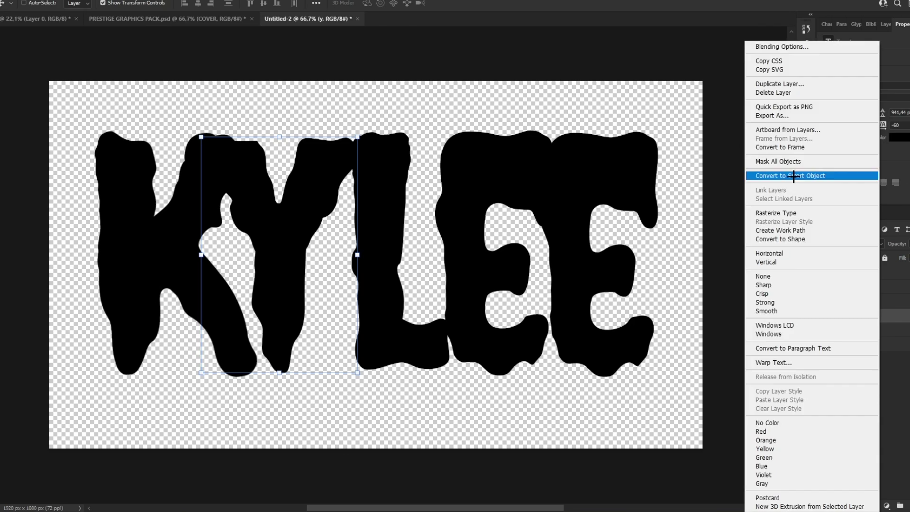
pyautogui.click(792, 177)
pyautogui.click(14, 1)
pyautogui.moveTo(47, 223)
pyautogui.click(140, 288)
pyautogui.moveTo(304, 373); pyautogui.dragTo(334, 366)
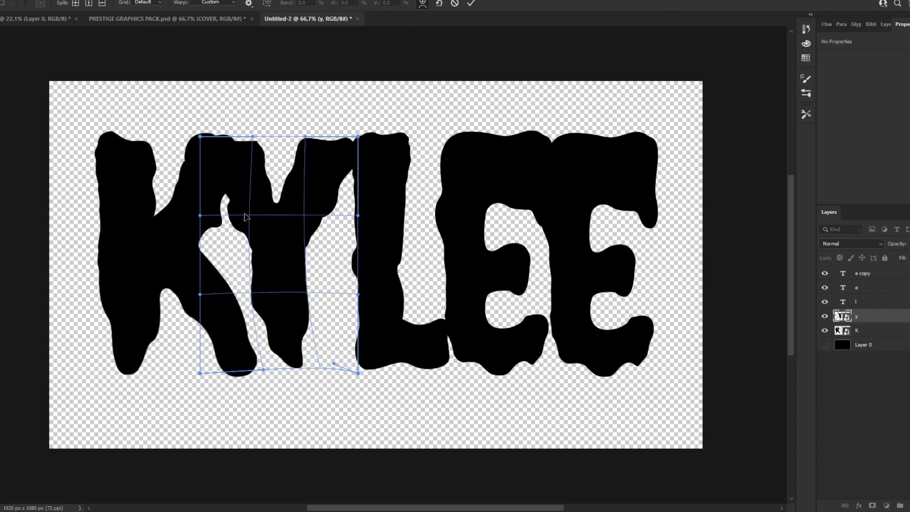
pyautogui.moveTo(240, 153); pyautogui.dragTo(239, 145)
pyautogui.moveTo(345, 144); pyautogui.dragTo(331, 151)
pyautogui.moveTo(293, 351); pyautogui.dragTo(313, 347)
pyautogui.press('Return')
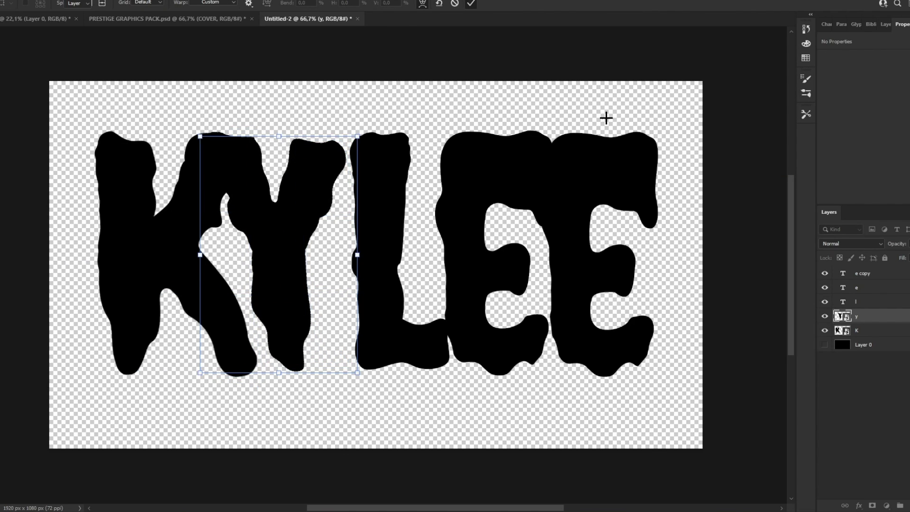
# Convert the l layer to a smart object and warp it so the foot extends left towards the Y
pyautogui.click(857, 303)
pyautogui.rightClick(857, 302)
pyautogui.click(833, 175)
pyautogui.click(9, 0)
pyautogui.click(139, 290)
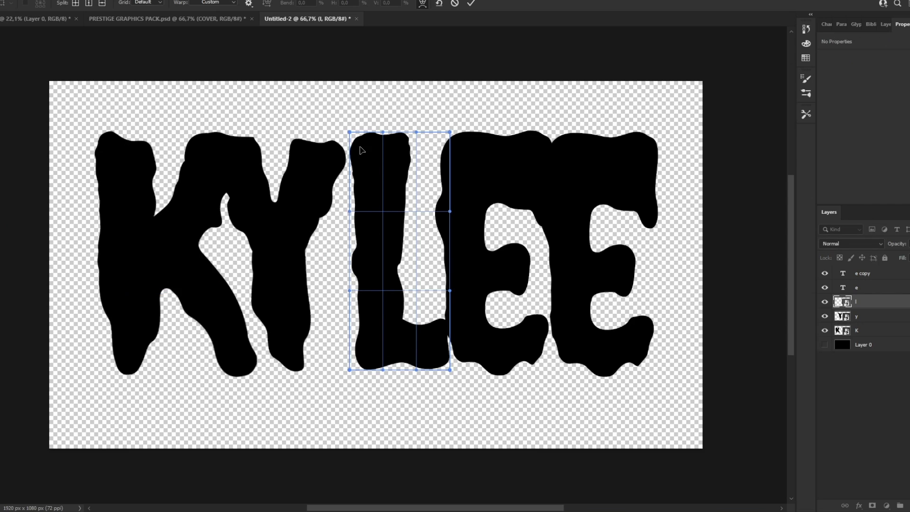
pyautogui.moveTo(350, 370); pyautogui.dragTo(292, 342)
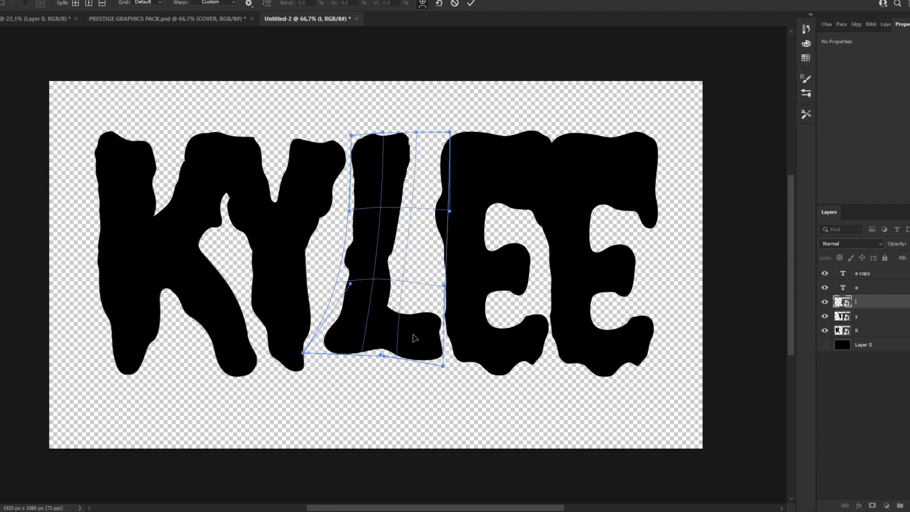
pyautogui.press('Escape')
# Convert the first e layer to a smart object and warp it, pulling its upper drip inward and raising its base
pyautogui.rightClick(866, 290)
pyautogui.click(833, 175)
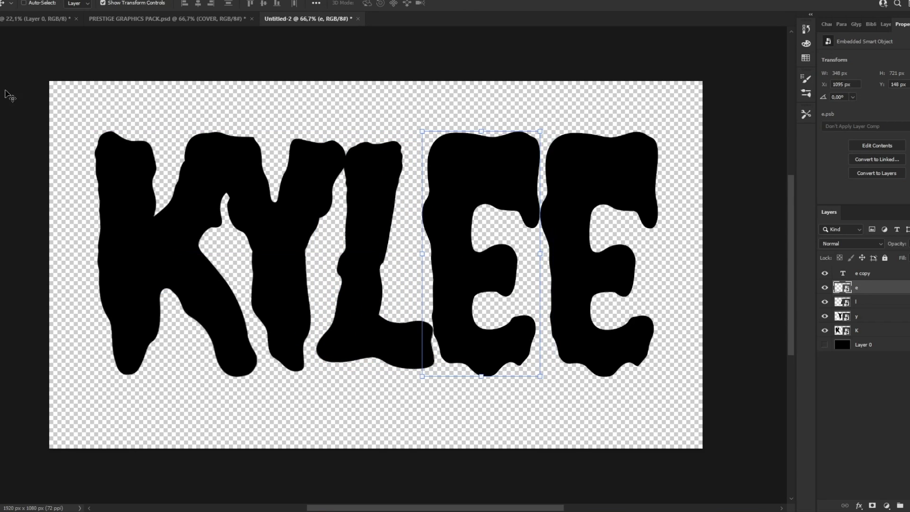
pyautogui.click(9, 0)
pyautogui.click(193, 284)
pyautogui.moveTo(541, 213); pyautogui.dragTo(526, 235)
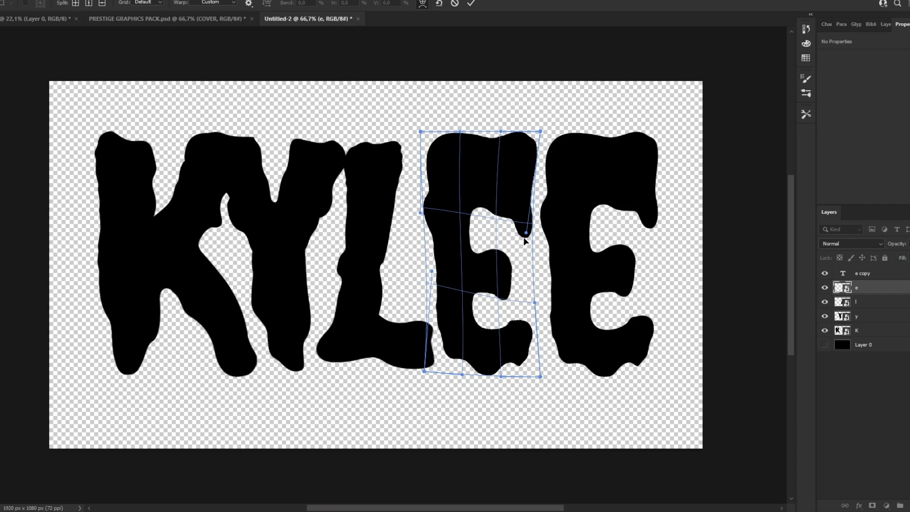
pyautogui.moveTo(541, 132); pyautogui.dragTo(545, 131)
pyautogui.moveTo(502, 332); pyautogui.dragTo(501, 322)
pyautogui.press('Return')
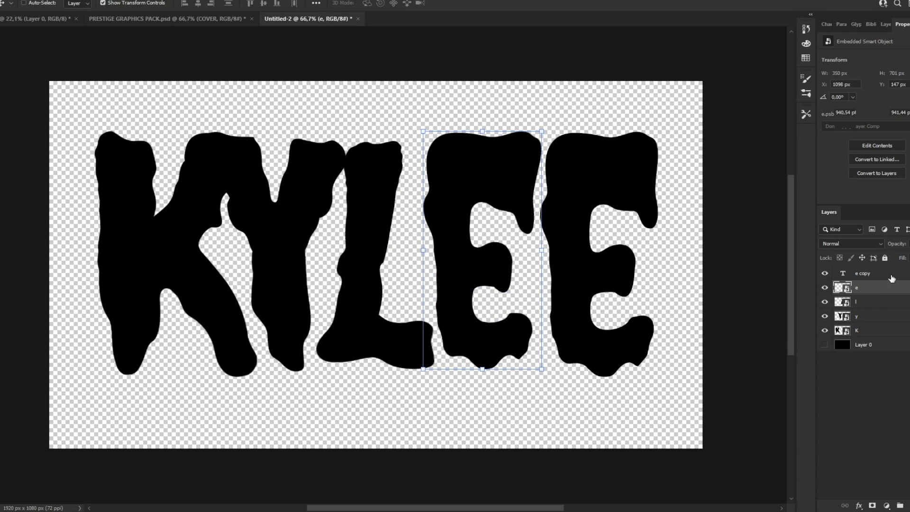
# Delete the e copy text layer and replace it with a duplicate of the warped E placed at the word's end
pyautogui.click(885, 274)
pyautogui.press('Delete')
pyautogui.hotkey('ctrl', 'j')
pyautogui.moveTo(494, 233); pyautogui.dragTo(603, 234)
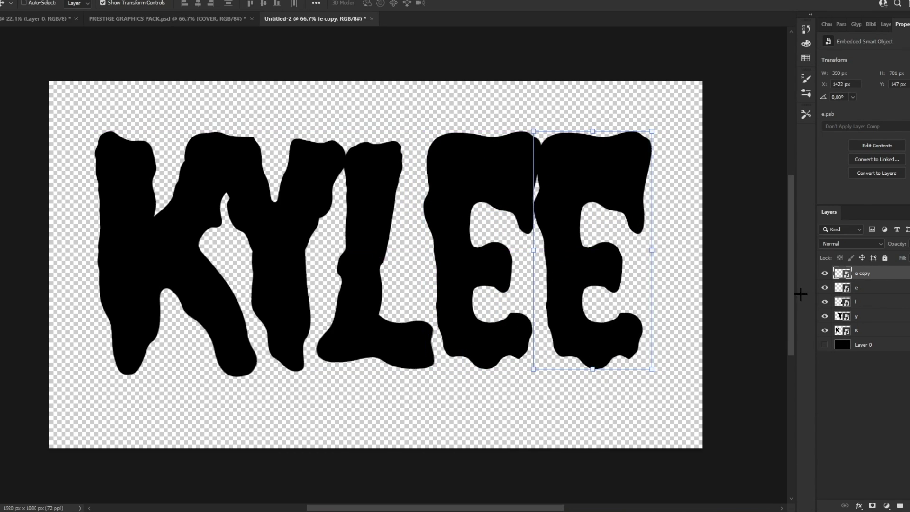
# Move both E letters left against the L, and nudge the last E to adjust its spacing
pyautogui.keyDown('shift'); pyautogui.click(868, 288); pyautogui.keyUp('shift')
pyautogui.moveTo(506, 265); pyautogui.dragTo(488, 266)
pyautogui.keyDown('ctrl'); pyautogui.click(537, 237); pyautogui.keyUp('ctrl')
pyautogui.moveTo(536, 237); pyautogui.dragTo(540, 238)
# Warp the last E slightly, pulling its upper-left edge away from the neighbouring E
pyautogui.click(6, 1)
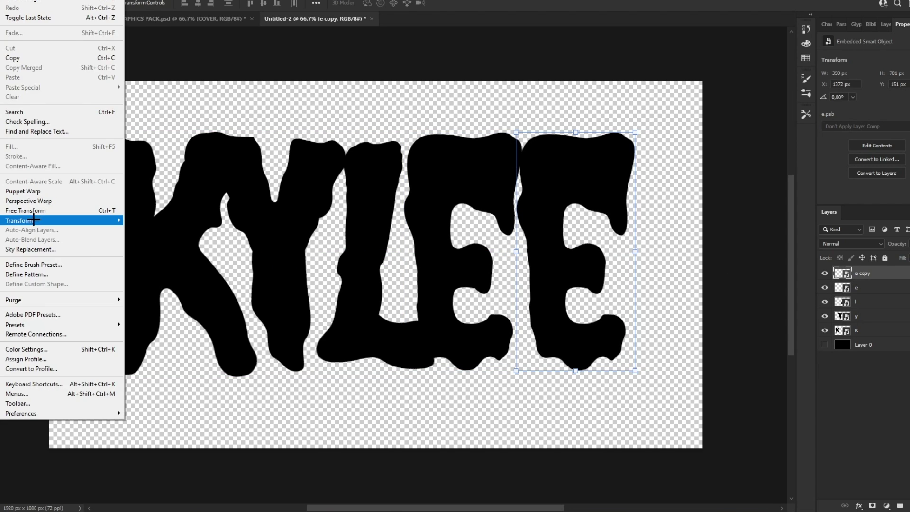
pyautogui.moveTo(33, 219)
pyautogui.click(152, 290)
pyautogui.moveTo(533, 164); pyautogui.dragTo(536, 163)
pyautogui.click(470, 3)
# Try merging the five letter layers into one smart object, and undo the conversion
pyautogui.press('z')
pyautogui.moveTo(379, 159); pyautogui.dragTo(417, 167)
pyautogui.click(417, 167)
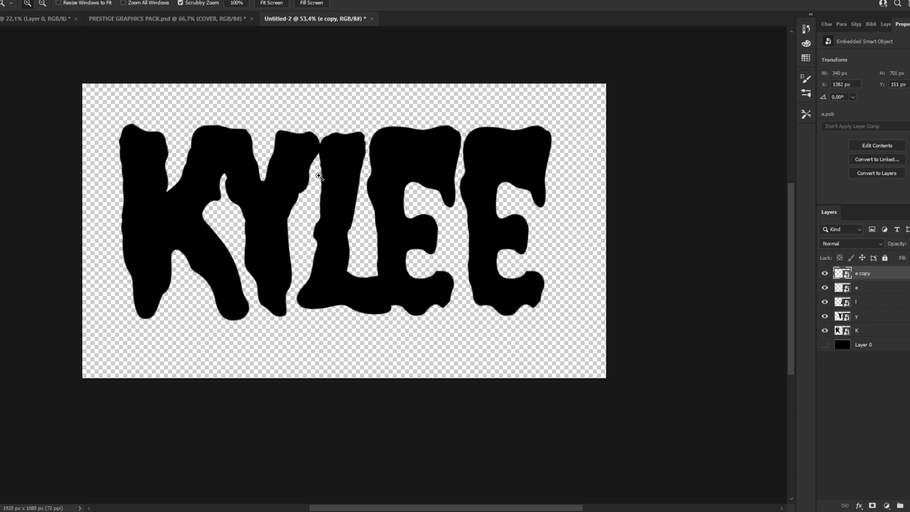
pyautogui.moveTo(319, 176); pyautogui.dragTo(326, 176)
pyautogui.keyDown('shift'); pyautogui.click(861, 332); pyautogui.keyUp('shift')
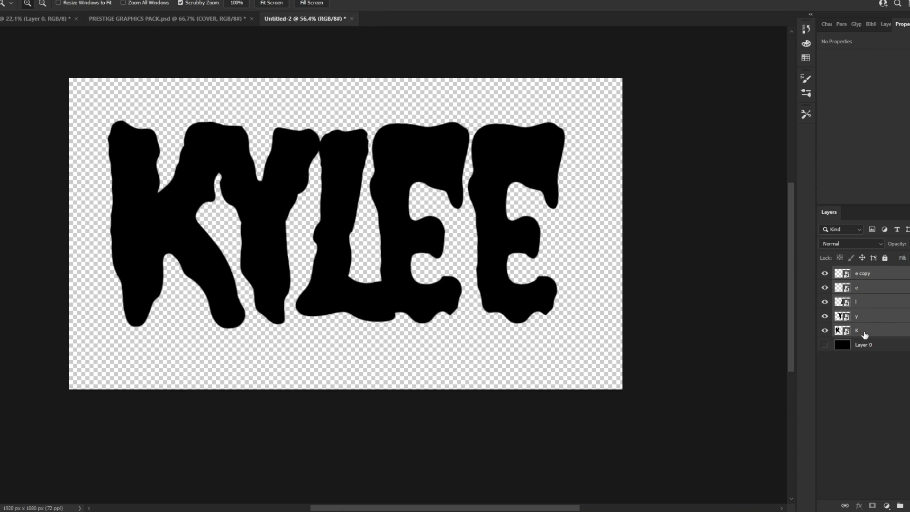
pyautogui.rightClick(881, 290)
pyautogui.click(787, 166)
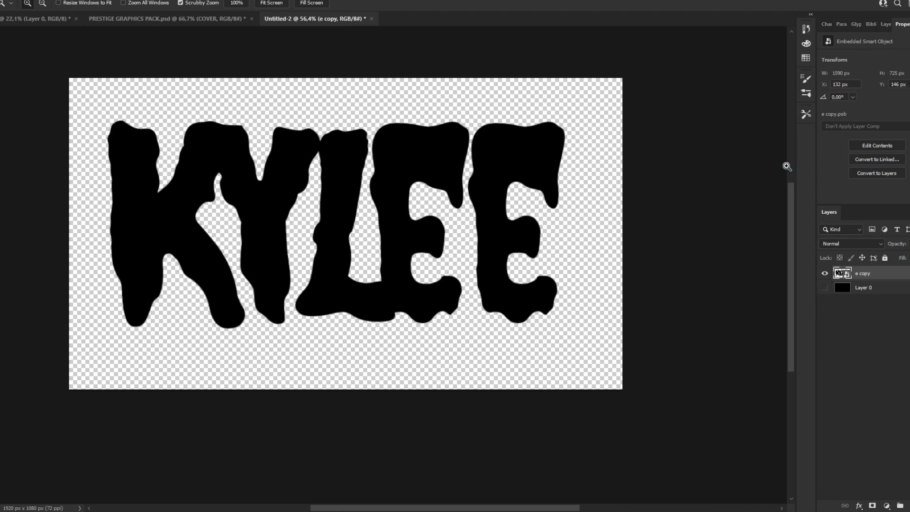
pyautogui.hotkey('ctrl', 'z')
# Combine all five letter layers, from e copy to K, into a single smart object
pyautogui.click(883, 275)
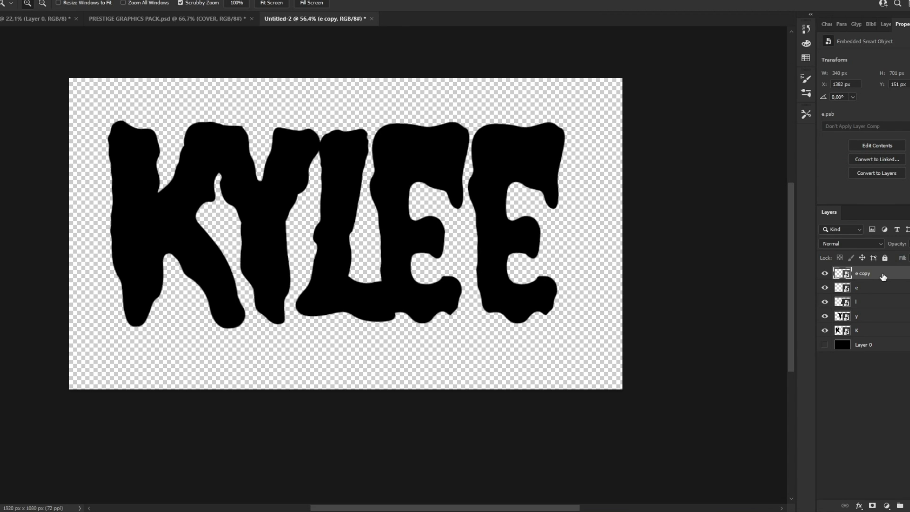
pyautogui.keyDown('shift'); pyautogui.click(873, 331); pyautogui.keyUp('shift')
pyautogui.rightClick(875, 330)
pyautogui.click(787, 167)
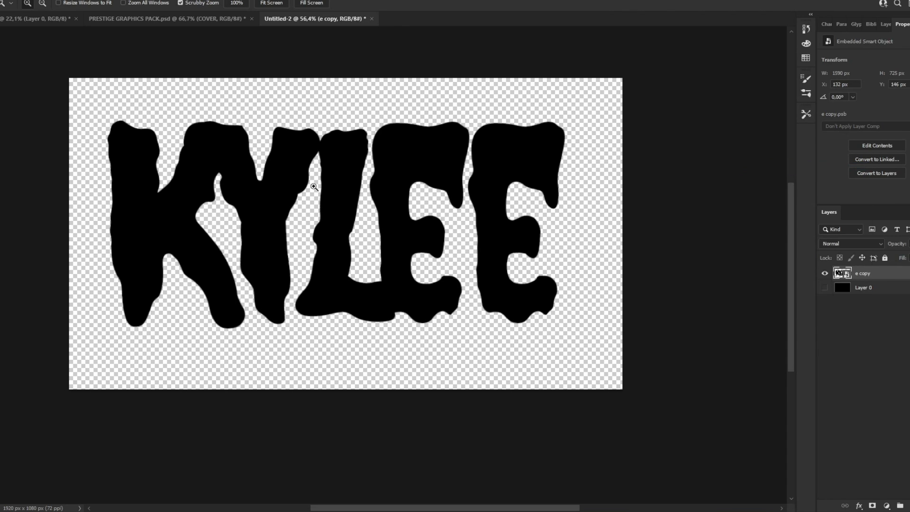
# Select the shape of the whole lettering with the Quick Selection tool at brush size 1207
pyautogui.press('v')
pyautogui.click(1, 91)
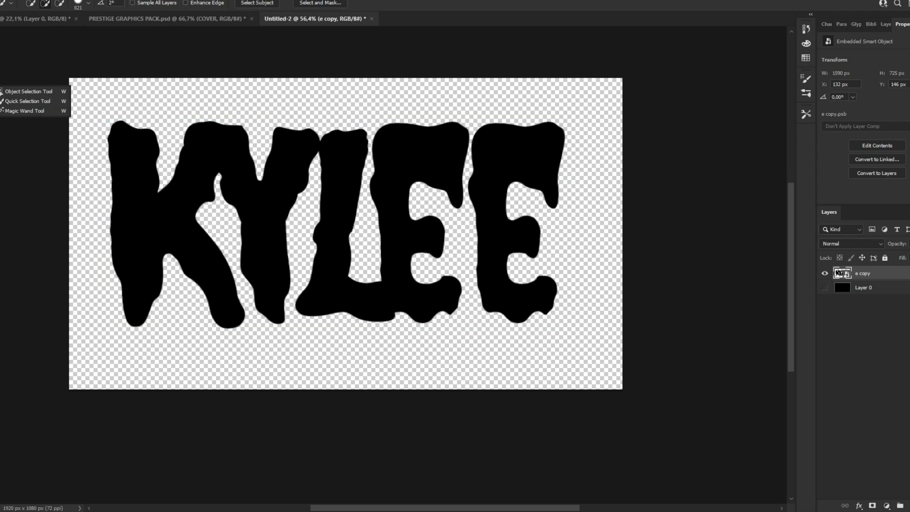
pyautogui.click(7, 101)
pyautogui.moveTo(267, 212); pyautogui.dragTo(306, 210)
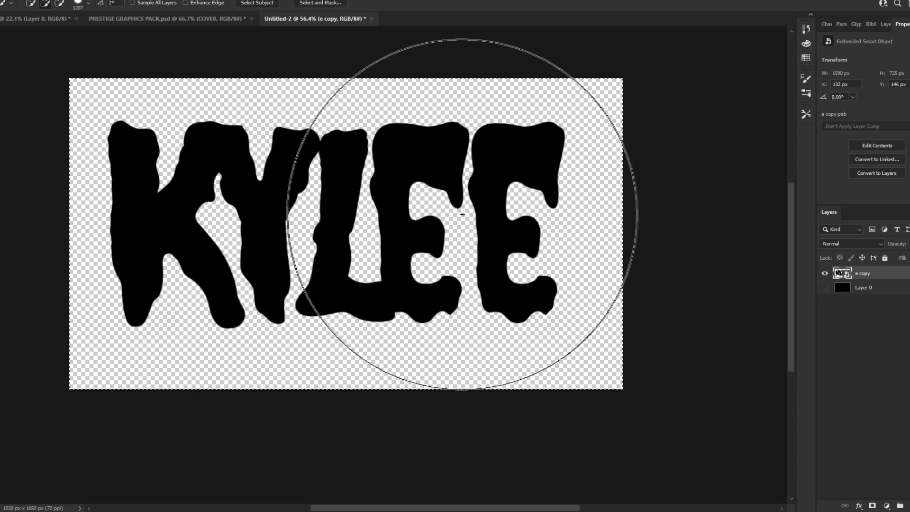
pyautogui.moveTo(464, 214)
pyautogui.mouseDown()
pyautogui.moveTo(152, 205)
pyautogui.moveTo(475, 208)
pyautogui.mouseUp()
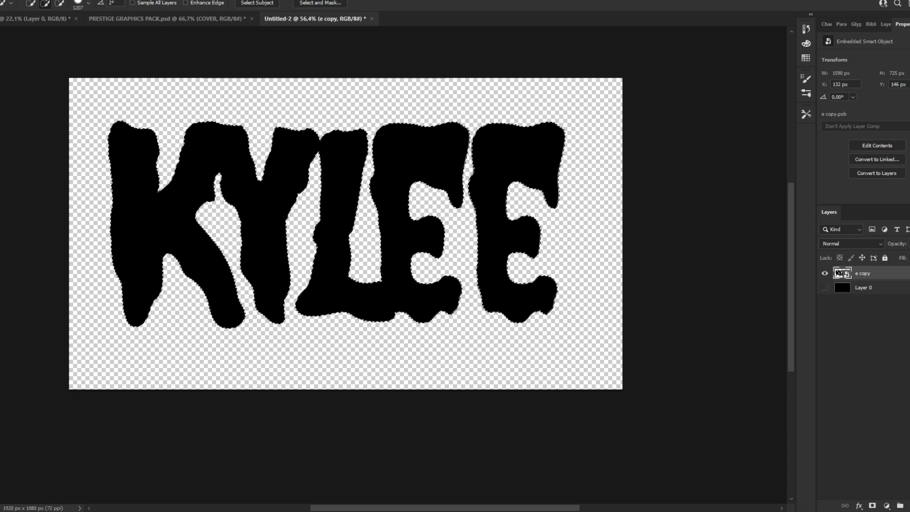
# Make a work path from the lettering selection with a tolerance of 2.0 pixels
pyautogui.hotkey('alt', 'e')
pyautogui.press('Escape')
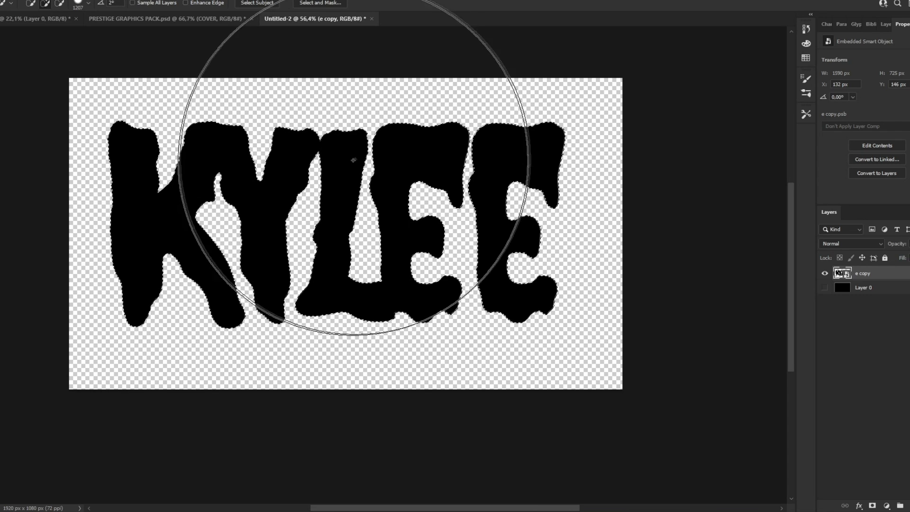
pyautogui.rightClick(337, 171)
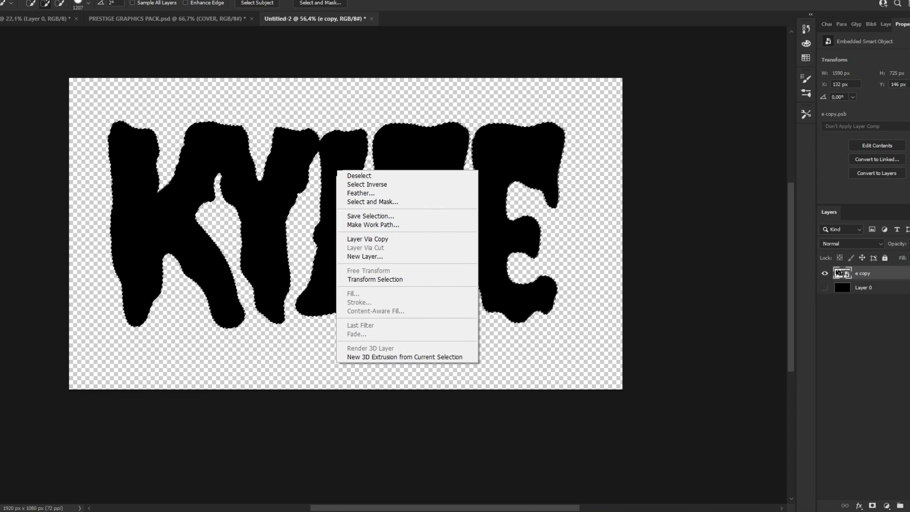
pyautogui.click(351, 225)
pyautogui.click(499, 150)
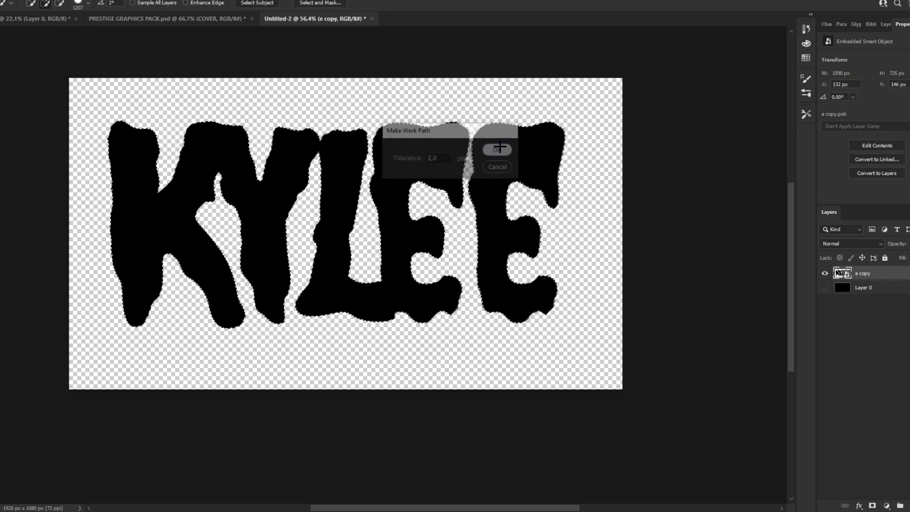
# Export the lettering's work path to Illustrator under the name kylee
pyautogui.click(2, 1)
pyautogui.moveTo(21, 146)
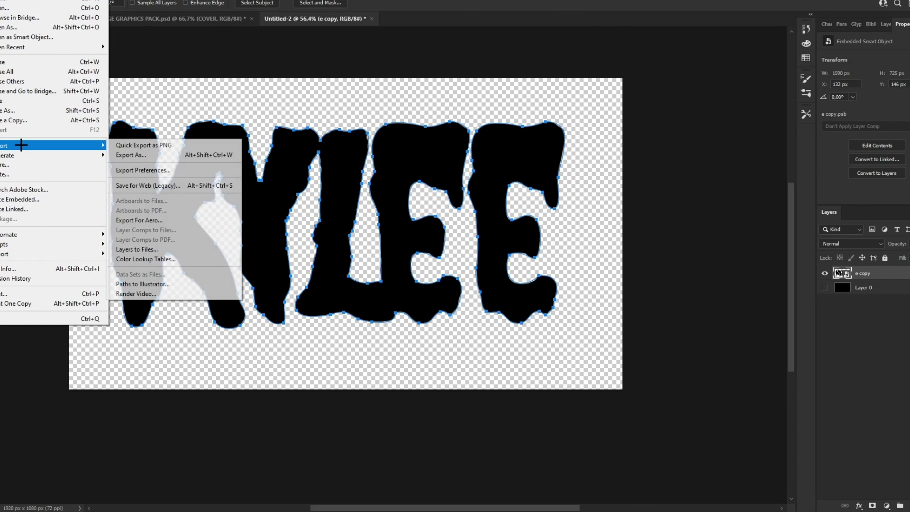
pyautogui.click(132, 284)
pyautogui.press('Return')
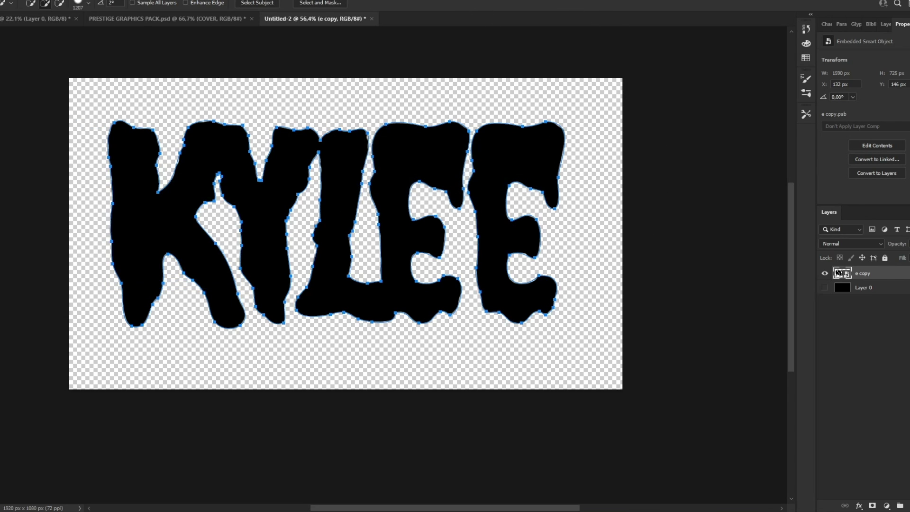
pyautogui.write('kylee')
pyautogui.press('Return')
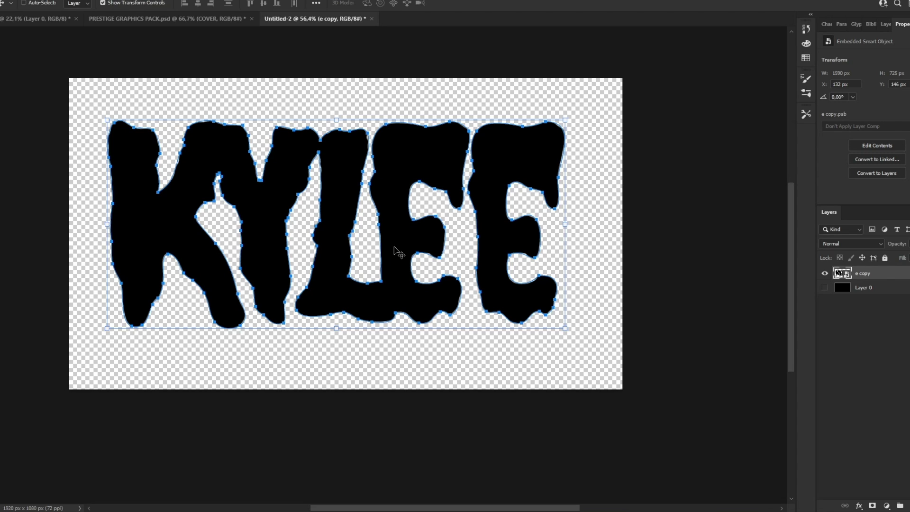
# Switch to Cinema 4D, open the PRESTIGE 3D TEXT LIGHTROOM.c4d scene and dismiss the C.O.F.F.E.E. warning
pyautogui.rightClick(282, 493)
pyautogui.click(265, 428)
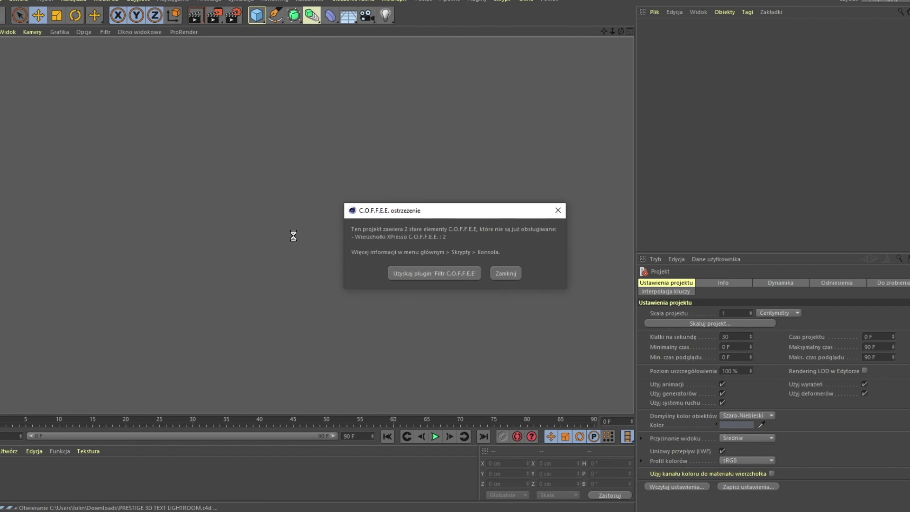
pyautogui.click(559, 211)
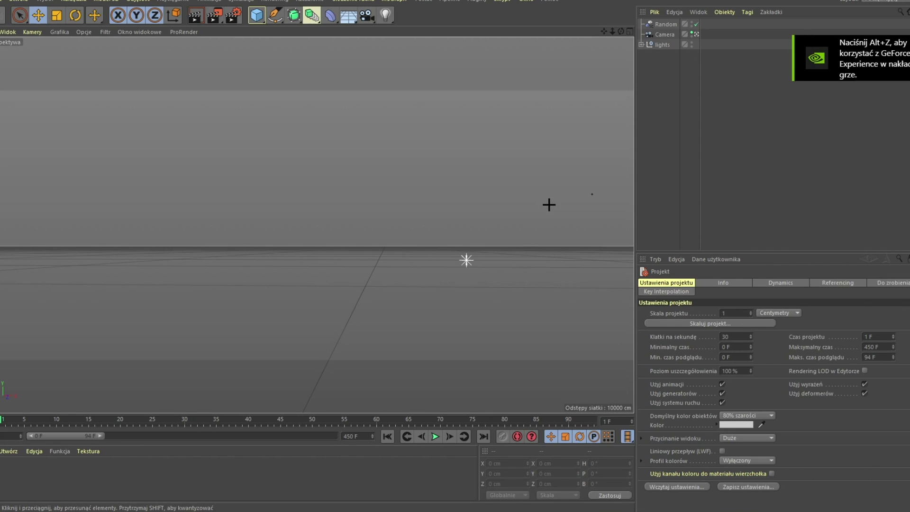
# Merge kylee.ai from the Pobrane folder into the scene with the default Illustrator import settings
pyautogui.click(656, 11)
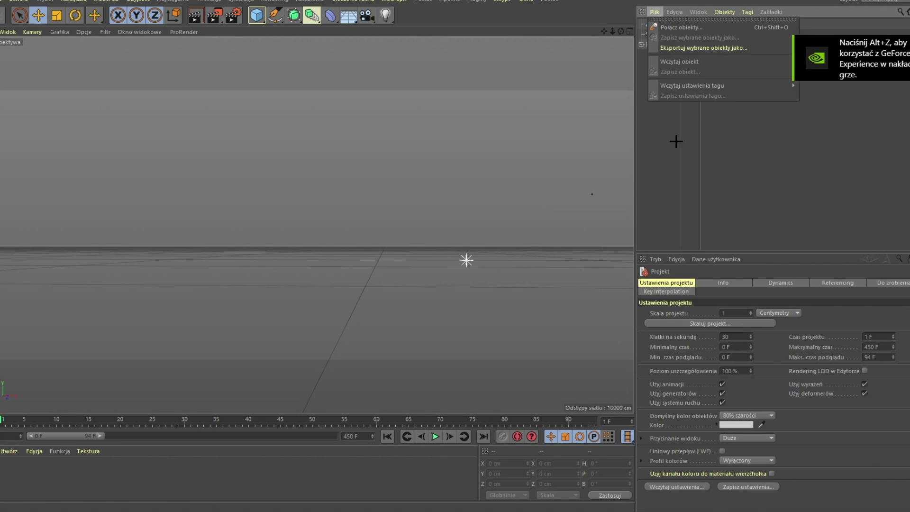
pyautogui.click(674, 27)
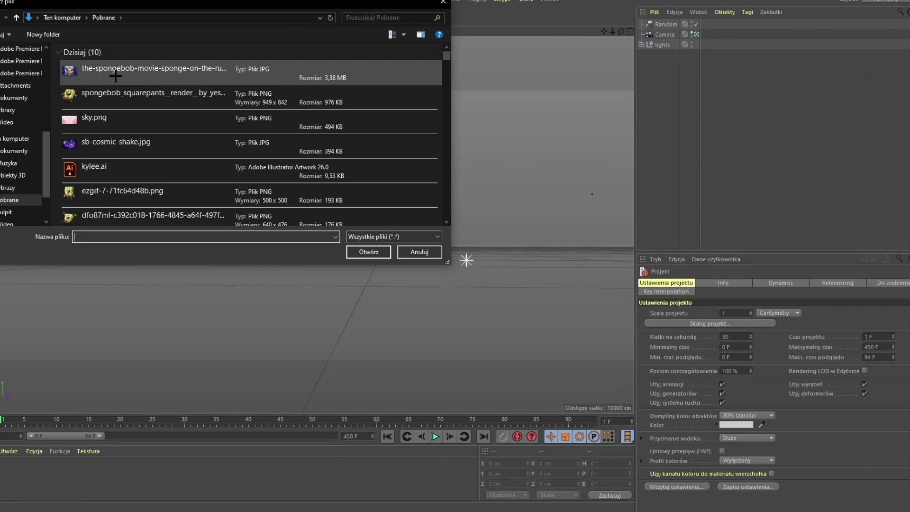
pyautogui.doubleClick(167, 164)
pyautogui.press('Return')
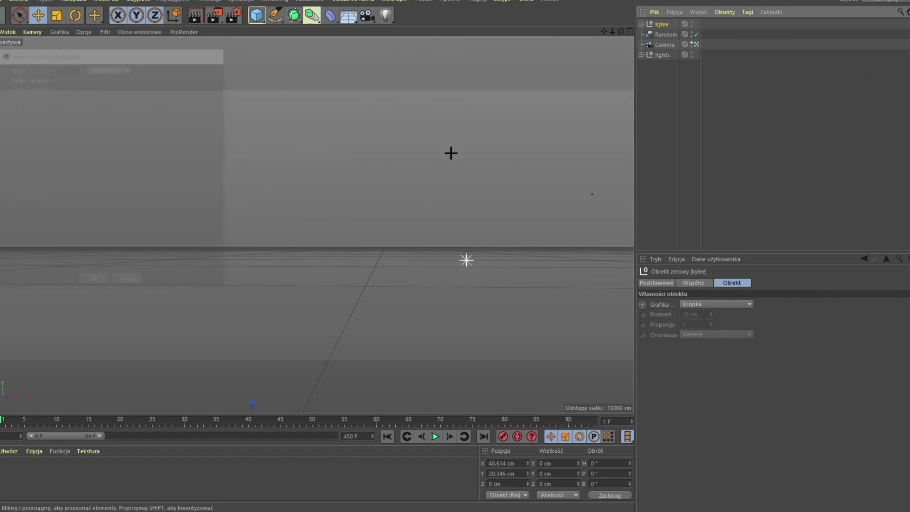
# Move the kylee outlines to about X 303 cm, Y 776 cm, Z -382 cm and face them frontally
pyautogui.moveTo(621, 31); pyautogui.dragTo(621, 90)
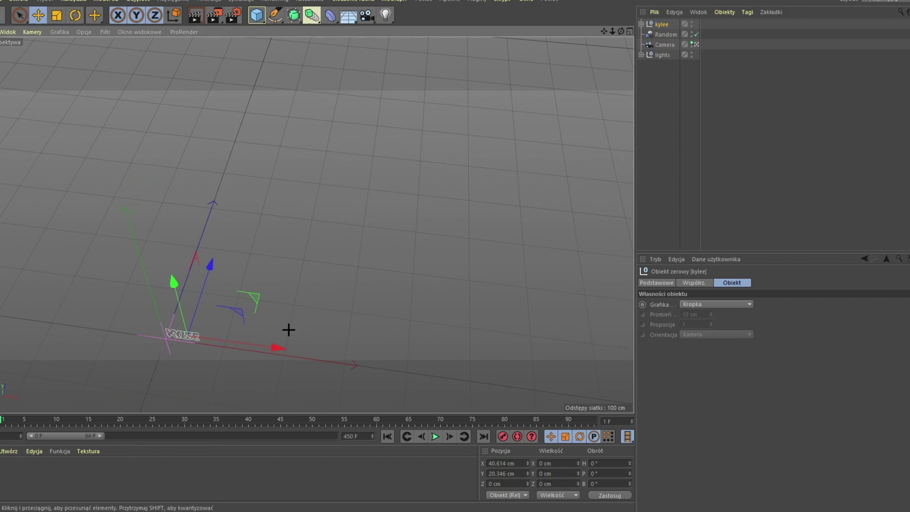
pyautogui.moveTo(281, 348); pyautogui.dragTo(368, 357)
pyautogui.moveTo(300, 304); pyautogui.dragTo(172, 104)
pyautogui.moveTo(183, 199); pyautogui.dragTo(370, 205)
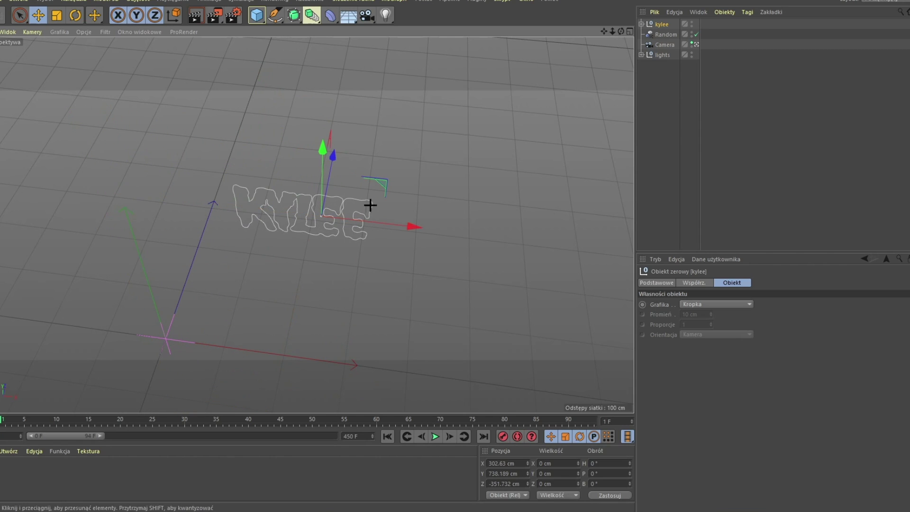
pyautogui.moveTo(323, 149)
pyautogui.mouseDown()
pyautogui.moveTo(312, 209)
pyautogui.moveTo(314, 145)
pyautogui.mouseUp()
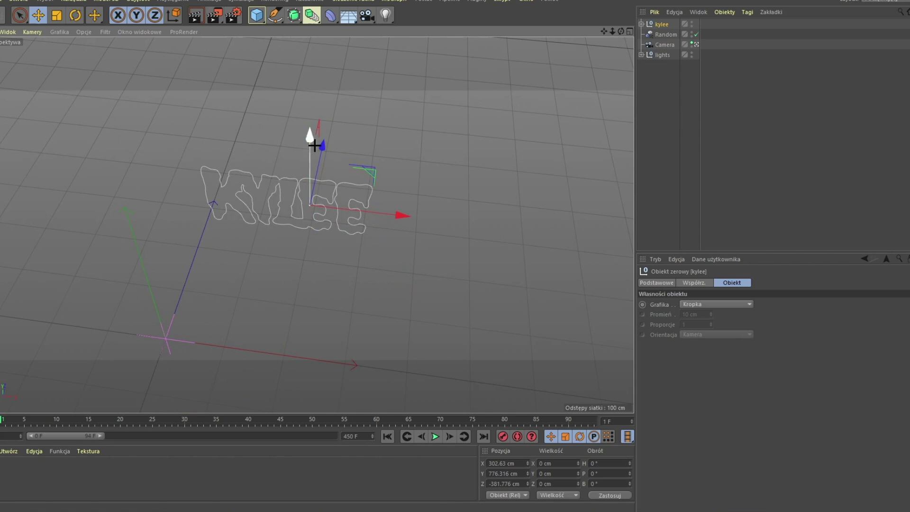
pyautogui.scroll(2, 281, 174)
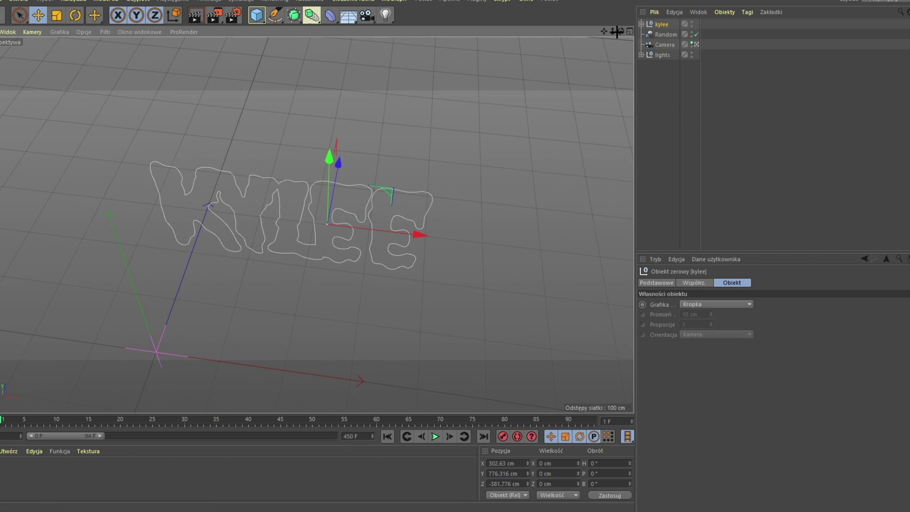
pyautogui.moveTo(619, 32); pyautogui.dragTo(620, 30)
pyautogui.scroll(3, 223, 214)
pyautogui.moveTo(604, 31)
pyautogui.mouseDown()
pyautogui.moveTo(612, 5)
pyautogui.moveTo(614, 35)
pyautogui.moveTo(620, 30)
pyautogui.moveTo(588, 29)
pyautogui.mouseUp()
pyautogui.scroll(1, 323, 161)
# Add an Extrude object, nest kylee inside it and turn on its Hierarchical option
pyautogui.click(294, 16)
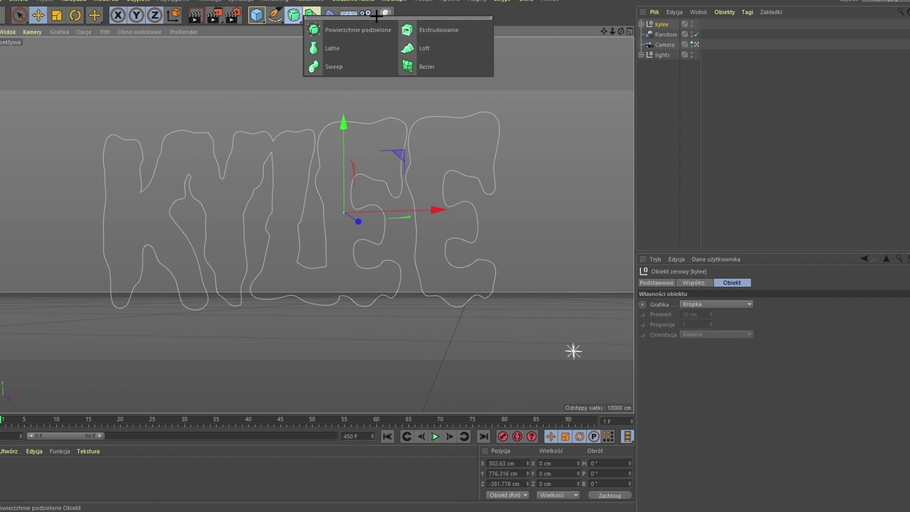
pyautogui.click(433, 31)
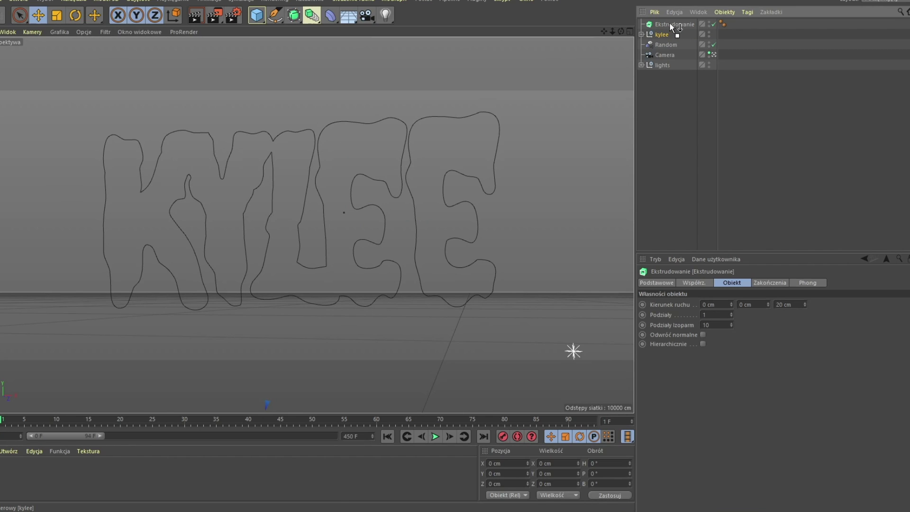
pyautogui.moveTo(670, 23); pyautogui.dragTo(669, 23)
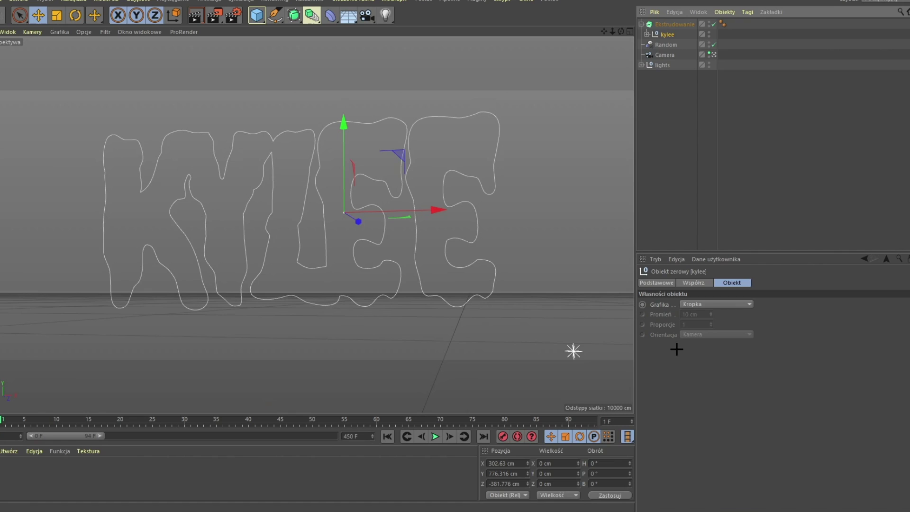
pyautogui.click(675, 23)
pyautogui.click(703, 344)
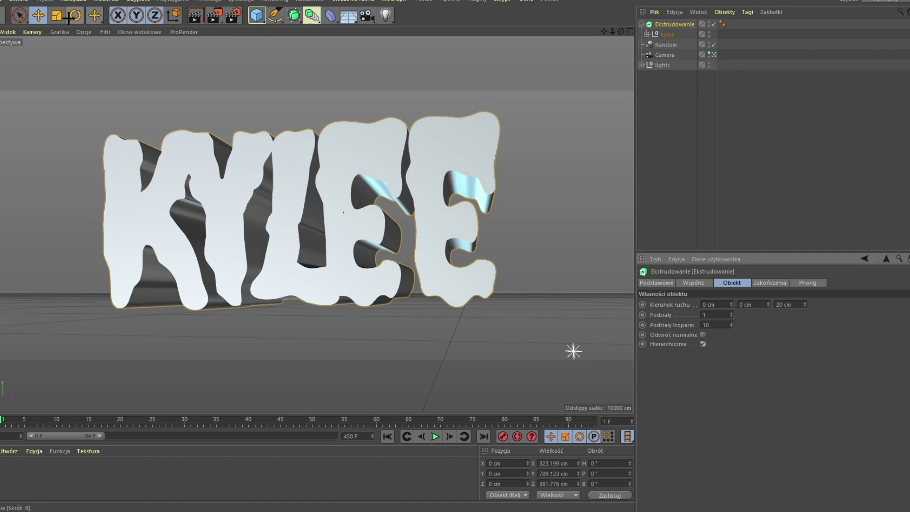
# Rotate the kylee outlines inside the Extrude object to tilt the lettering
pyautogui.moveTo(620, 33)
pyautogui.mouseDown()
pyautogui.moveTo(619, 13)
pyautogui.moveTo(618, 27)
pyautogui.mouseUp()
pyautogui.click(664, 34)
pyautogui.click(75, 15)
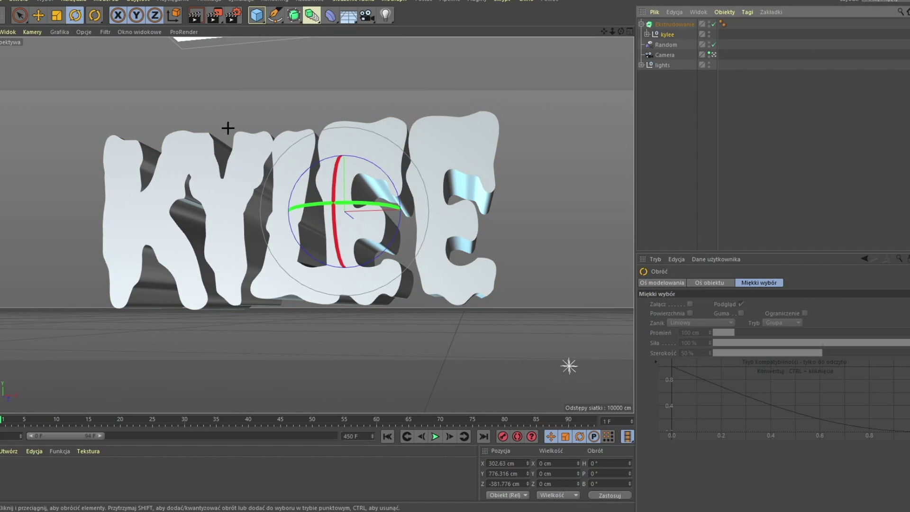
pyautogui.moveTo(335, 222); pyautogui.dragTo(446, 199)
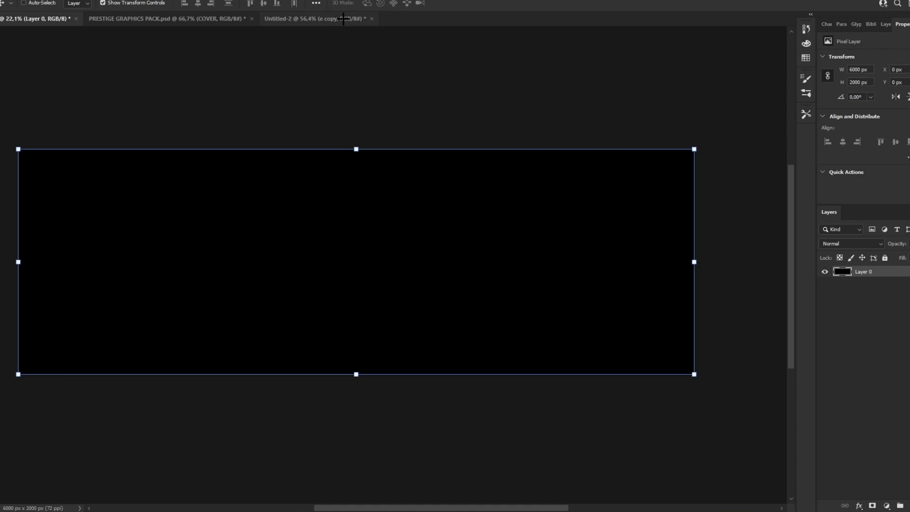
# Switch to Photoshop and close the Untitled-2 lettering document without saving it
pyautogui.click(372, 19)
pyautogui.click(451, 183)
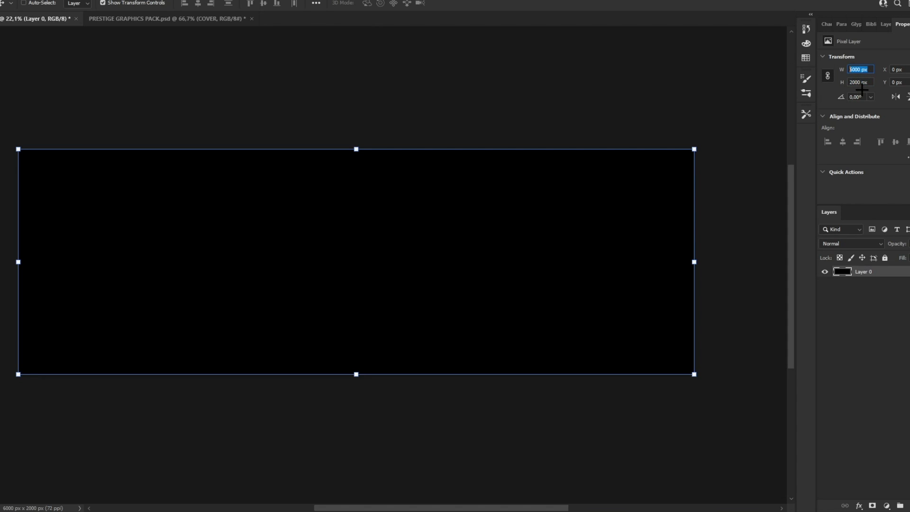
# Place the kylee.png render from the DATA (D:) drive into the 6000 x 2000 px black banner
pyautogui.click(205, 511)
pyautogui.scroll(-4, 159, 295)
pyautogui.click(153, 371)
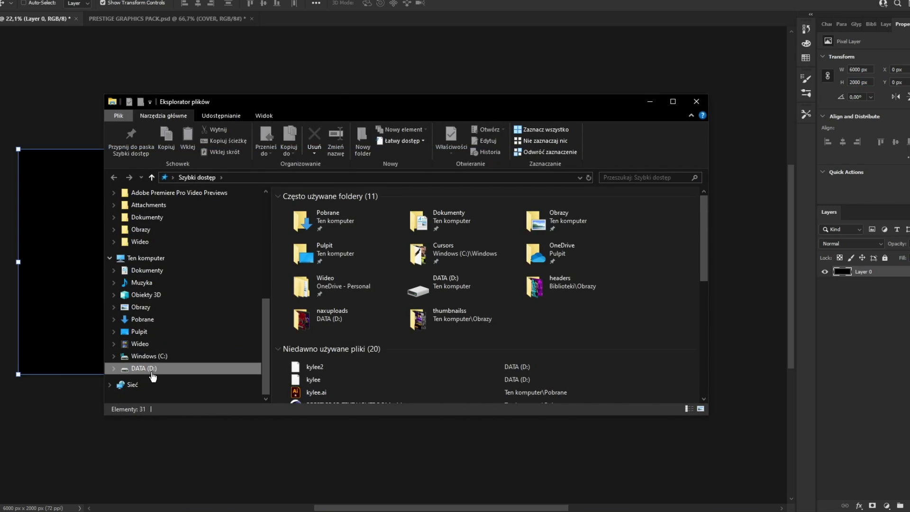
pyautogui.moveTo(297, 247); pyautogui.dragTo(70, 244)
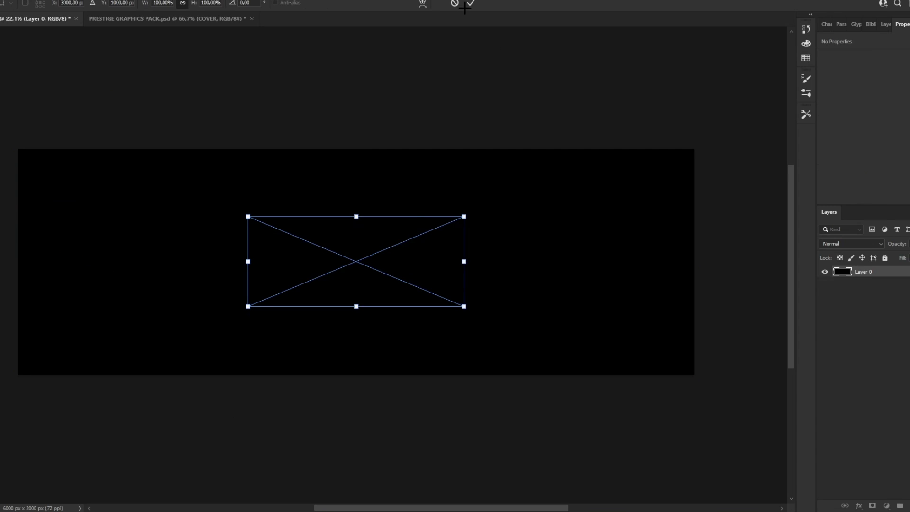
pyautogui.click(469, 3)
# Place kylee2.png over the first render and group the two lettering layers
pyautogui.hotkey('alt', 'Tab')
pyautogui.moveTo(362, 234); pyautogui.dragTo(66, 262)
pyautogui.press('Return')
pyautogui.hotkey('ctrl', 'g')
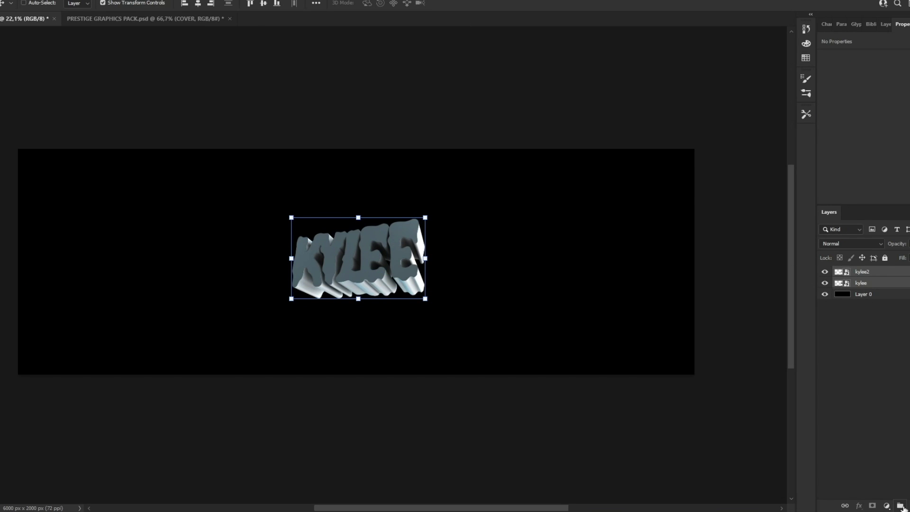
# Scale the lettering group to about 202% and centre it horizontally on the banner
pyautogui.hotkey('ctrl', 't')
pyautogui.moveTo(355, 217); pyautogui.dragTo(359, 156)
pyautogui.moveTo(377, 191); pyautogui.dragTo(363, 151)
pyautogui.moveTo(383, 192); pyautogui.dragTo(379, 208)
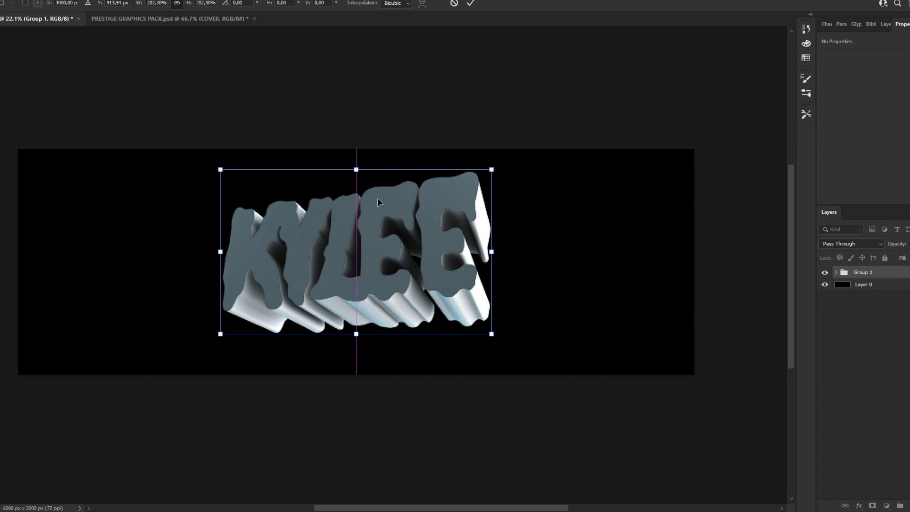
pyautogui.click(469, 4)
pyautogui.click(380, 263)
# Resize the lettering group slightly and shift it a little left of the banner's centre
pyautogui.press('z')
pyautogui.moveTo(389, 148); pyautogui.dragTo(369, 226)
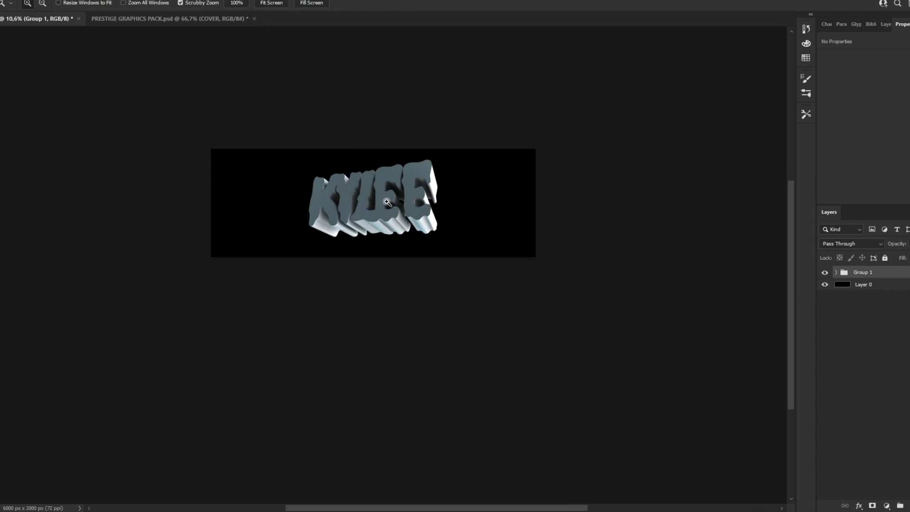
pyautogui.scroll(4, 387, 202)
pyautogui.press('v')
pyautogui.moveTo(519, 92); pyautogui.dragTo(470, 133)
pyautogui.click(470, 3)
pyautogui.moveTo(405, 161); pyautogui.dragTo(362, 178)
# Scale the lettering group to 97.78% and nudge it slightly further left
pyautogui.press('z')
pyautogui.press('v')
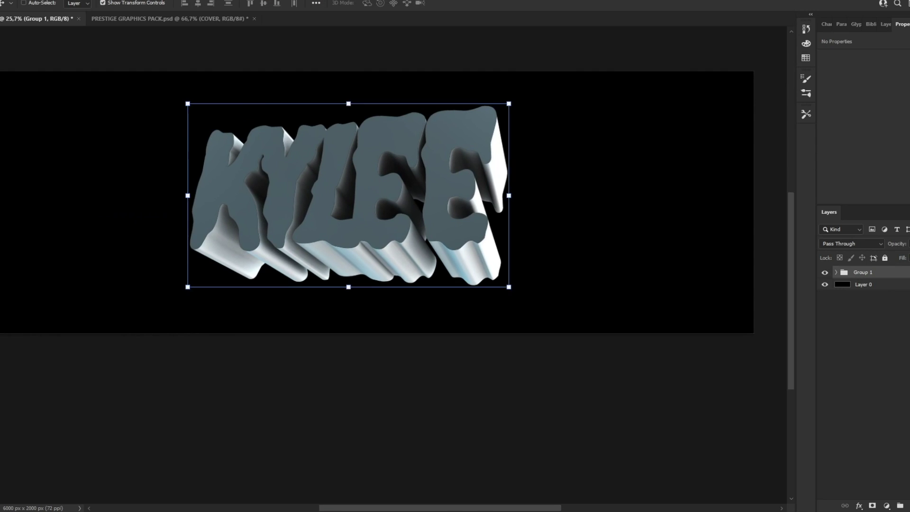
pyautogui.moveTo(346, 105)
pyautogui.mouseDown()
pyautogui.moveTo(347, 116)
pyautogui.moveTo(348, 106)
pyautogui.mouseUp()
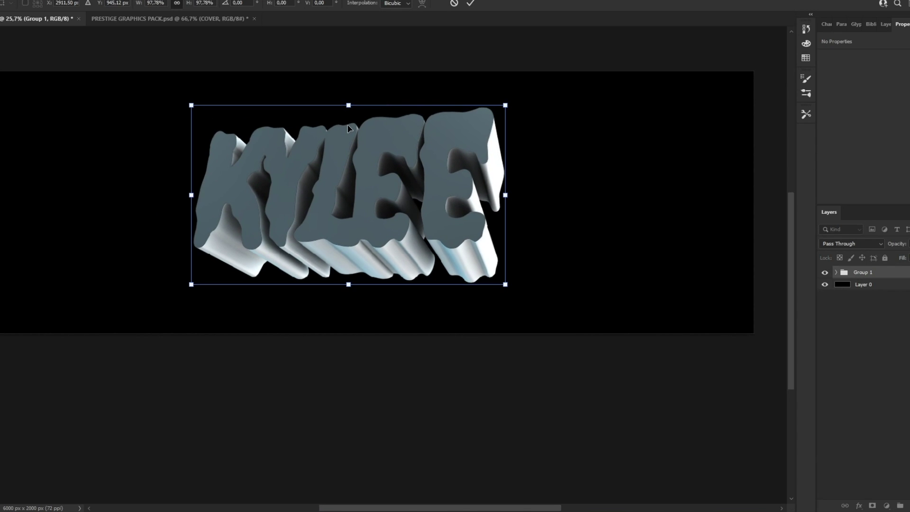
pyautogui.click(469, 4)
pyautogui.press('z')
pyautogui.moveTo(376, 203); pyautogui.dragTo(373, 200)
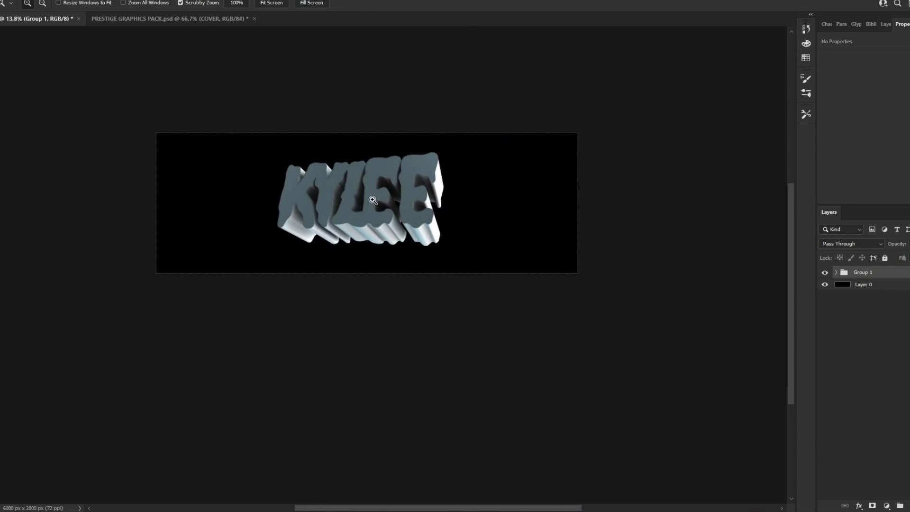
pyautogui.scroll(5, 372, 199)
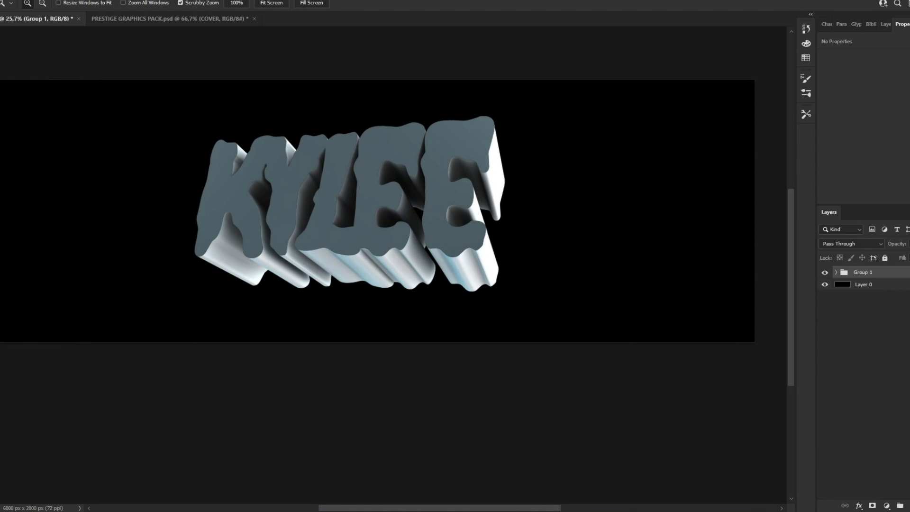
pyautogui.press('v')
pyautogui.moveTo(386, 185); pyautogui.dragTo(381, 184)
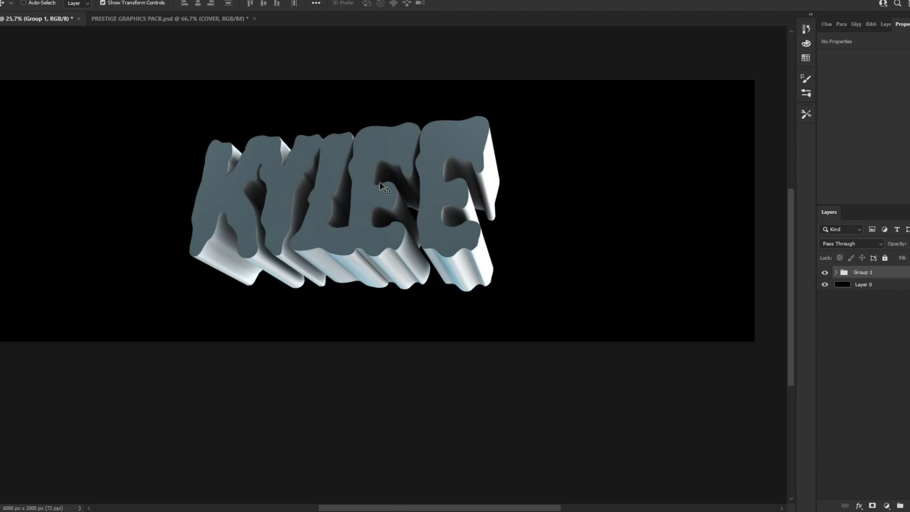
# Select Layer 0 and open the spongebob_squarepants render PNG from the Pobrane folder as a new document
pyautogui.click(864, 285)
pyautogui.hotkey('alt', 'Tab')
pyautogui.scroll(3, 180, 247)
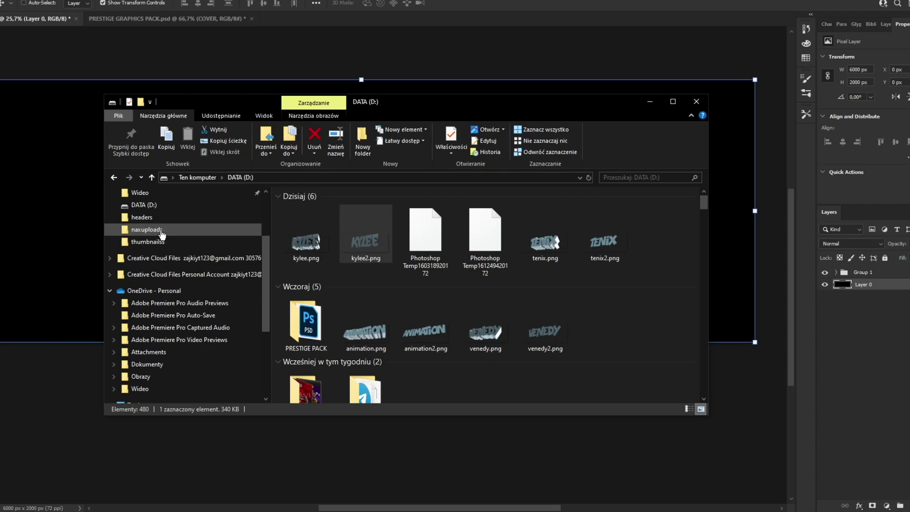
pyautogui.scroll(3, 161, 235)
pyautogui.click(142, 213)
pyautogui.click(306, 309)
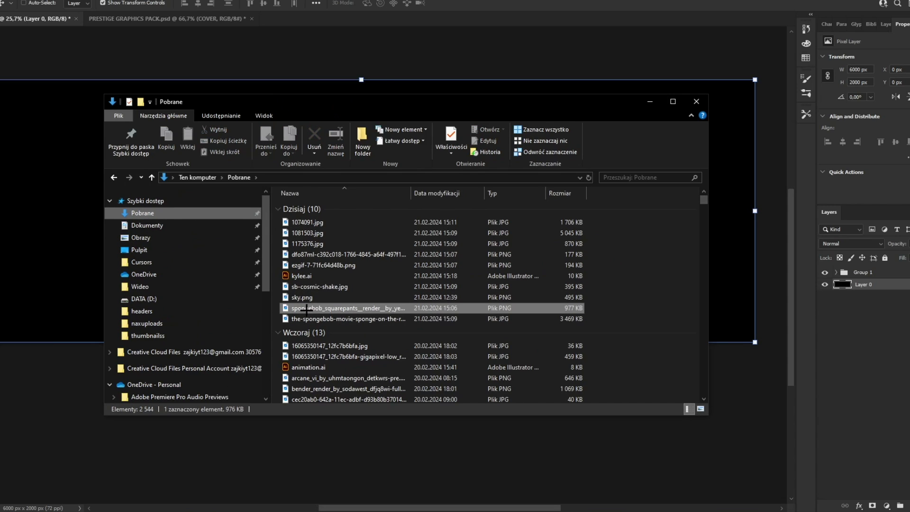
pyautogui.doubleClick(306, 309)
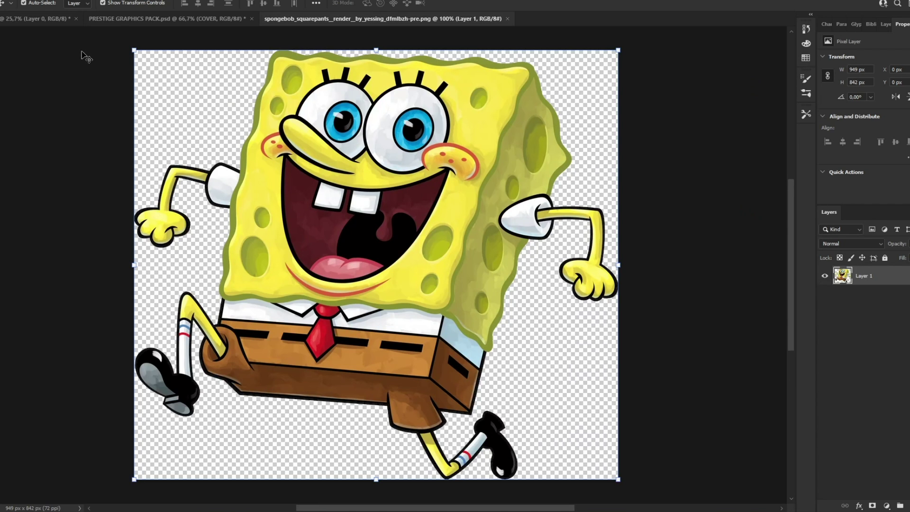
# Paste the running SpongeBob render into the banner, scale it to 197.30%, rotate it 6.70° and place it behind the lettering's left end
pyautogui.click(31, 18)
pyautogui.hotkey('ctrl', 'v')
pyautogui.moveTo(416, 214); pyautogui.dragTo(317, 208)
pyautogui.moveTo(311, 213); pyautogui.dragTo(280, 261)
pyautogui.moveTo(315, 249); pyautogui.dragTo(314, 223)
pyautogui.moveTo(243, 269); pyautogui.dragTo(243, 234)
pyautogui.moveTo(316, 213); pyautogui.dragTo(316, 234)
pyautogui.moveTo(249, 231); pyautogui.dragTo(248, 229)
pyautogui.click(470, 3)
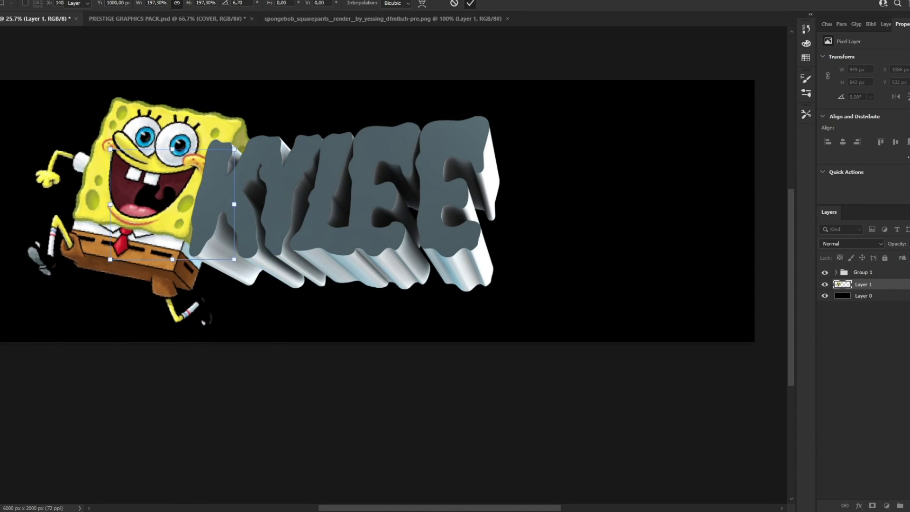
# Nudge the running SpongeBob closer to the lettering and scale the lettering group to 92.90%
pyautogui.press('z')
pyautogui.moveTo(379, 158)
pyautogui.mouseDown()
pyautogui.moveTo(356, 161)
pyautogui.moveTo(379, 162)
pyautogui.mouseUp()
pyautogui.press('v')
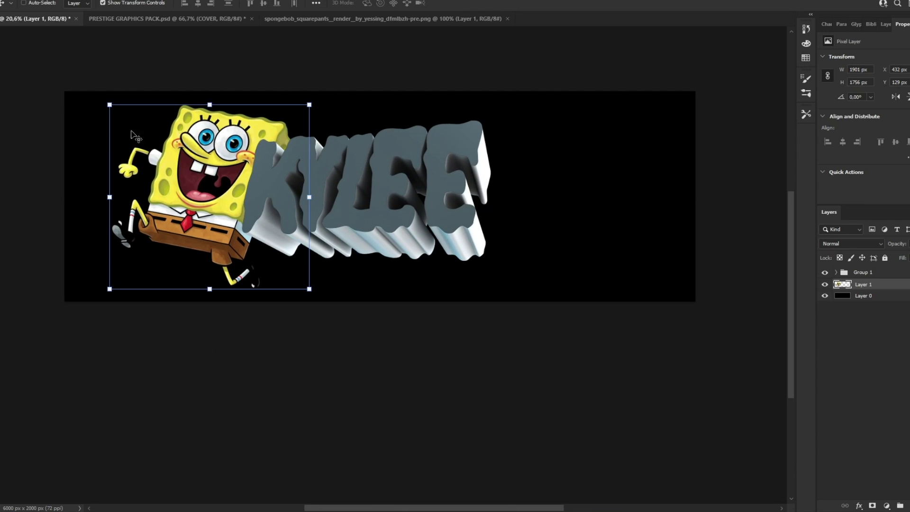
pyautogui.moveTo(294, 188); pyautogui.dragTo(303, 192)
pyautogui.click(864, 274)
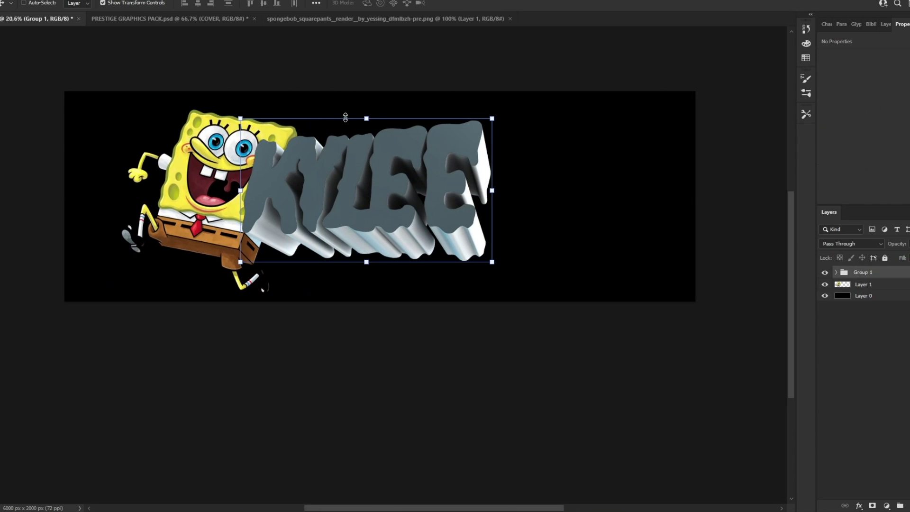
pyautogui.moveTo(366, 118); pyautogui.dragTo(377, 147)
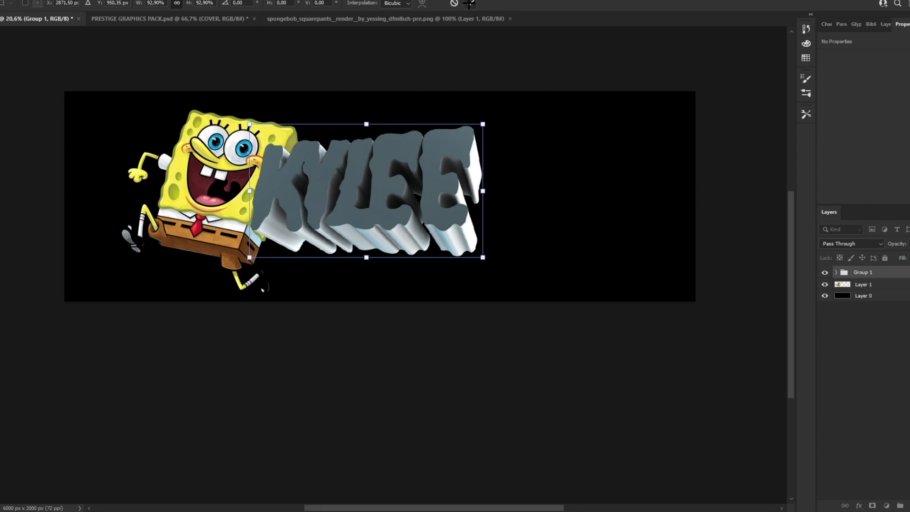
pyautogui.click(470, 4)
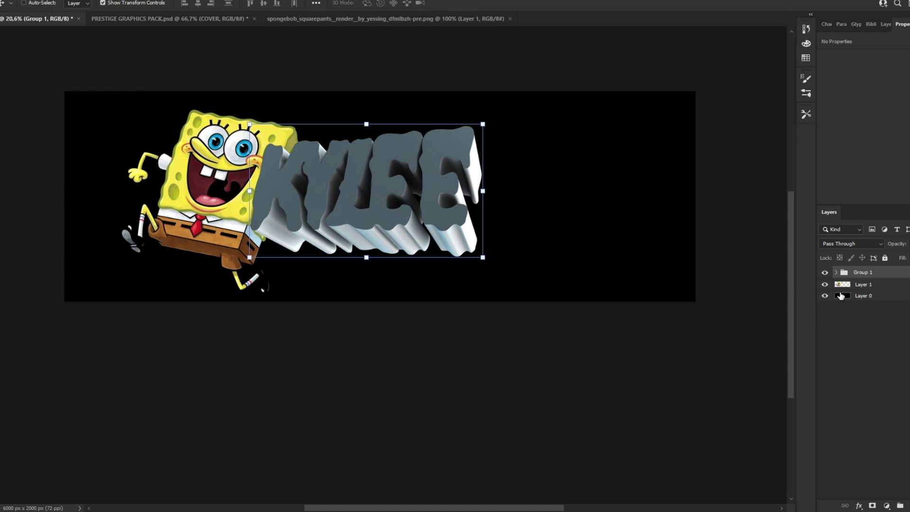
pyautogui.click(867, 286)
pyautogui.moveTo(212, 195); pyautogui.dragTo(216, 194)
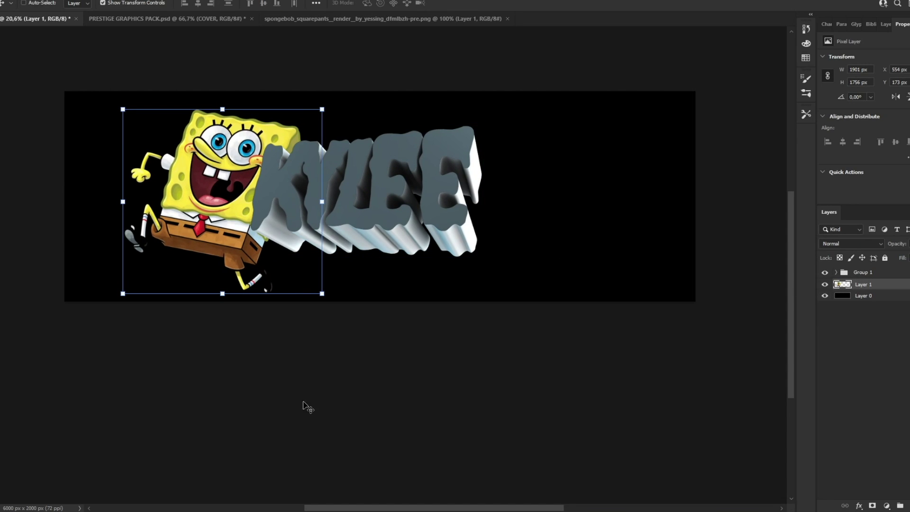
# Place the ezgif-7-71fc64d48b SpongeBob image at 426.21%, flip it horizontally and move it behind the lettering's right end
pyautogui.hotkey('alt', 'Tab')
pyautogui.moveTo(314, 319); pyautogui.dragTo(318, 288)
pyautogui.moveTo(309, 265); pyautogui.dragTo(605, 208)
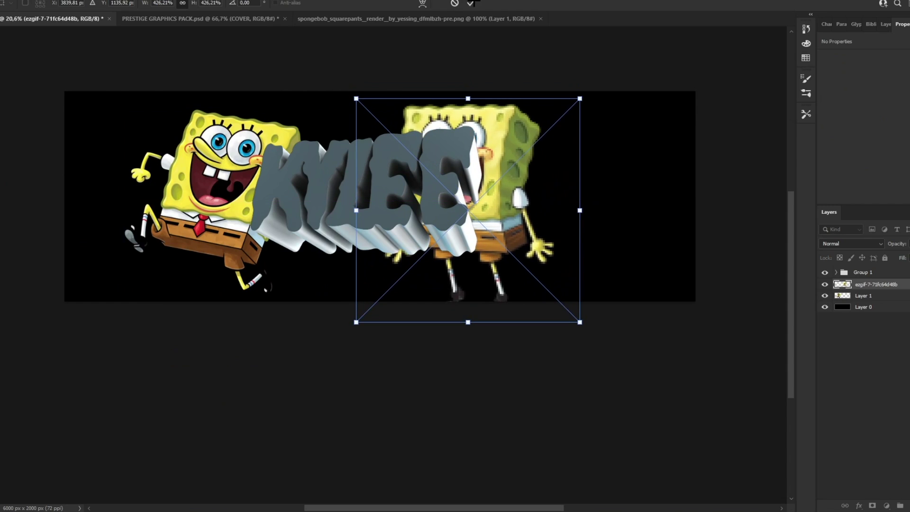
pyautogui.click(7, 1)
pyautogui.moveTo(42, 221)
pyautogui.click(175, 408)
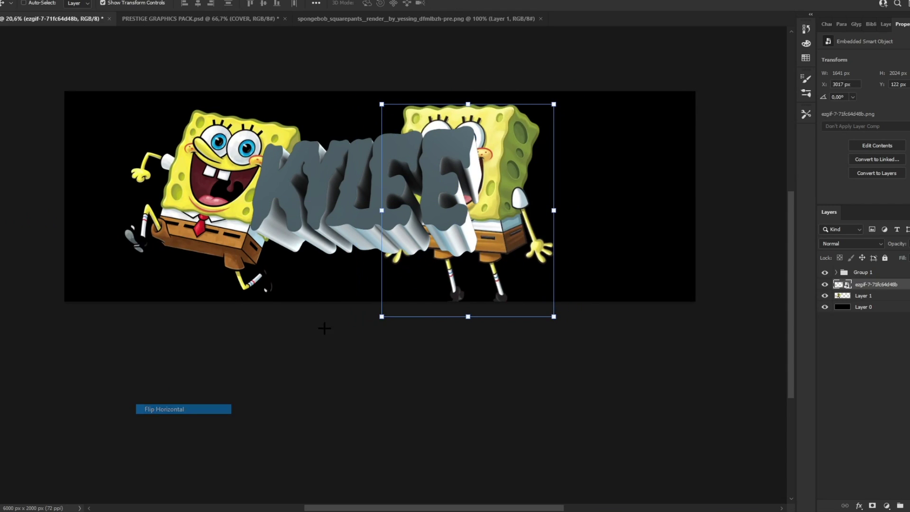
pyautogui.moveTo(506, 203); pyautogui.dragTo(549, 201)
# Place the raised-arms SpongeBob image above Group 1, scale it to 200.41%, rotate it -2.45° and position it below the lettering
pyautogui.click(876, 274)
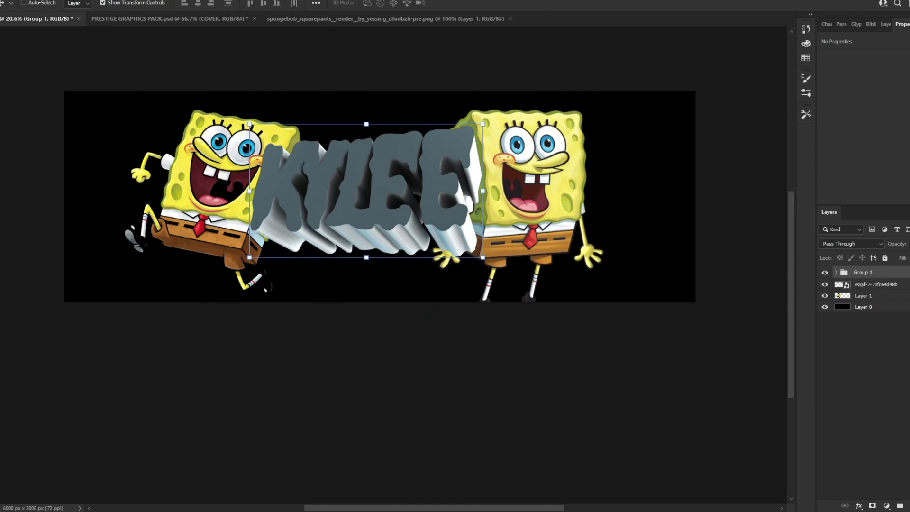
pyautogui.click(175, 510)
pyautogui.moveTo(299, 244); pyautogui.dragTo(75, 246)
pyautogui.moveTo(413, 196); pyautogui.dragTo(462, 195)
pyautogui.moveTo(412, 211); pyautogui.dragTo(378, 265)
pyautogui.moveTo(455, 263); pyautogui.dragTo(454, 241)
pyautogui.moveTo(417, 259); pyautogui.dragTo(404, 269)
pyautogui.moveTo(455, 245); pyautogui.dragTo(456, 252)
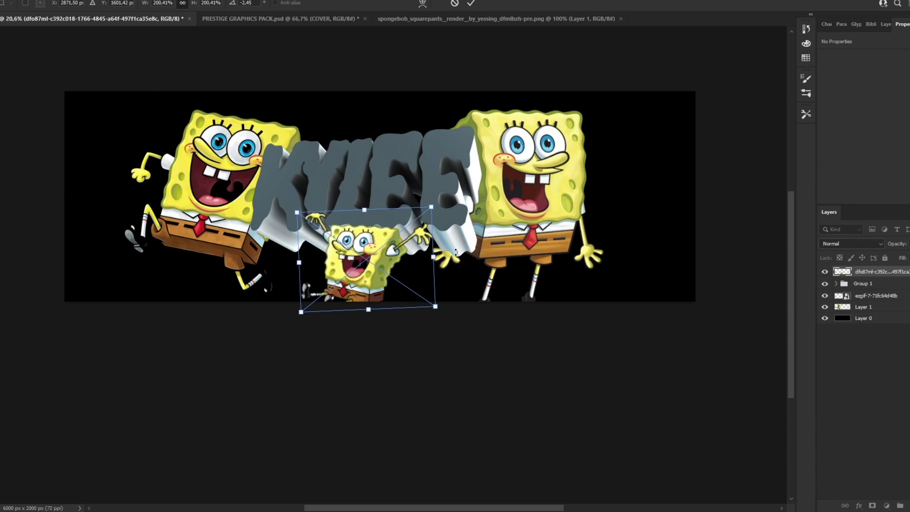
pyautogui.click(470, 3)
# Hide the small raised-arms SpongeBob layer and open the ezgif-7-71fc64d48b layer in the Camera Raw Filter
pyautogui.press('z')
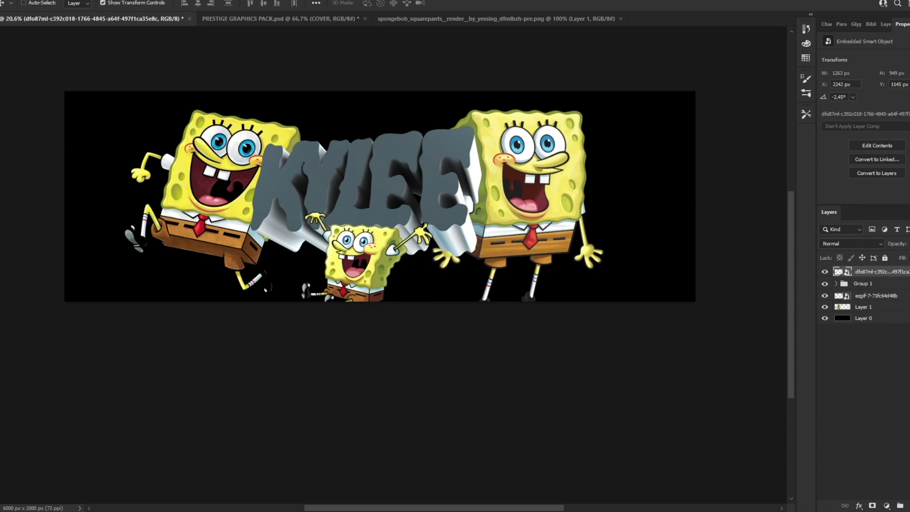
pyautogui.moveTo(378, 162); pyautogui.dragTo(418, 185)
pyautogui.press('v')
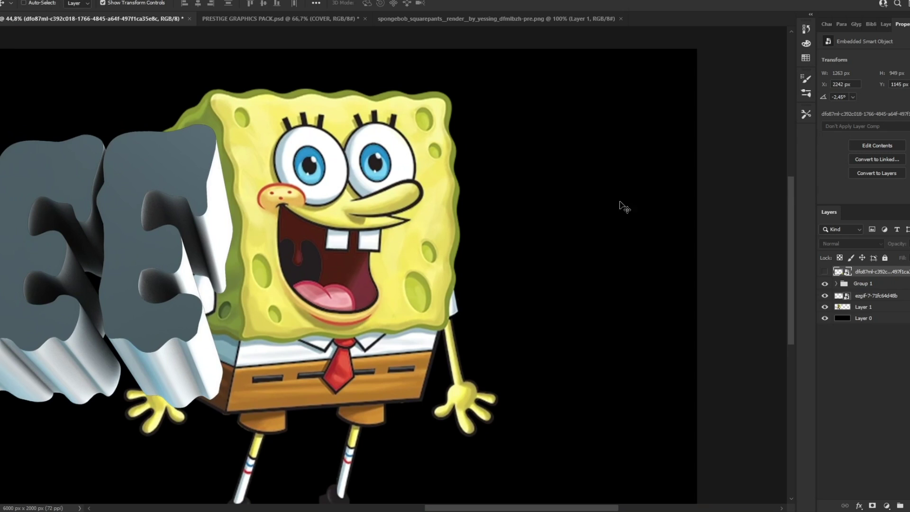
pyautogui.click(869, 295)
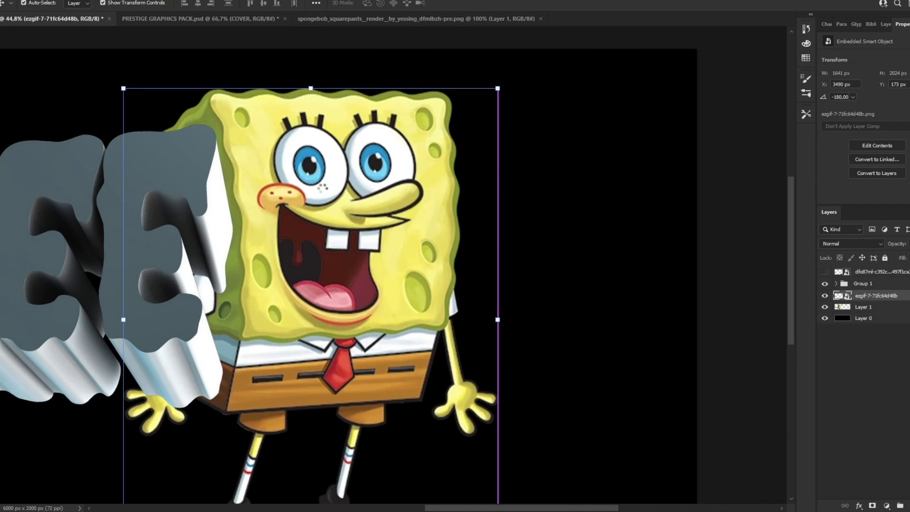
pyautogui.hotkey('ctrl', 'shift', 'a')
pyautogui.click(506, 184)
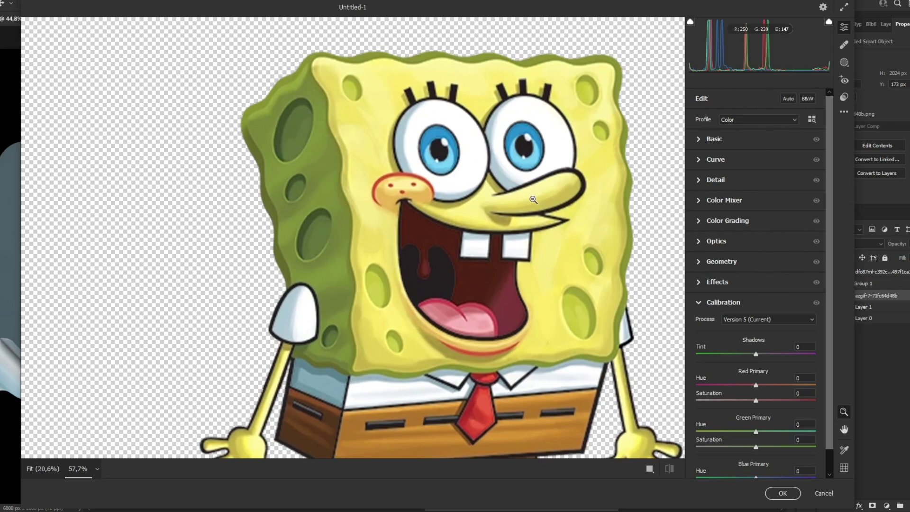
# Set the Camera Raw contrast to +21 and clarity to +28 for the SpongeBob layer
pyautogui.click(711, 139)
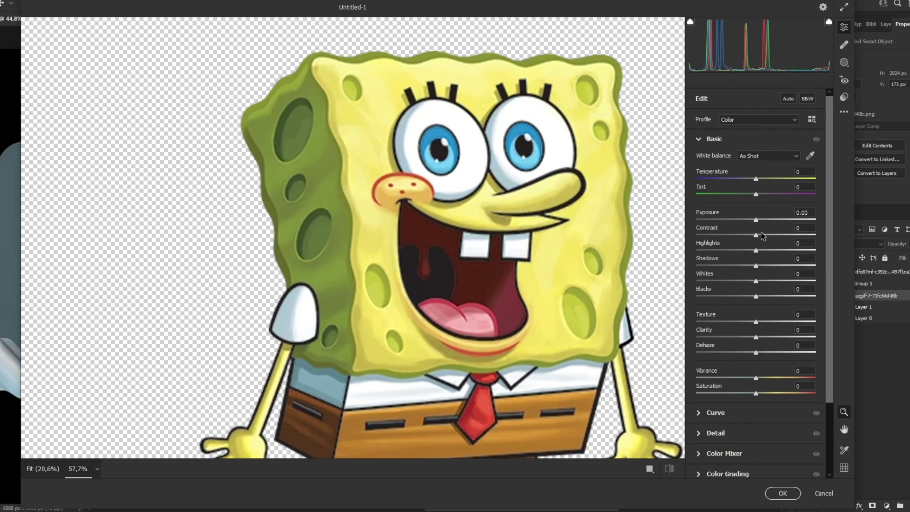
pyautogui.click(759, 233)
pyautogui.moveTo(761, 235)
pyautogui.mouseDown()
pyautogui.moveTo(779, 236)
pyautogui.moveTo(769, 236)
pyautogui.mouseUp()
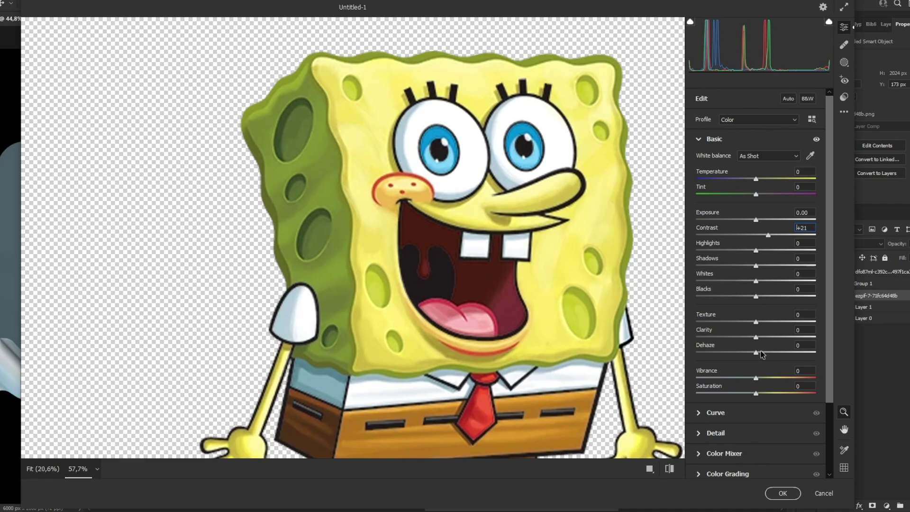
pyautogui.moveTo(783, 337)
pyautogui.mouseDown()
pyautogui.moveTo(762, 338)
pyautogui.moveTo(773, 336)
pyautogui.mouseUp()
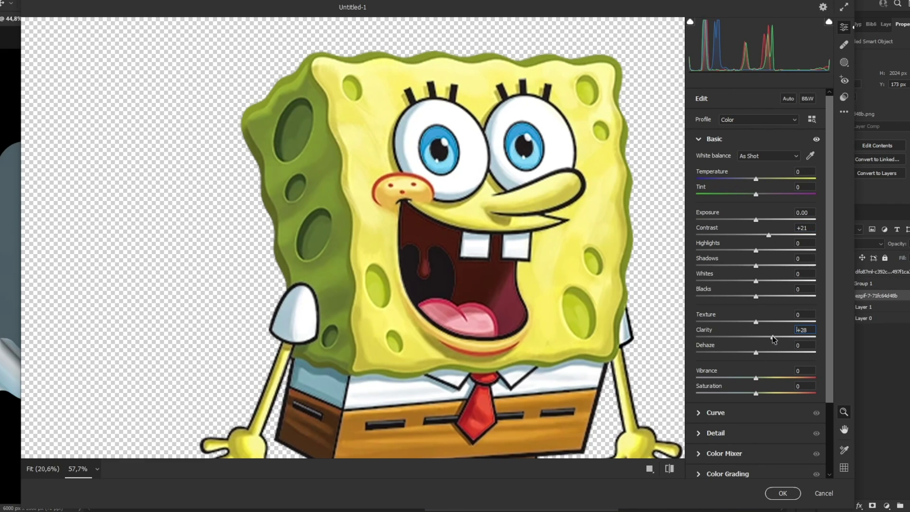
# Set Noise Reduction and Color Noise Reduction to 100 and apply the Camera Raw Filter
pyautogui.click(716, 433)
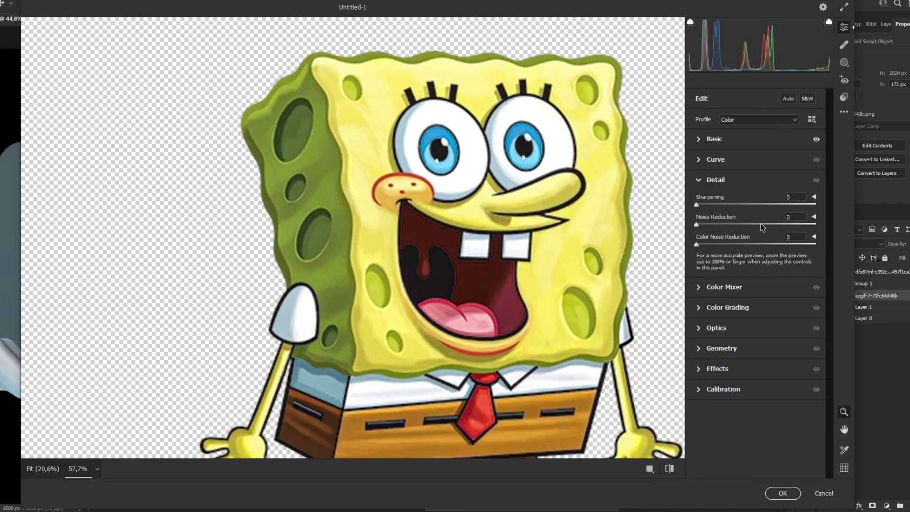
pyautogui.moveTo(760, 223); pyautogui.dragTo(818, 225)
pyautogui.moveTo(761, 244); pyautogui.dragTo(819, 245)
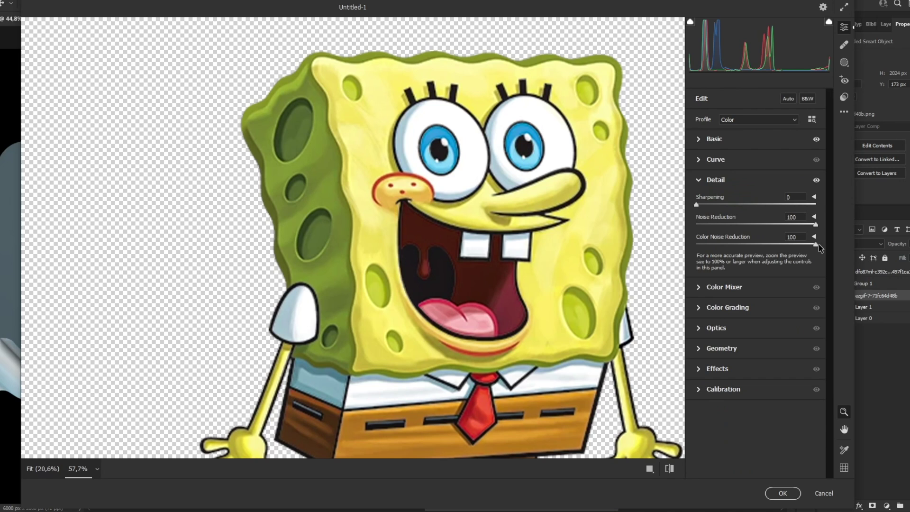
pyautogui.click(783, 492)
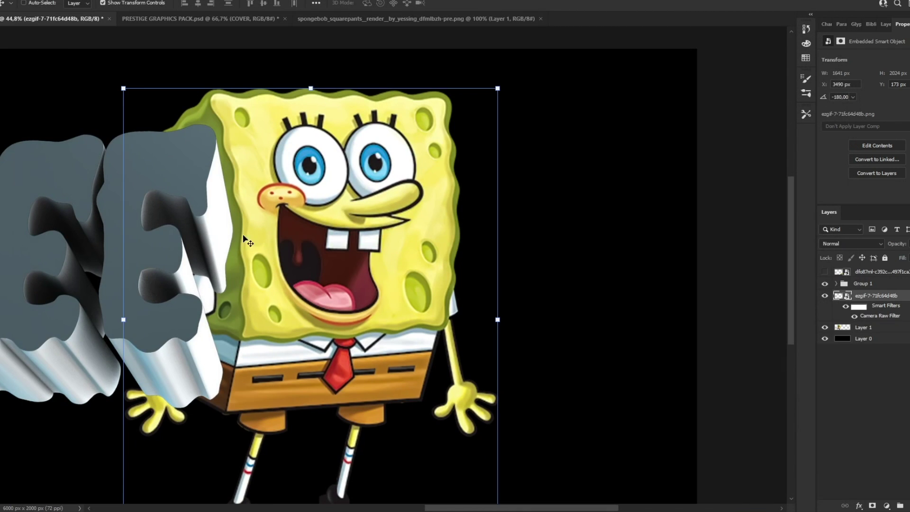
# Expand Group 1 and duplicate the kylee2 layer holding the front face of the lettering
pyautogui.press('z')
pyautogui.moveTo(424, 191); pyautogui.dragTo(324, 184)
pyautogui.moveTo(397, 179)
pyautogui.mouseDown()
pyautogui.moveTo(390, 174)
pyautogui.moveTo(412, 173)
pyautogui.mouseUp()
pyautogui.press('v')
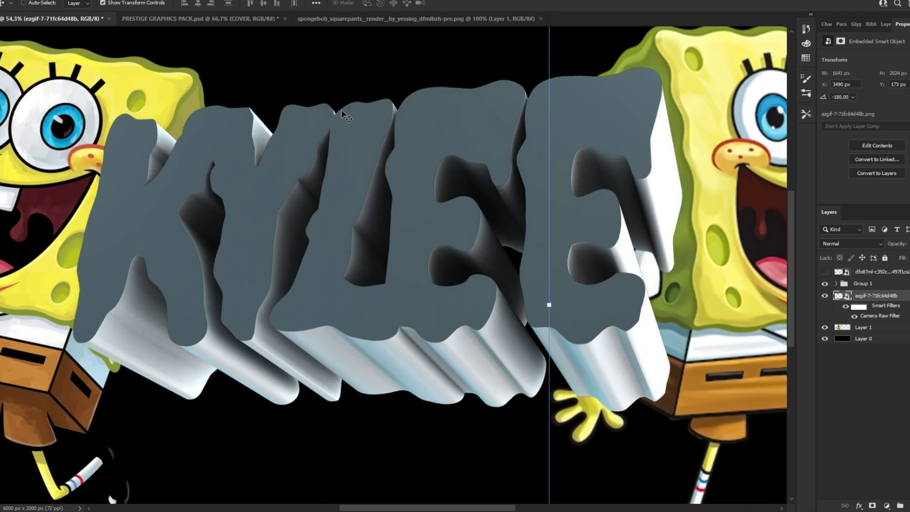
pyautogui.click(836, 284)
pyautogui.click(842, 296)
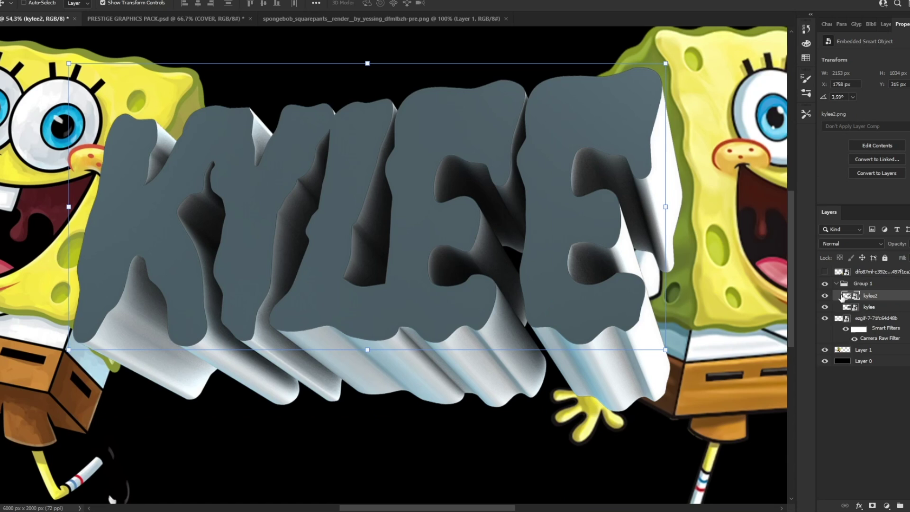
pyautogui.hotkey('ctrl', 'j')
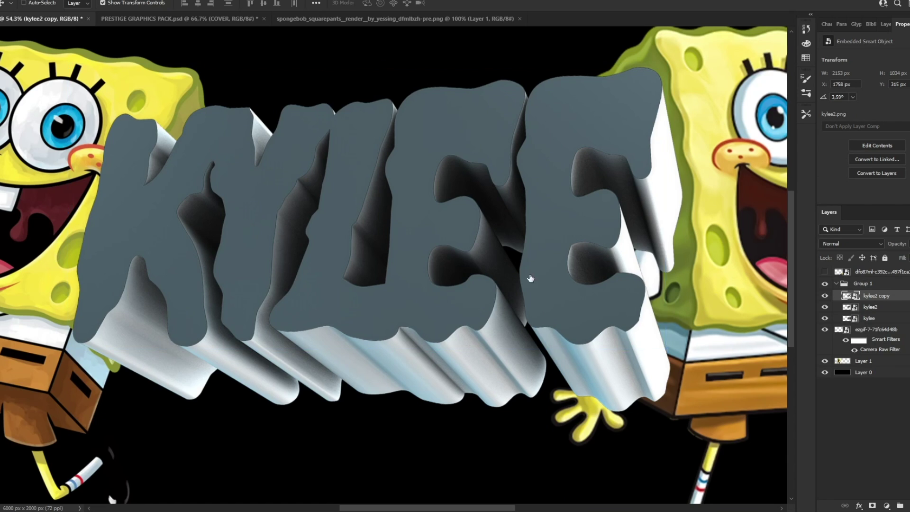
# Add a Color Overlay in saturated yellow #fff600 to the kylee2 copy layer
pyautogui.click(568, 325)
pyautogui.click(758, 210)
pyautogui.click(721, 83)
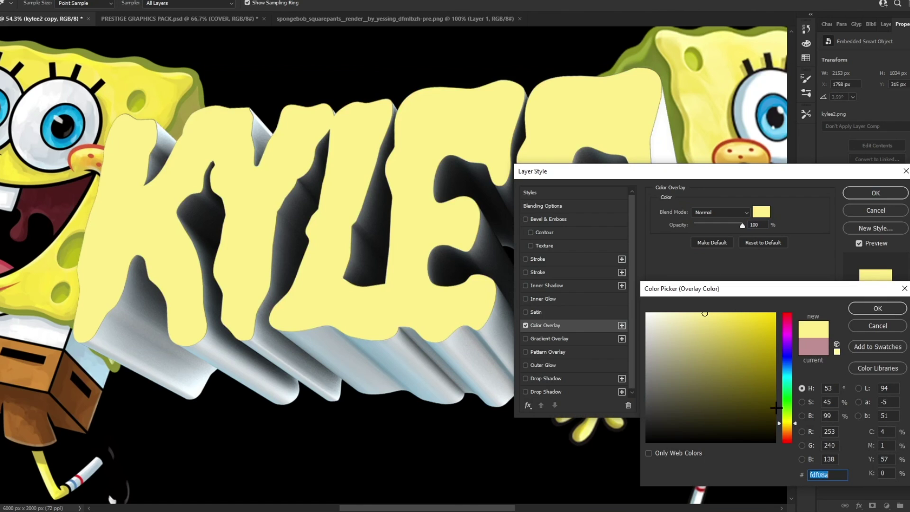
pyautogui.click(775, 314)
pyautogui.click(877, 308)
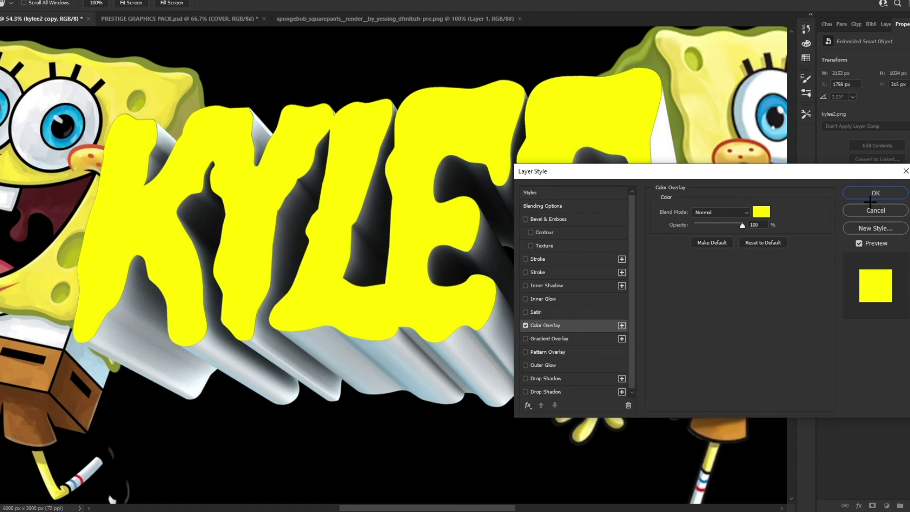
pyautogui.click(876, 193)
# Change the Color Overlay of the kylee2 copy layer to a slightly lighter yellow
pyautogui.press('z')
pyautogui.moveTo(367, 172); pyautogui.dragTo(498, 172)
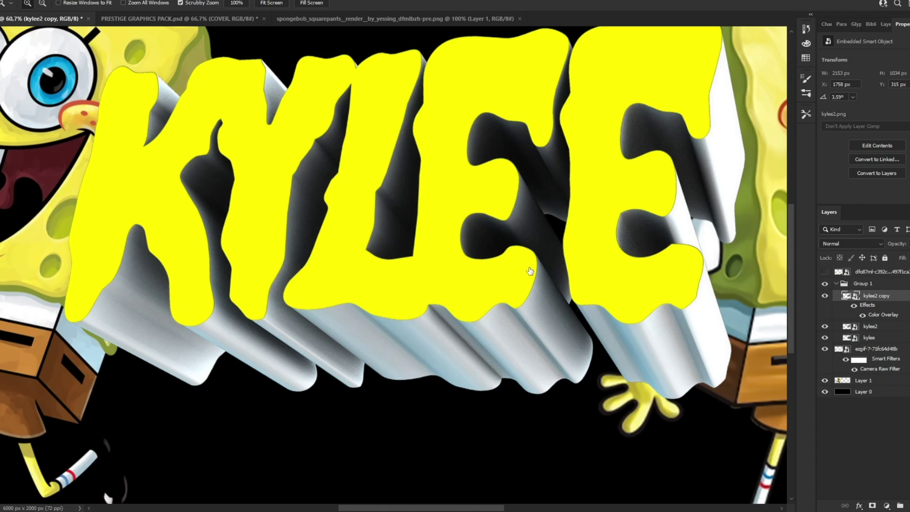
pyautogui.click(545, 325)
pyautogui.click(761, 212)
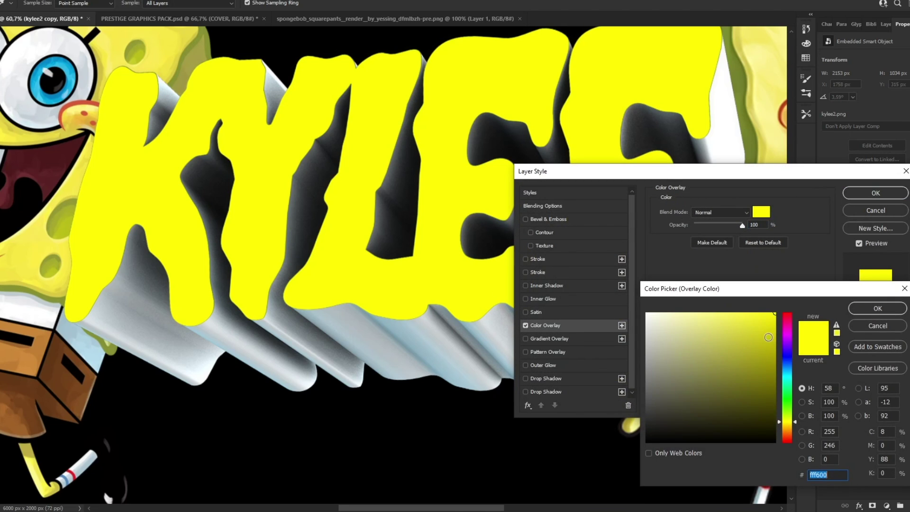
pyautogui.moveTo(768, 338); pyautogui.dragTo(745, 309)
pyautogui.click(878, 309)
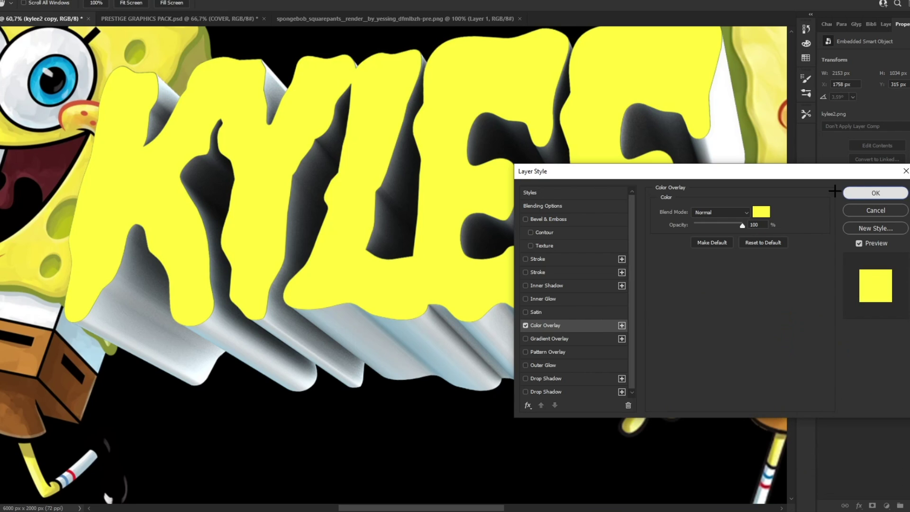
pyautogui.click(876, 193)
# Try colorizing the original kylee2 layer with Hue/Saturation at hue 55 and saturation 25
pyautogui.press('z')
pyautogui.keyDown('alt'); pyautogui.click(350, 167); pyautogui.keyUp('alt')
pyautogui.moveTo(350, 167); pyautogui.dragTo(617, 250)
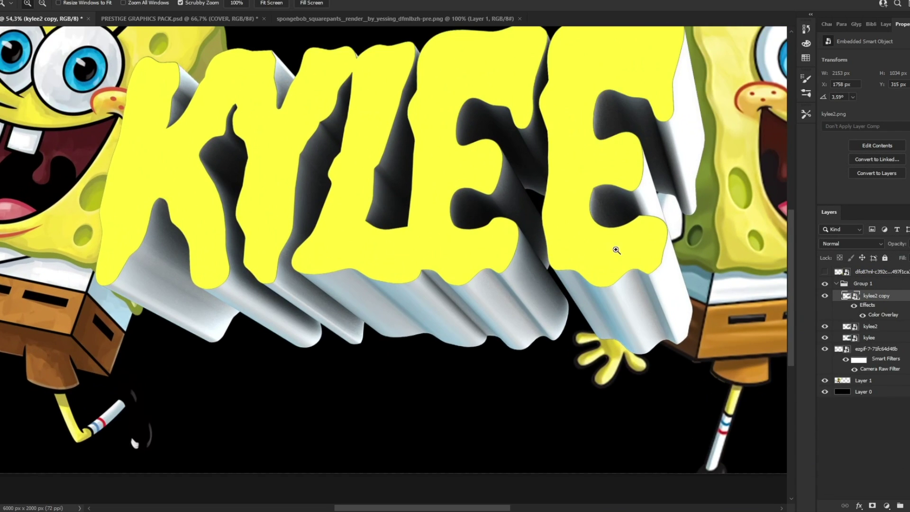
pyautogui.click(903, 328)
pyautogui.hotkey('ctrl', 'u')
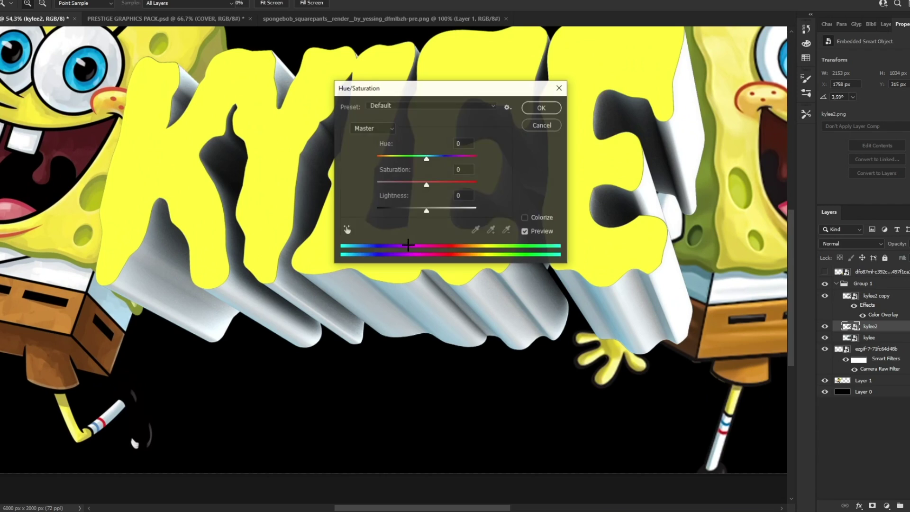
pyautogui.click(525, 218)
pyautogui.moveTo(398, 157); pyautogui.dragTo(390, 156)
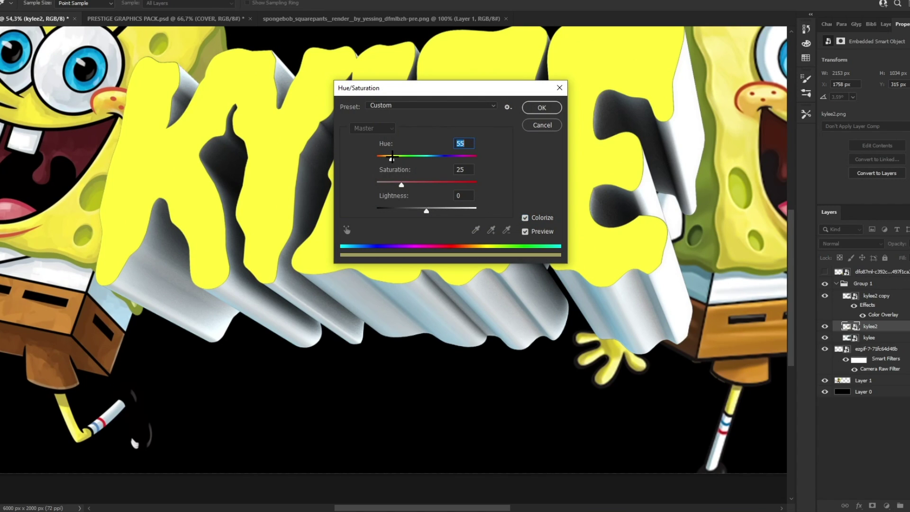
pyautogui.click(542, 106)
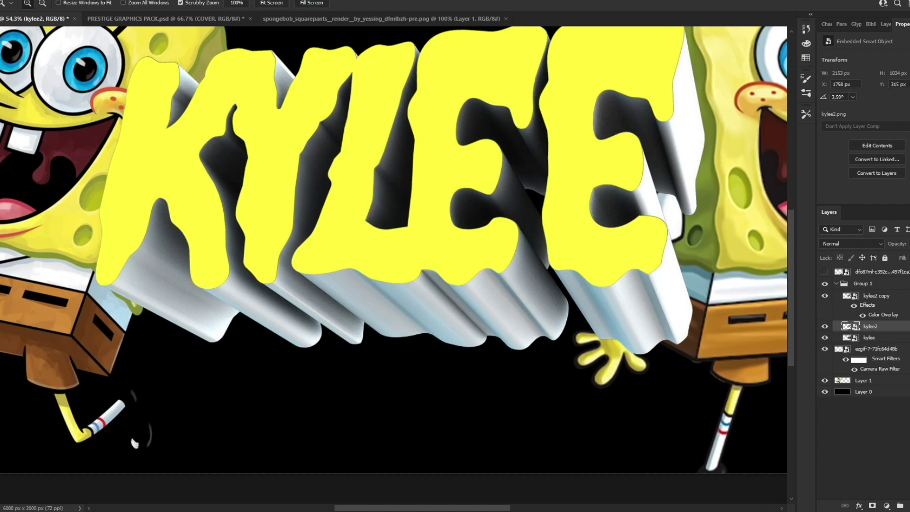
# Delete the original kylee2 layer and colorize the kylee extrusion layer with hue 55, saturation 83 and lightness -43
pyautogui.press('Delete')
pyautogui.hotkey('ctrl', 'u')
pyautogui.click(525, 217)
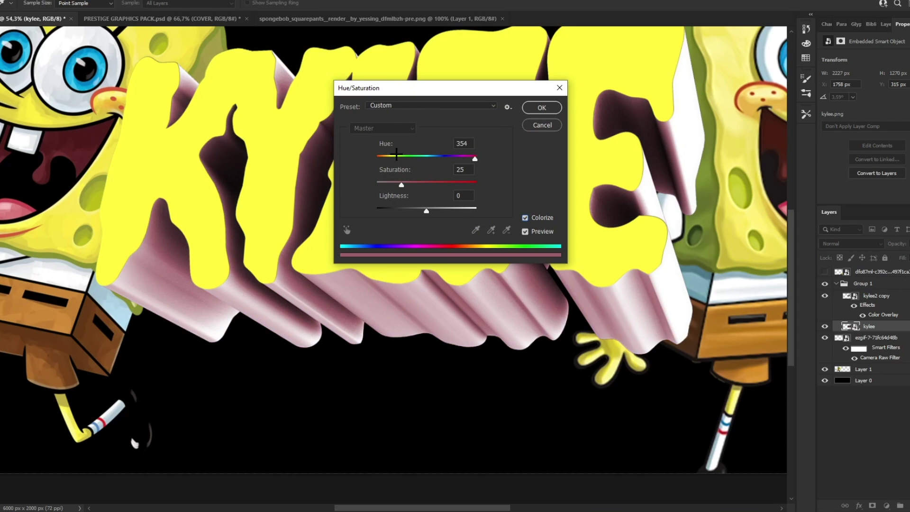
pyautogui.moveTo(397, 154); pyautogui.dragTo(391, 160)
pyautogui.moveTo(438, 183); pyautogui.dragTo(407, 208)
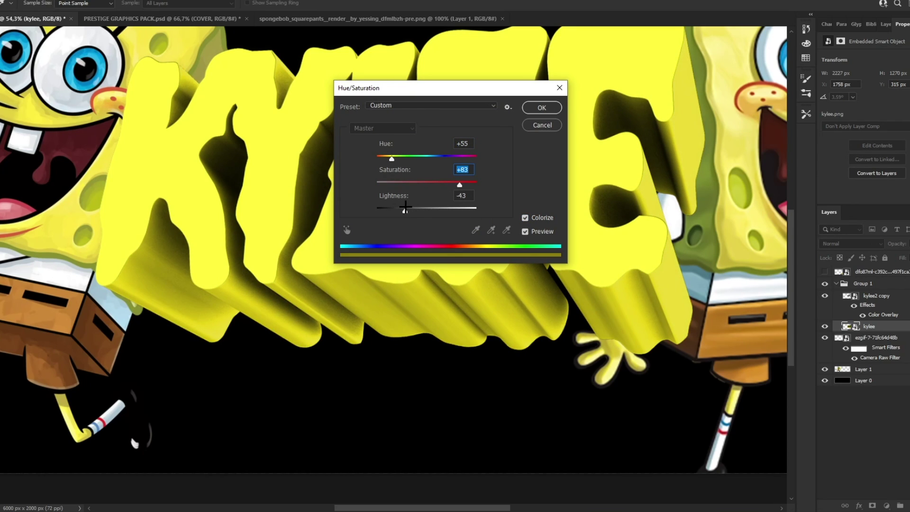
pyautogui.moveTo(405, 207); pyautogui.dragTo(405, 207)
pyautogui.click(539, 109)
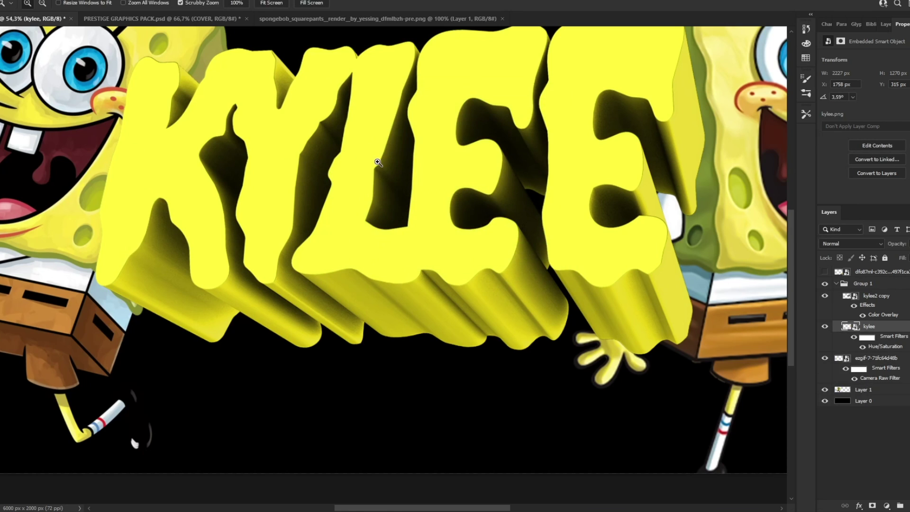
# Inspect the colorized KYLEE lettering up close and against the two SpongeBob renders across the whole banner
pyautogui.scroll(-5, 342, 162)
pyautogui.moveTo(355, 162); pyautogui.dragTo(423, 160)
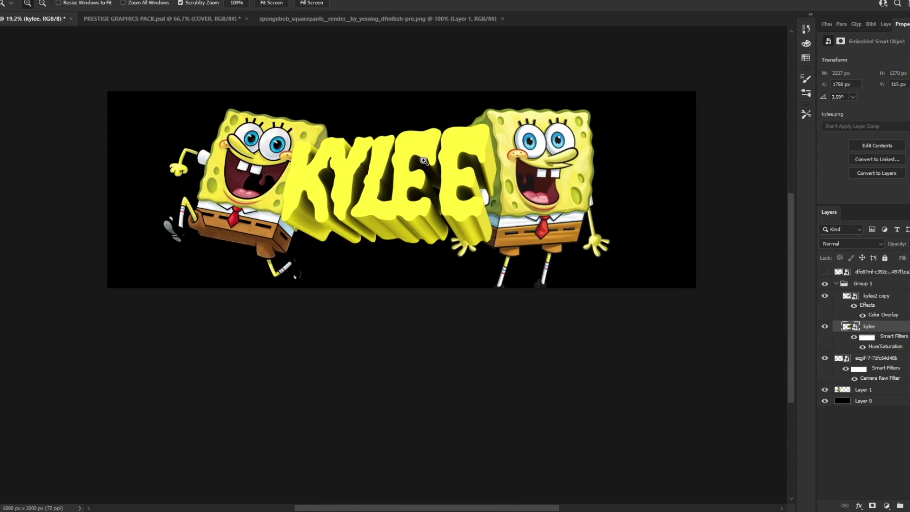
pyautogui.moveTo(584, 181); pyautogui.dragTo(629, 179)
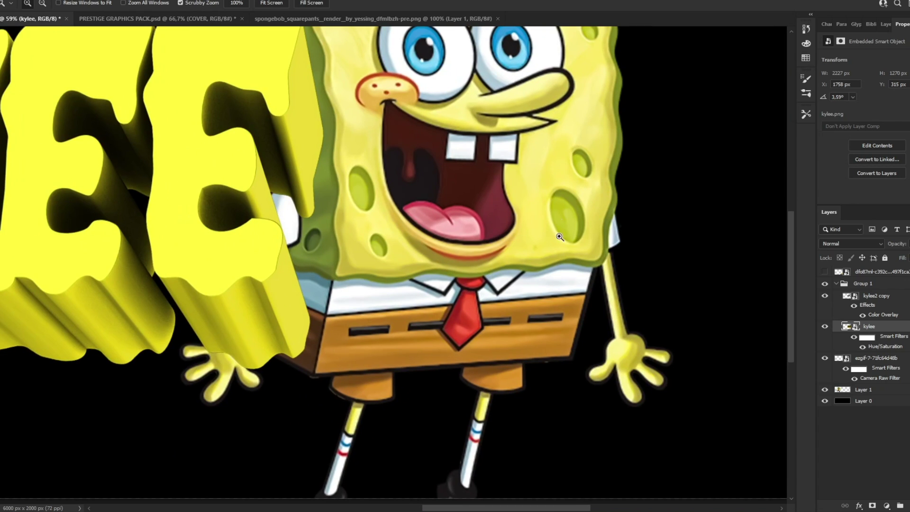
pyautogui.scroll(5, 560, 236)
pyautogui.moveTo(587, 213); pyautogui.dragTo(517, 207)
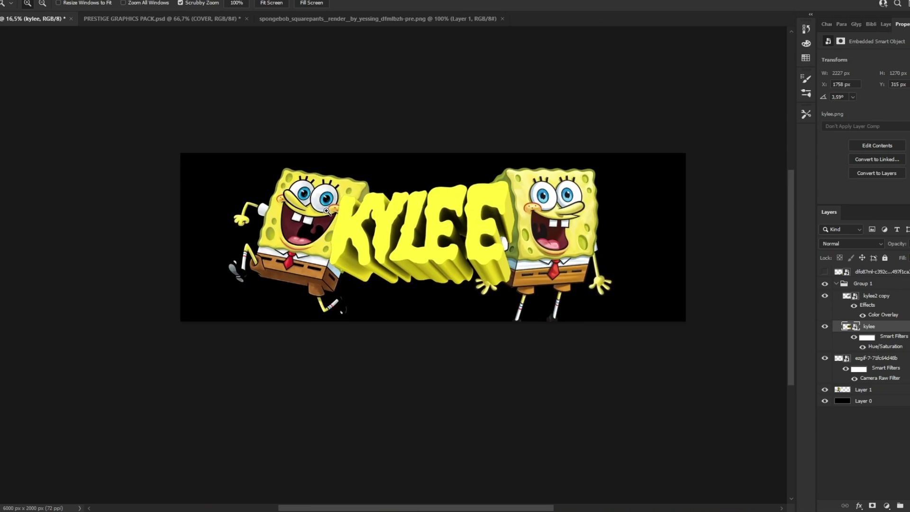
pyautogui.moveTo(289, 213); pyautogui.dragTo(319, 211)
pyautogui.moveTo(284, 171); pyautogui.dragTo(209, 155)
pyautogui.moveTo(274, 185); pyautogui.dragTo(315, 163)
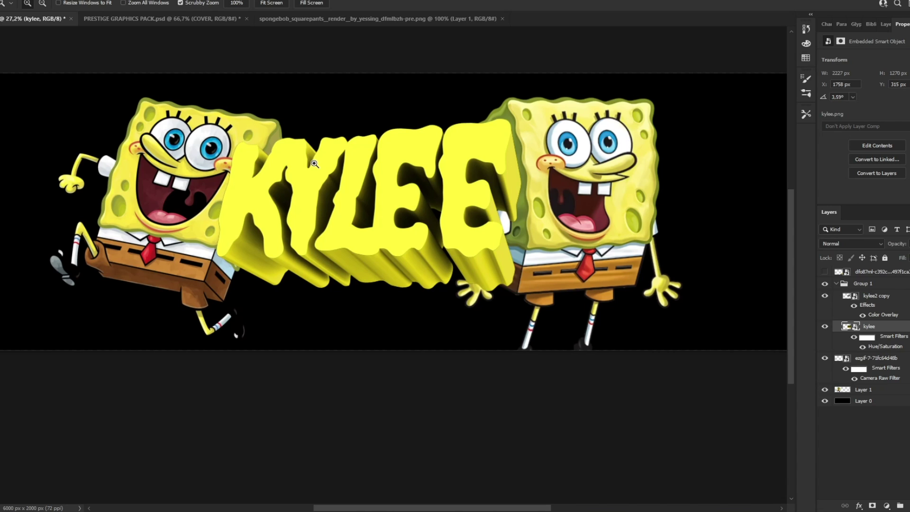
pyautogui.moveTo(295, 162); pyautogui.dragTo(301, 163)
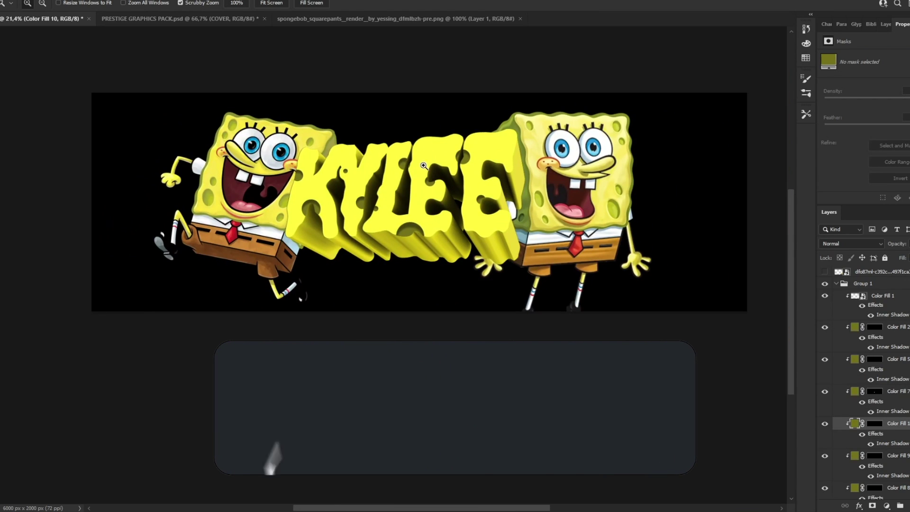
# Combine all the Color Fill spot layers and the kylee2 copy layer into a single smart object
pyautogui.moveTo(423, 166); pyautogui.dragTo(418, 190)
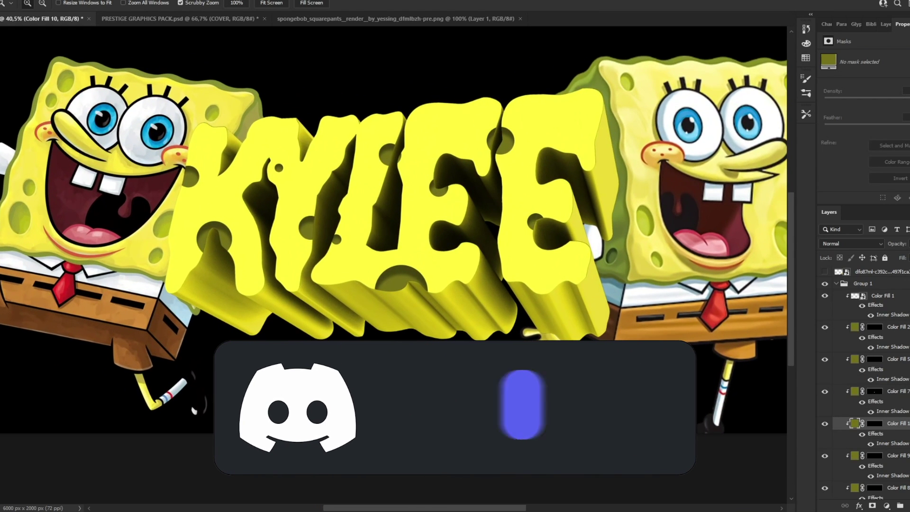
pyautogui.press('v')
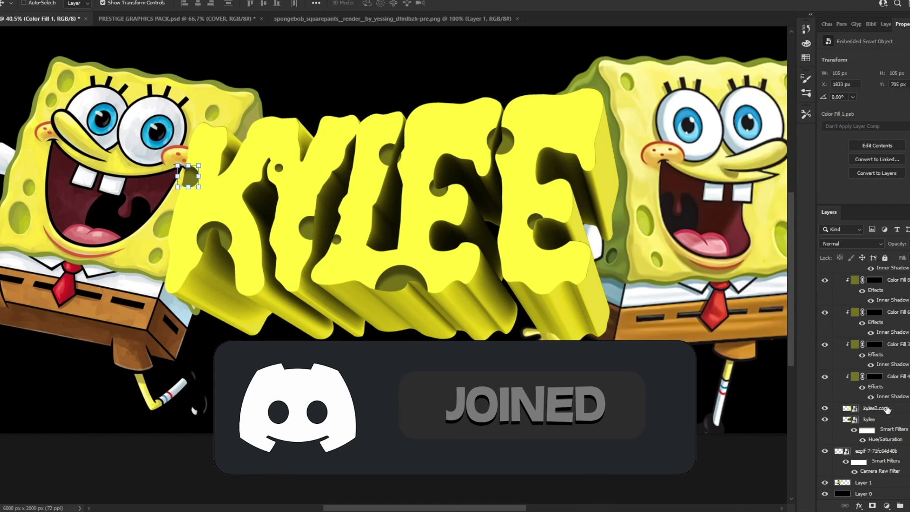
pyautogui.keyDown('shift'); pyautogui.click(898, 304); pyautogui.keyUp('shift')
pyautogui.rightClick(898, 303)
pyautogui.click(779, 166)
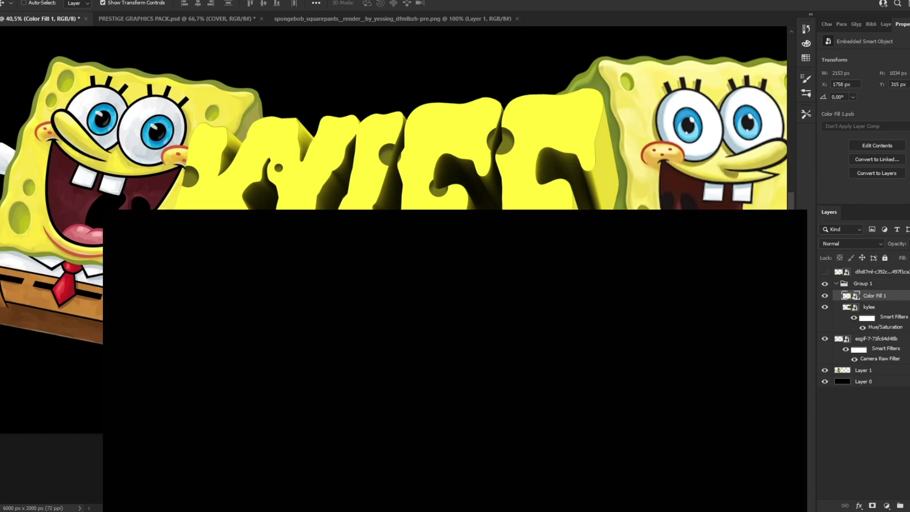
# Add a black Drop Shadow to the Color Fill 1 smart object with opacity 74%, angle 90°, distance 93 px and size 84 px
pyautogui.press('z')
pyautogui.moveTo(426, 175)
pyautogui.mouseDown()
pyautogui.moveTo(457, 177)
pyautogui.moveTo(380, 173)
pyautogui.moveTo(422, 176)
pyautogui.mouseUp()
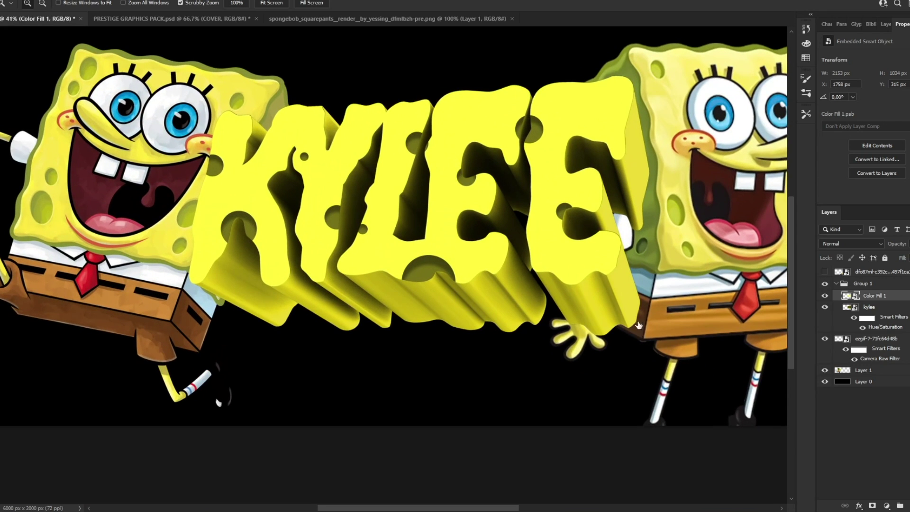
pyautogui.doubleClick(891, 295)
pyautogui.click(526, 392)
pyautogui.click(546, 392)
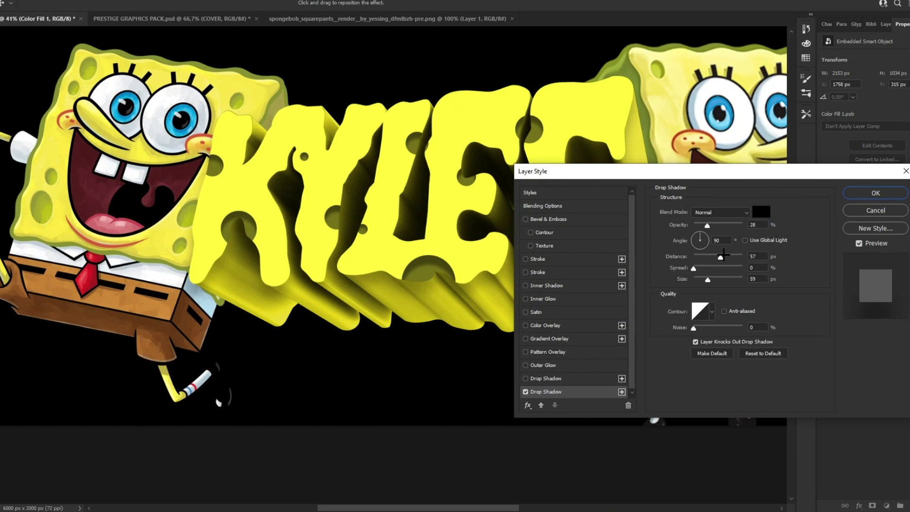
pyautogui.click(730, 225)
pyautogui.click(712, 279)
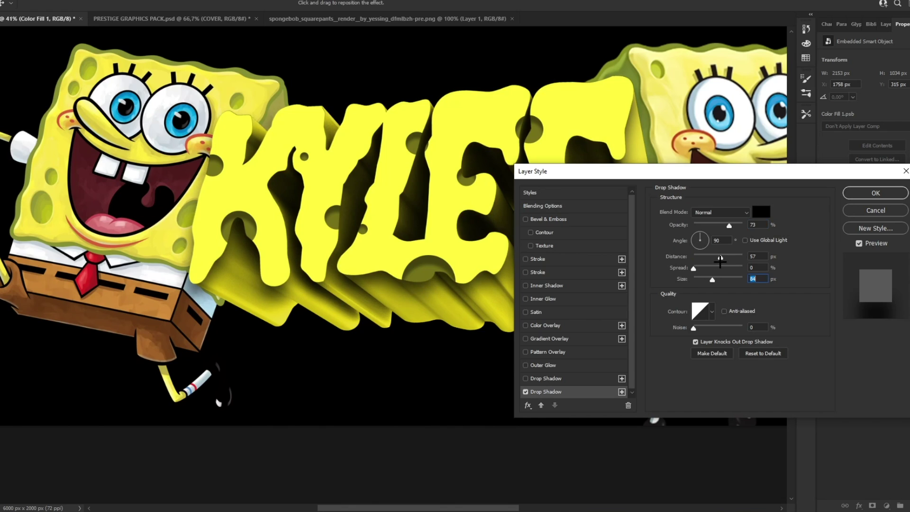
pyautogui.moveTo(720, 259); pyautogui.dragTo(730, 258)
pyautogui.moveTo(730, 225); pyautogui.dragTo(730, 225)
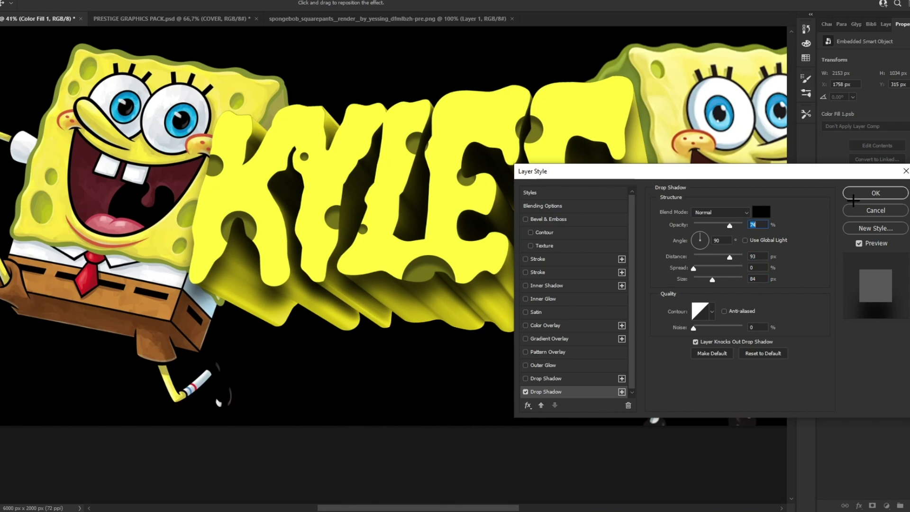
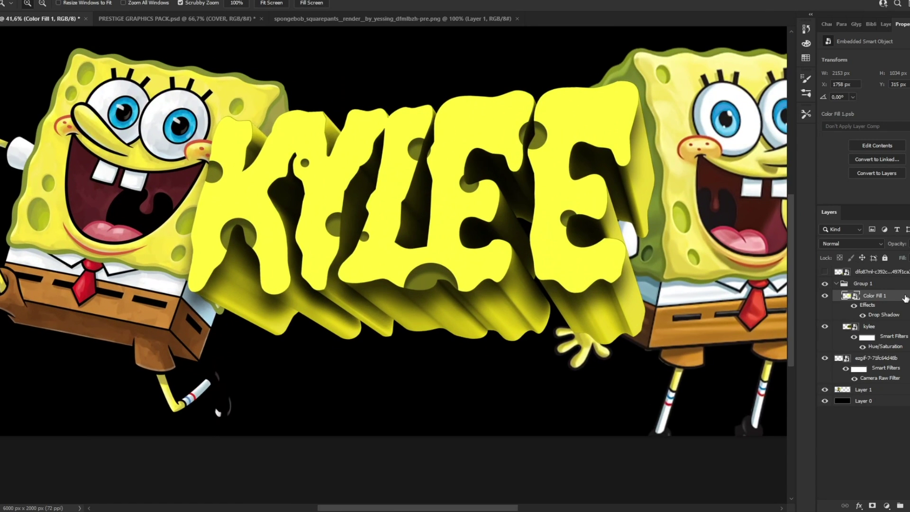
# Add a 13 px Inner Bevel with depth 1000% to the Color Fill 1 layer and give it a saturated yellow highlight color
pyautogui.click(526, 220)
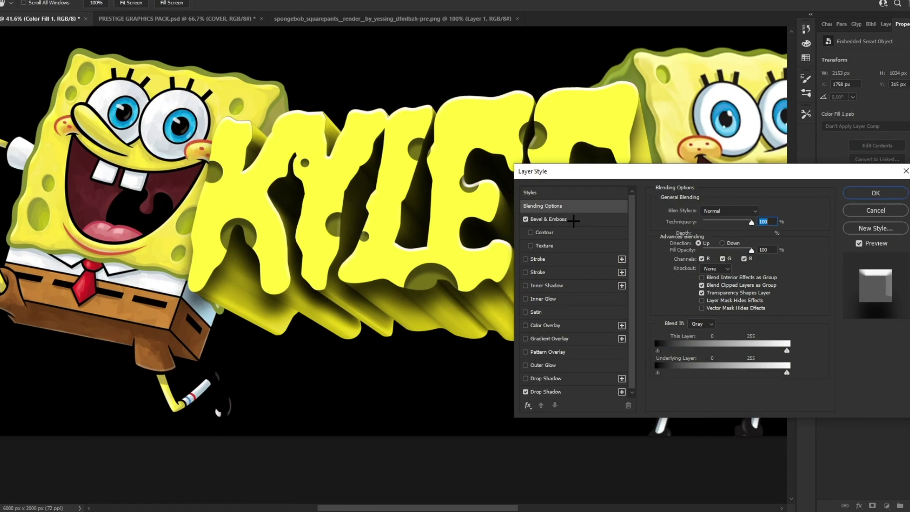
pyautogui.click(573, 219)
pyautogui.click(765, 346)
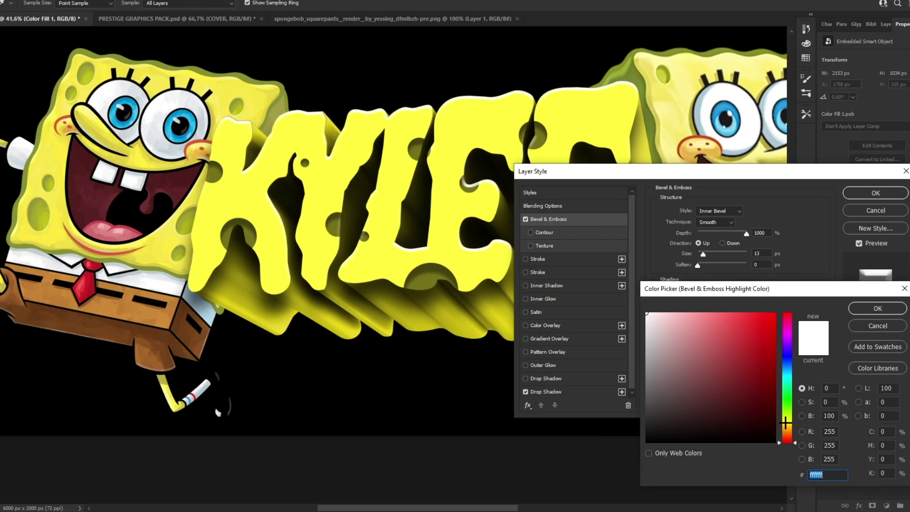
pyautogui.press('Return')
# Add an Inner Shadow to the Color Fill 1 layer with opacity 55%, distance 89 px and size about 40 px
pyautogui.click(525, 285)
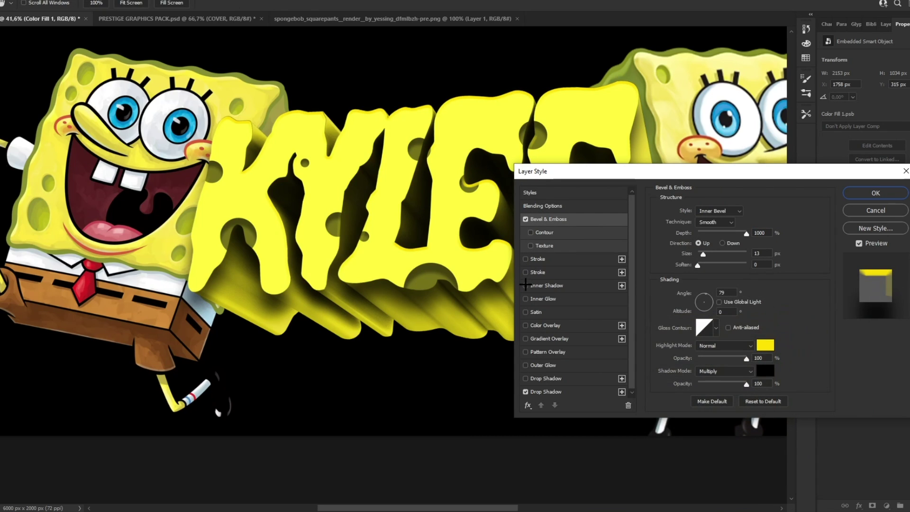
pyautogui.click(582, 285)
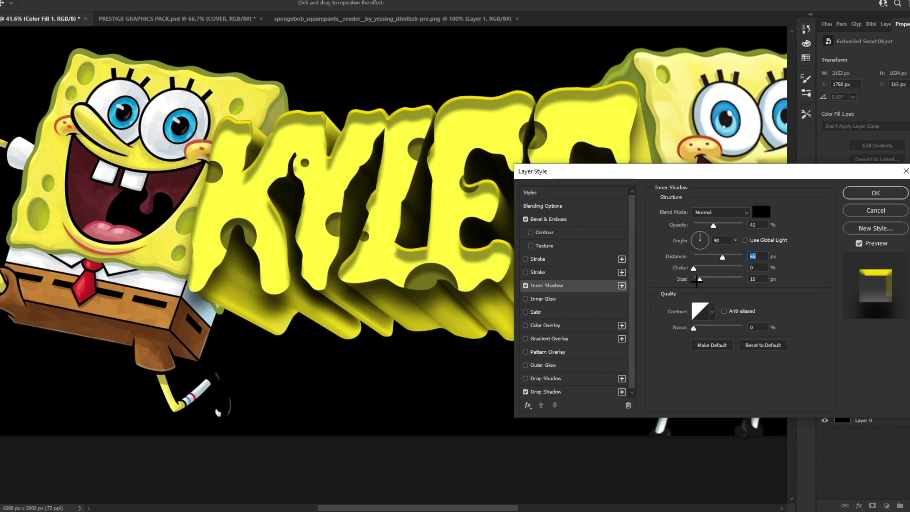
pyautogui.moveTo(705, 280); pyautogui.dragTo(729, 260)
pyautogui.moveTo(714, 226); pyautogui.dragTo(721, 226)
pyautogui.moveTo(703, 280); pyautogui.dragTo(703, 281)
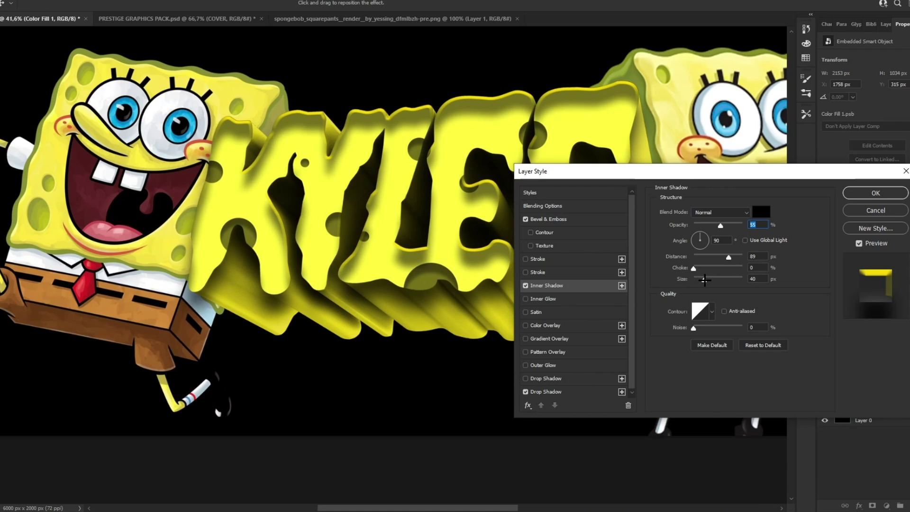
# Change the Bevel & Emboss highlight of the Color Fill 1 layer to a lighter yellow and apply the layer style
pyautogui.click(549, 219)
pyautogui.click(764, 350)
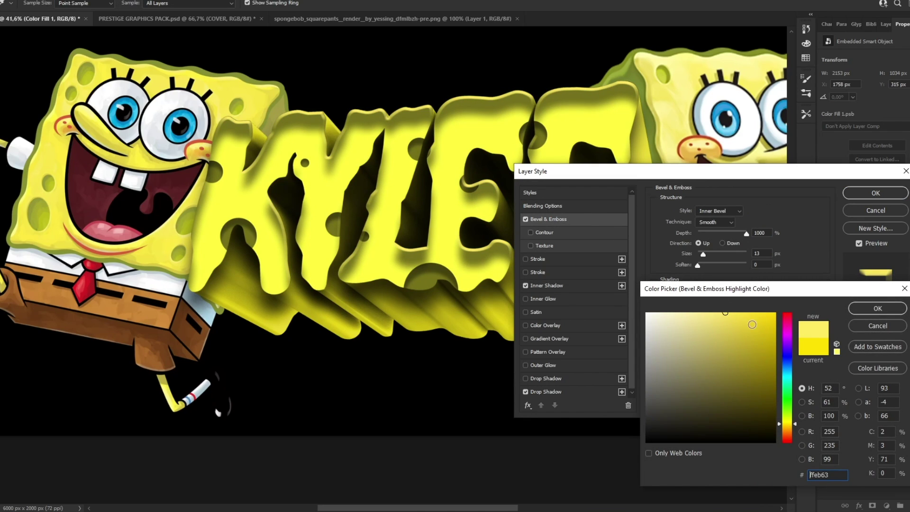
pyautogui.click(878, 308)
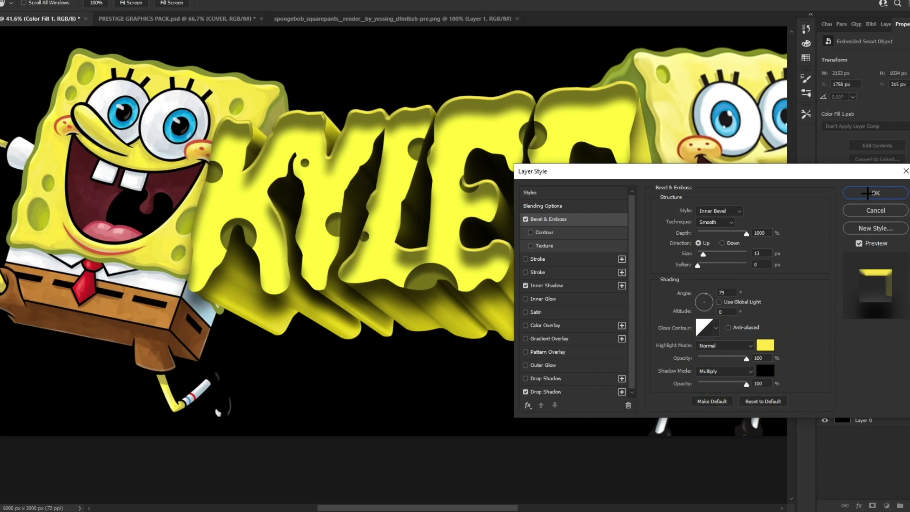
pyautogui.click(876, 193)
# Create a new layer above Color Fill 1, sample the yellow of the lettering and choose a brush preset for outlining
pyautogui.moveTo(366, 178); pyautogui.dragTo(406, 177)
pyautogui.moveTo(352, 190); pyautogui.dragTo(402, 167)
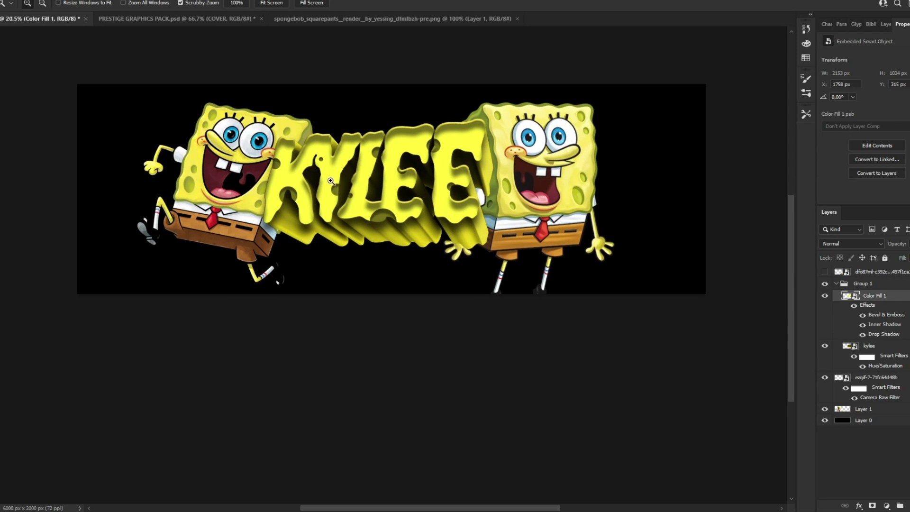
pyautogui.moveTo(325, 181); pyautogui.dragTo(270, 184)
pyautogui.hotkey('ctrl', 'shift', 'alt', 'n')
pyautogui.moveTo(159, 199); pyautogui.dragTo(160, 199)
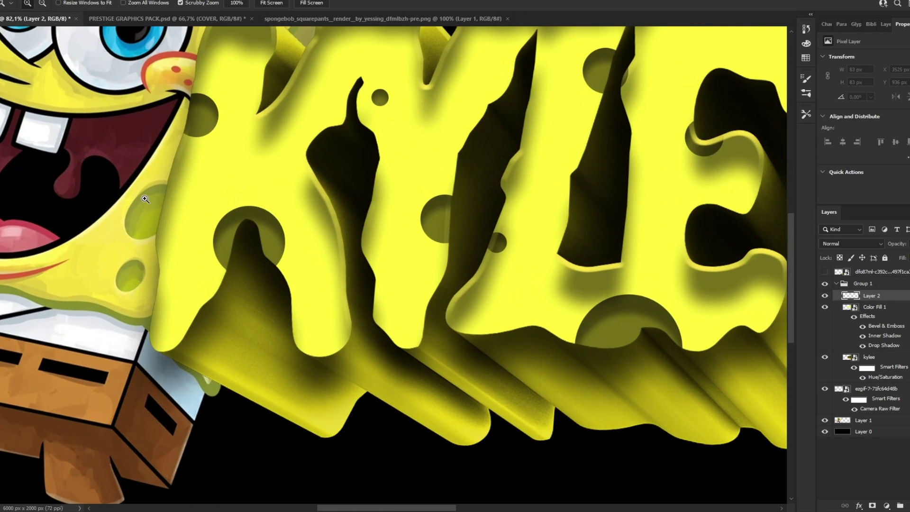
pyautogui.press('b')
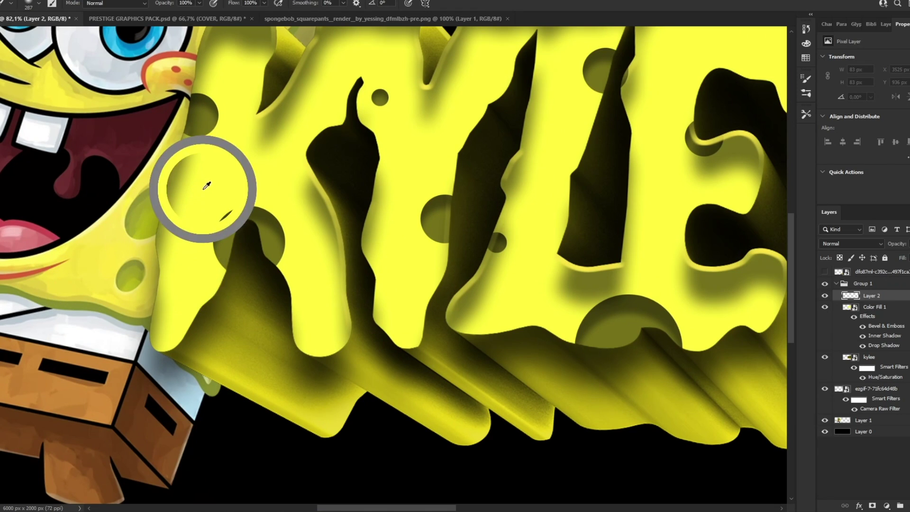
pyautogui.rightClick(230, 281)
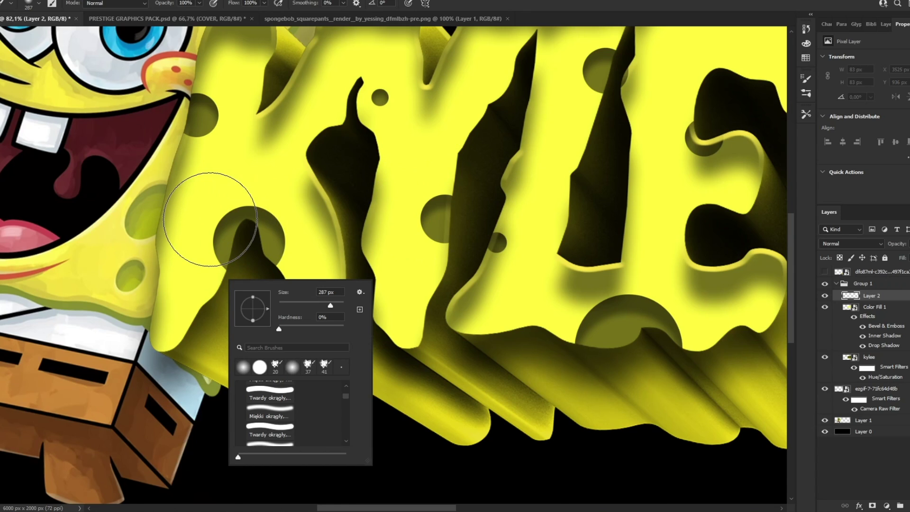
pyautogui.keyDown('alt'); pyautogui.click(217, 184); pyautogui.keyUp('alt')
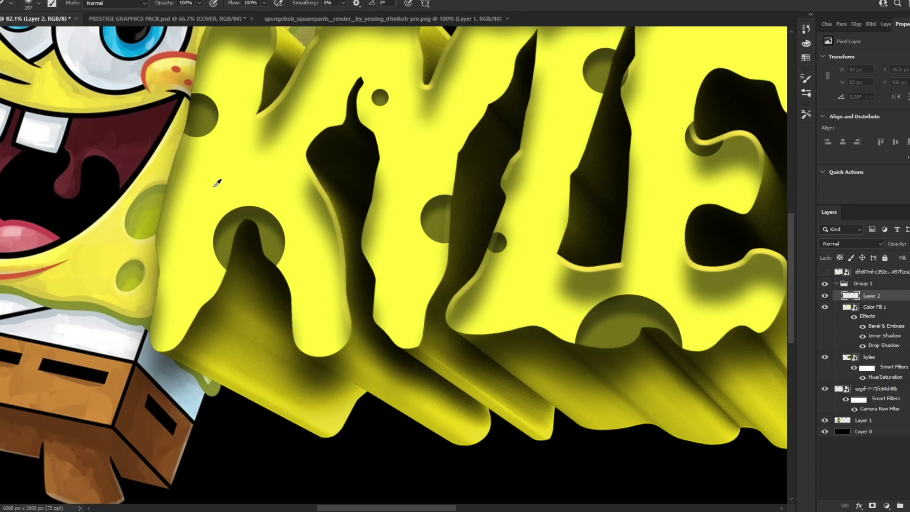
pyautogui.rightClick(217, 186)
pyautogui.scroll(-3, 270, 346)
pyautogui.scroll(-3, 271, 347)
pyautogui.click(268, 343)
pyautogui.press('Return')
# Paint a rough yellow outline by hand along the edges of all the KYLEE letters on Layer 2
pyautogui.scroll(3, 187, 114)
pyautogui.moveTo(192, 213)
pyautogui.mouseDown()
pyautogui.moveTo(271, 142)
pyautogui.moveTo(356, 111)
pyautogui.moveTo(468, 116)
pyautogui.moveTo(474, 244)
pyautogui.moveTo(406, 473)
pyautogui.moveTo(372, 248)
pyautogui.moveTo(314, 300)
pyautogui.moveTo(295, 423)
pyautogui.moveTo(183, 443)
pyautogui.moveTo(169, 463)
pyautogui.mouseUp()
pyautogui.moveTo(558, 362)
pyautogui.mouseDown()
pyautogui.moveTo(309, 346)
pyautogui.moveTo(308, 264)
pyautogui.mouseUp()
pyautogui.moveTo(232, 350); pyautogui.dragTo(252, 224)
pyautogui.scroll(3, 252, 224)
pyautogui.moveTo(254, 327)
pyautogui.mouseDown()
pyautogui.moveTo(278, 232)
pyautogui.moveTo(365, 232)
pyautogui.moveTo(385, 415)
pyautogui.moveTo(241, 458)
pyautogui.mouseUp()
pyautogui.moveTo(382, 379)
pyautogui.mouseDown()
pyautogui.moveTo(378, 189)
pyautogui.moveTo(517, 90)
pyautogui.moveTo(562, 213)
pyautogui.moveTo(507, 261)
pyautogui.moveTo(498, 385)
pyautogui.moveTo(406, 450)
pyautogui.moveTo(393, 443)
pyautogui.moveTo(333, 181)
pyautogui.moveTo(515, 41)
pyautogui.moveTo(453, 168)
pyautogui.moveTo(451, 302)
pyautogui.moveTo(500, 409)
pyautogui.mouseUp()
pyautogui.hscroll(5, 376, 407)
# Add a Drop Shadow to the painted outline on Layer 2 with size 38 px and a reduced distance and opacity
pyautogui.press('z')
pyautogui.moveTo(358, 199); pyautogui.dragTo(323, 188)
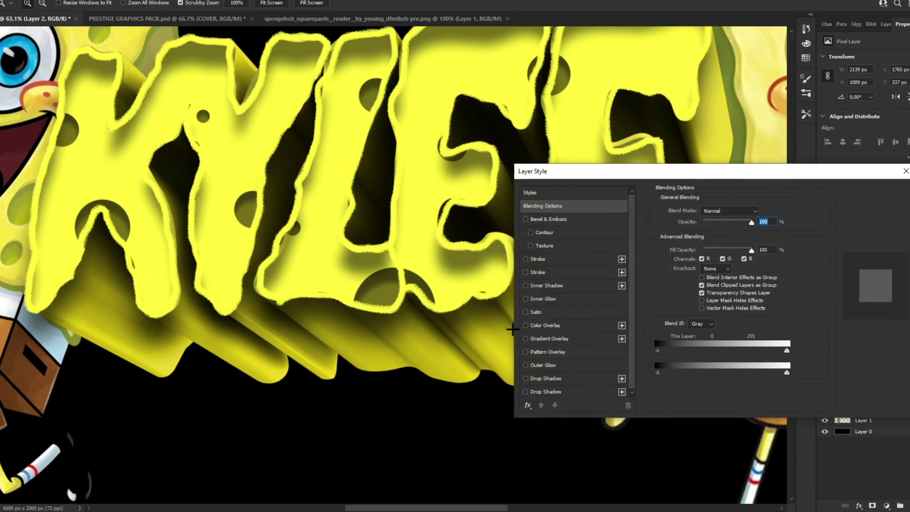
pyautogui.click(526, 392)
pyautogui.click(567, 392)
pyautogui.click(704, 280)
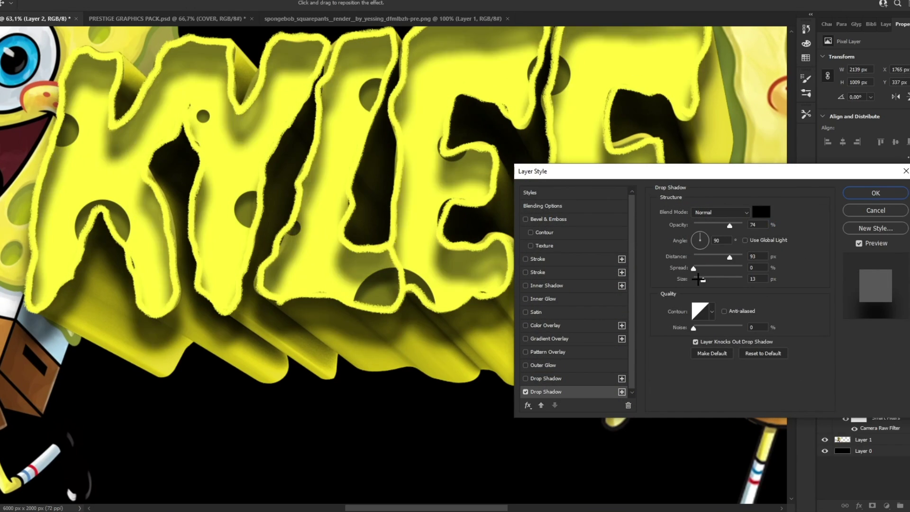
pyautogui.moveTo(730, 257); pyautogui.dragTo(717, 258)
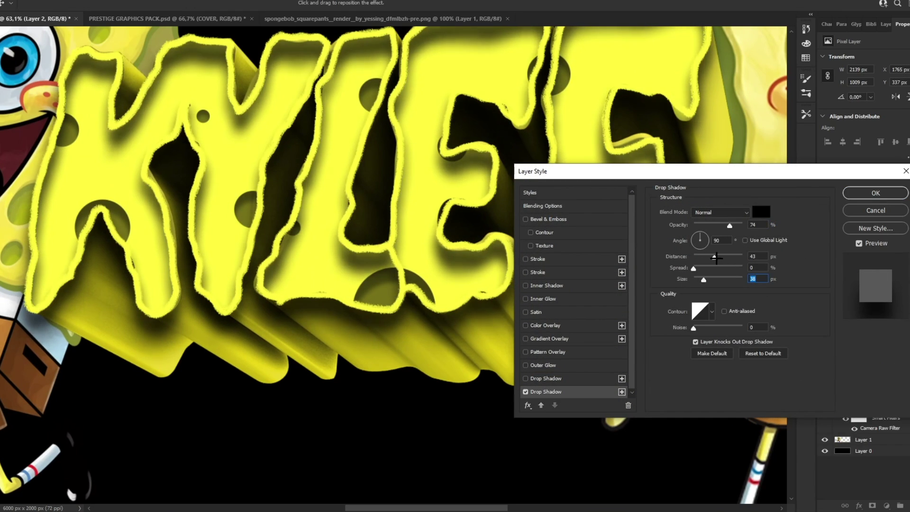
pyautogui.moveTo(730, 225); pyautogui.dragTo(717, 225)
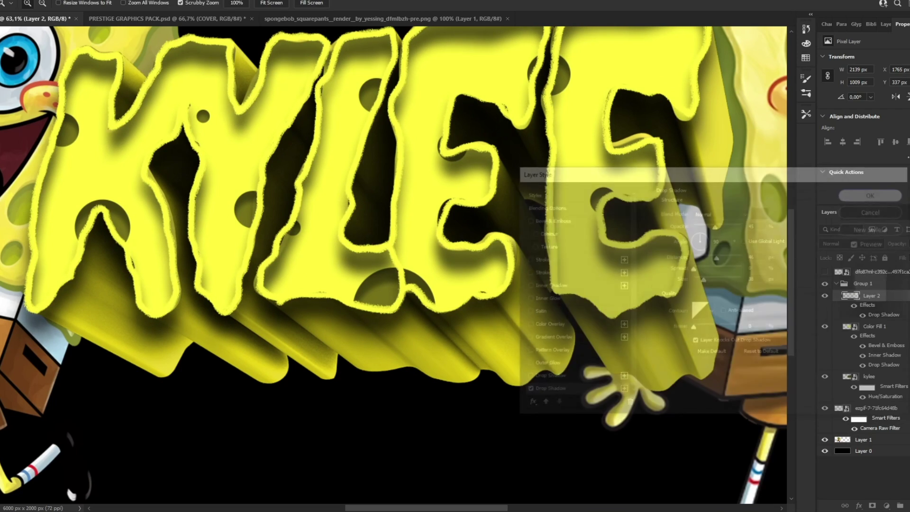
# Convert the kylee extrusion layer together with its Hue/Saturation filter into a new smart object
pyautogui.moveTo(432, 181)
pyautogui.mouseDown()
pyautogui.moveTo(338, 185)
pyautogui.moveTo(399, 187)
pyautogui.moveTo(365, 174)
pyautogui.moveTo(416, 178)
pyautogui.mouseUp()
pyautogui.moveTo(346, 213); pyautogui.dragTo(443, 204)
pyautogui.click(825, 327)
pyautogui.click(826, 327)
pyautogui.click(825, 376)
pyautogui.click(825, 377)
pyautogui.click(900, 378)
pyautogui.rightClick(900, 378)
pyautogui.click(834, 163)
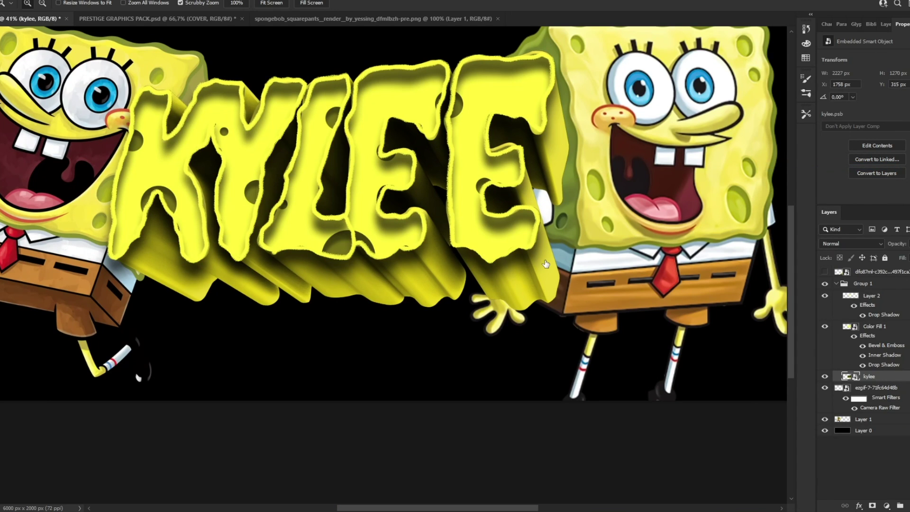
# Add a white Inner Glow to the kylee extrusion layer in Overlay mode with opacity 48%, choke 58% and size 13 px
pyautogui.click(525, 299)
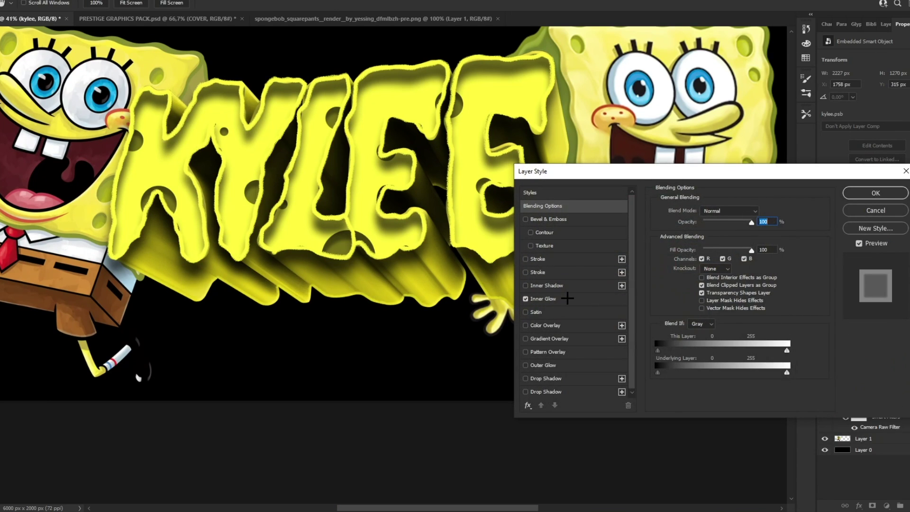
pyautogui.click(564, 297)
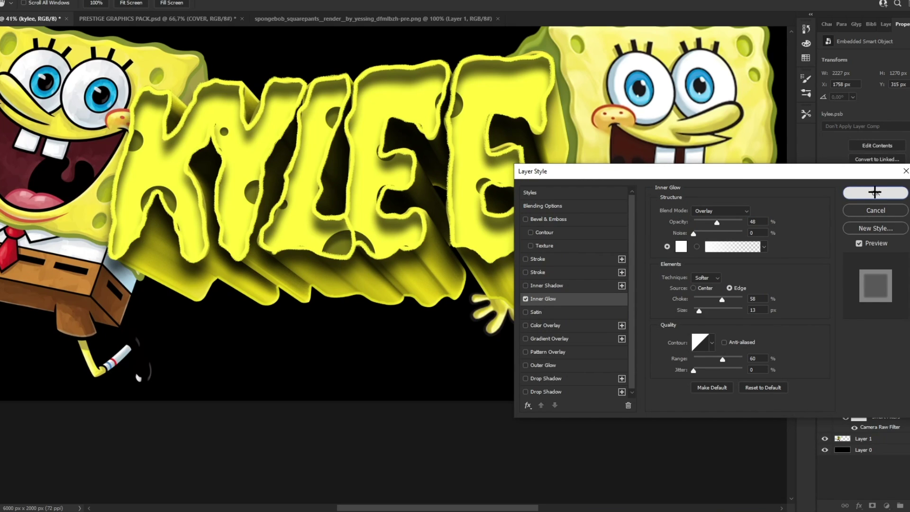
pyautogui.click(876, 193)
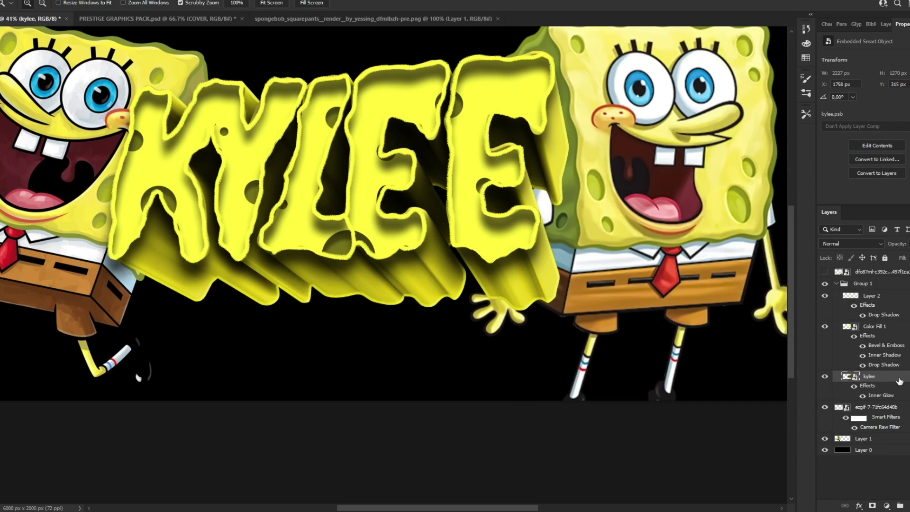
# Add a Drop Shadow to the kylee extrusion layer with opacity 49%, distance 47 px and size 51 px
pyautogui.doubleClick(891, 376)
pyautogui.click(525, 392)
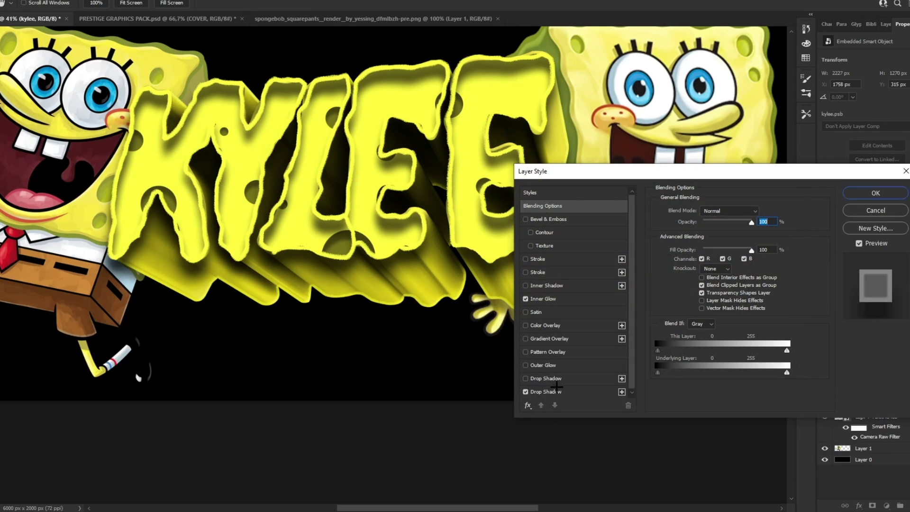
pyautogui.click(546, 392)
pyautogui.moveTo(702, 280); pyautogui.dragTo(717, 257)
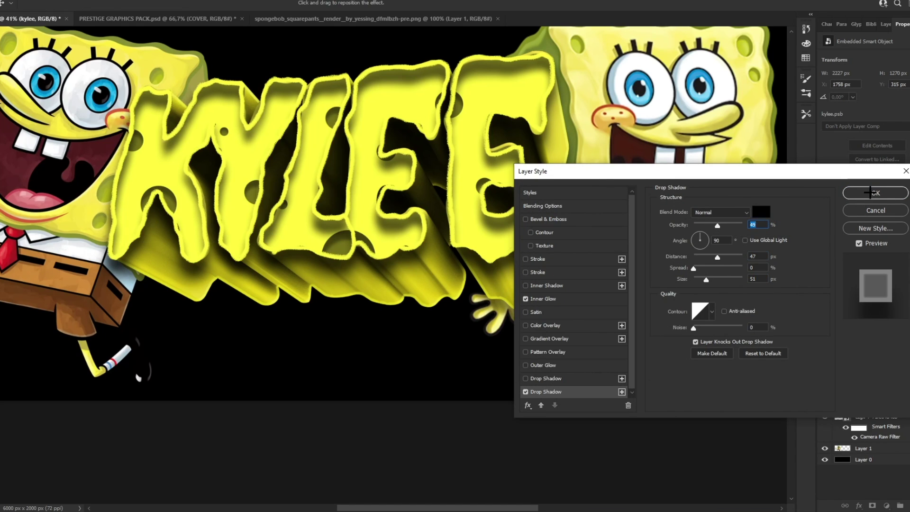
# Apply the kylee extrusion's layer style, and show the small SpongeBob layer, nudging it slightly right below the lettering
pyautogui.click(875, 193)
pyautogui.moveTo(464, 194); pyautogui.dragTo(417, 194)
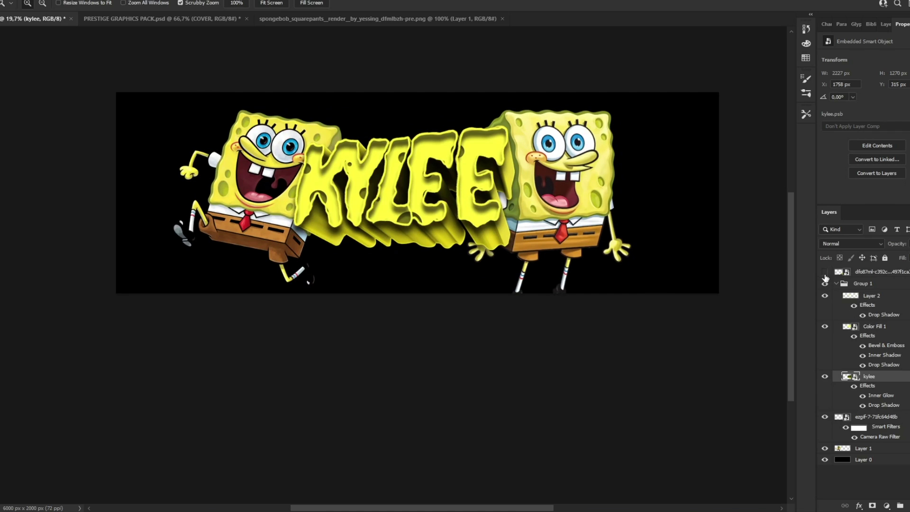
pyautogui.moveTo(318, 145); pyautogui.dragTo(270, 146)
pyautogui.moveTo(388, 161); pyautogui.dragTo(437, 161)
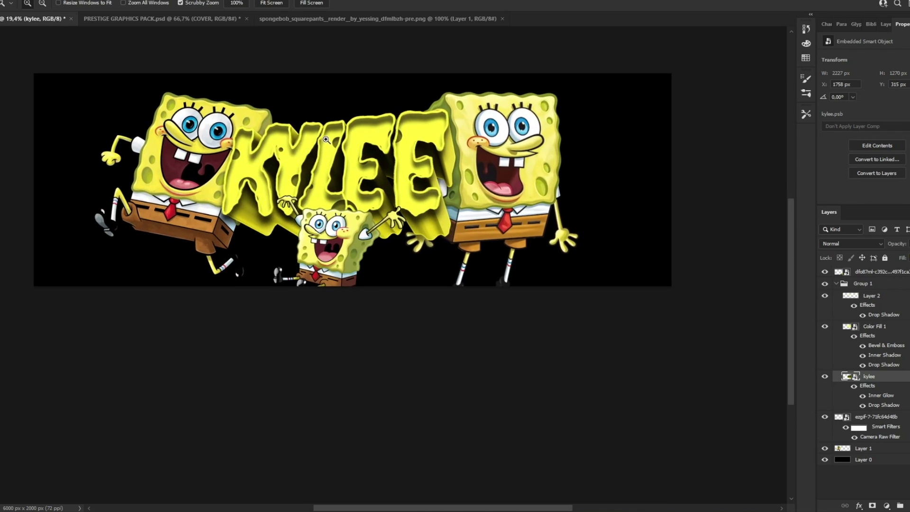
pyautogui.click(877, 271)
pyautogui.press('v')
pyautogui.moveTo(472, 134); pyautogui.dragTo(476, 138)
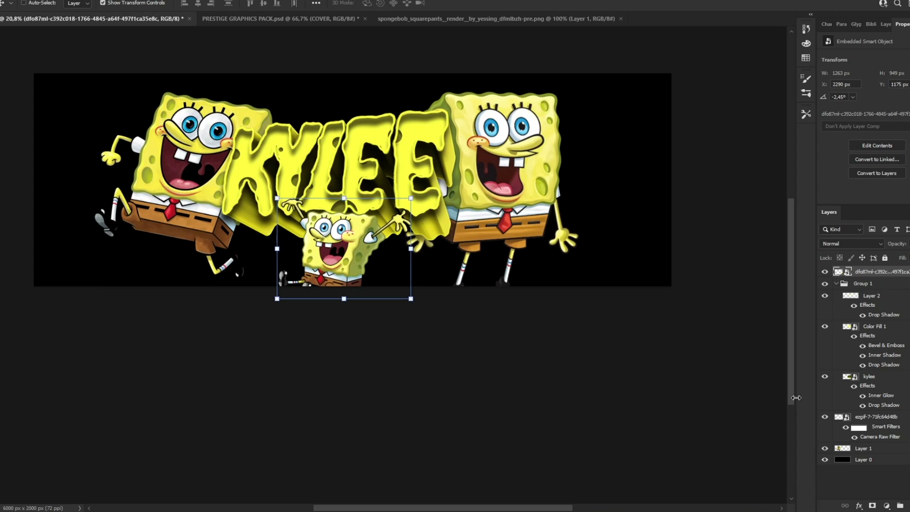
# Place the sb-cosmic-shake image from the file browser into the banner, directly above Layer 0
pyautogui.click(871, 461)
pyautogui.click(218, 510)
pyautogui.moveTo(320, 254); pyautogui.dragTo(313, 268)
pyautogui.click(307, 264)
pyautogui.moveTo(308, 308)
pyautogui.mouseDown()
pyautogui.moveTo(301, 317)
pyautogui.moveTo(227, 298)
pyautogui.moveTo(311, 317)
pyautogui.mouseUp()
pyautogui.moveTo(311, 308); pyautogui.dragTo(318, 309)
pyautogui.moveTo(309, 265); pyautogui.dragTo(315, 265)
pyautogui.moveTo(311, 254); pyautogui.dragTo(314, 253)
pyautogui.moveTo(312, 244); pyautogui.dragTo(315, 245)
pyautogui.moveTo(308, 233); pyautogui.dragTo(309, 235)
pyautogui.moveTo(307, 222)
pyautogui.mouseDown()
pyautogui.moveTo(305, 213)
pyautogui.moveTo(306, 222)
pyautogui.mouseUp()
pyautogui.click(298, 287)
pyautogui.moveTo(298, 286); pyautogui.dragTo(37, 237)
# Scale the sb-cosmic-shake image to 173.61% so it fills the banner's height, positioned over the right half
pyautogui.moveTo(338, 236); pyautogui.dragTo(338, 237)
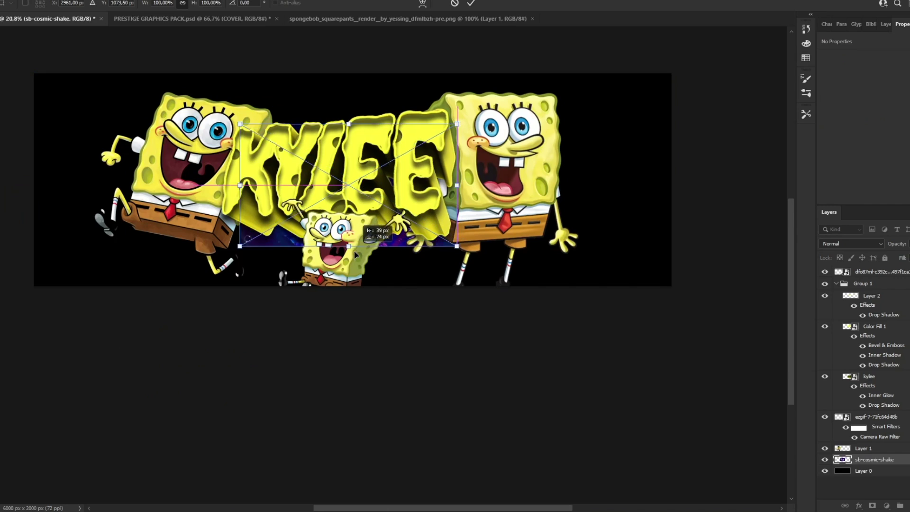
pyautogui.moveTo(349, 148); pyautogui.dragTo(349, 73)
pyautogui.moveTo(392, 123); pyautogui.dragTo(481, 124)
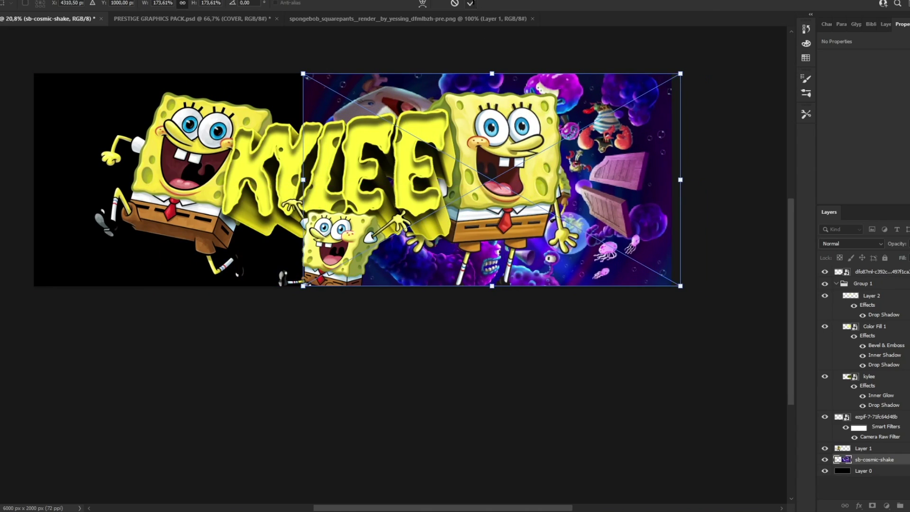
pyautogui.press('Return')
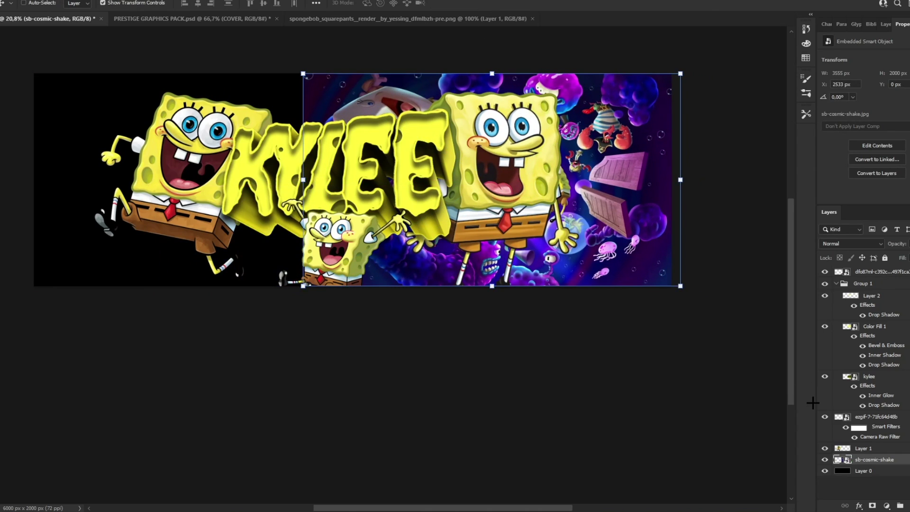
# Hide sb-cosmic-shake, lasso the banner's right side on a new layer and fill the selection with a yellow #fff83d Solid Color layer
pyautogui.click(826, 460)
pyautogui.hotkey('ctrl', 'shift', 'alt', 'n')
pyautogui.press('l')
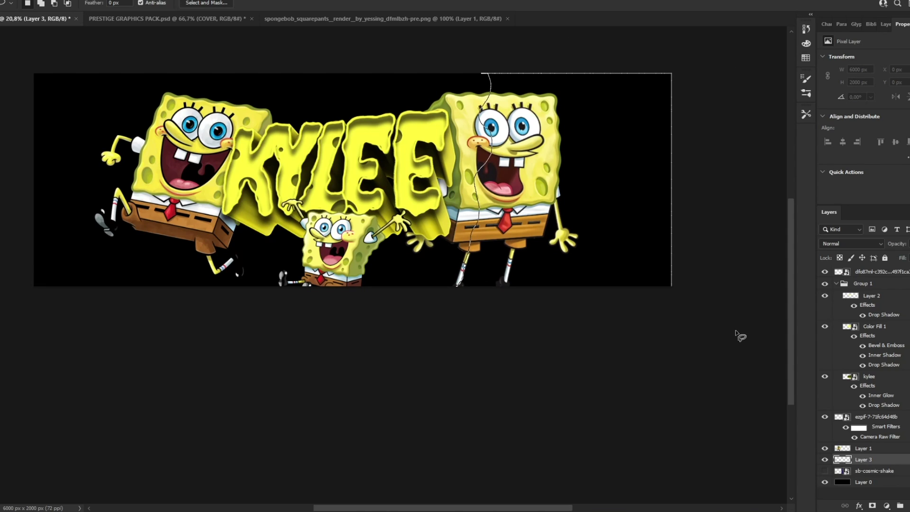
pyautogui.click(887, 506)
pyautogui.click(873, 330)
pyautogui.press('Return')
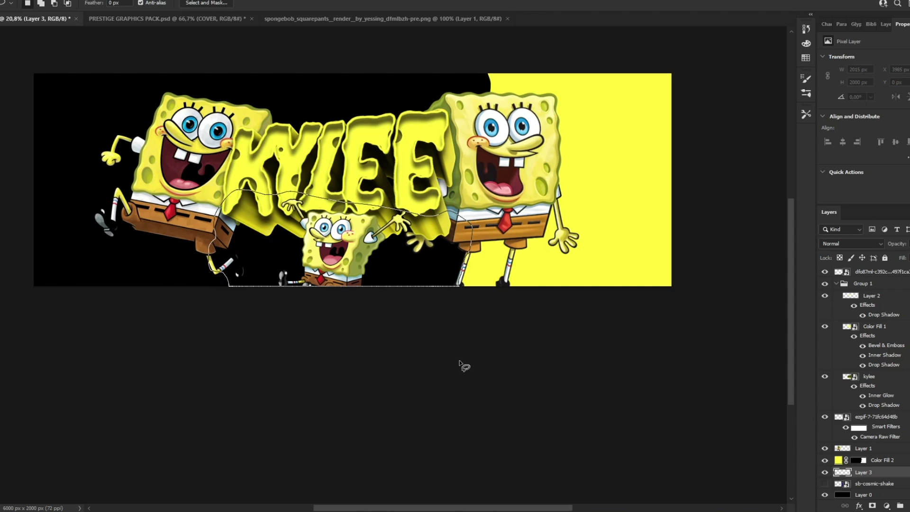
# Fill the lassoed area along the banner's lower centre with a blue Solid Color layer
pyautogui.click(887, 506)
pyautogui.click(873, 331)
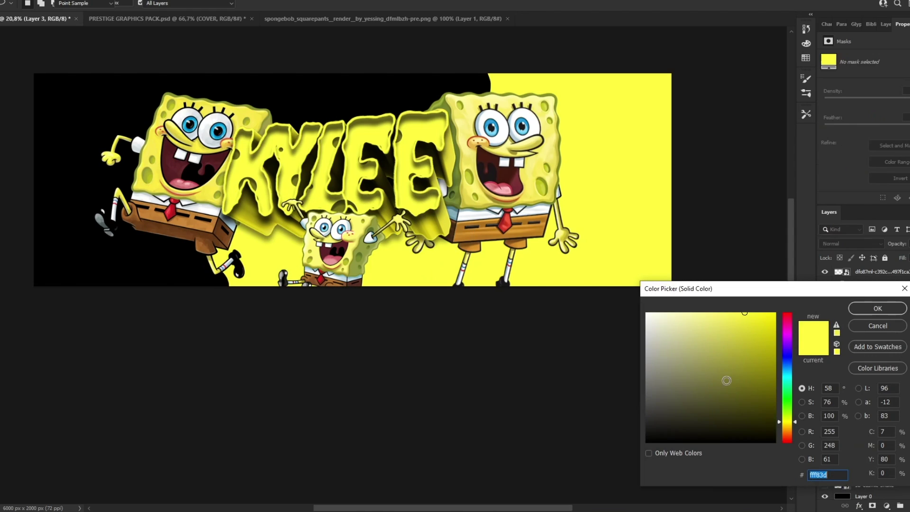
pyautogui.write('3980b7')
pyautogui.click(872, 306)
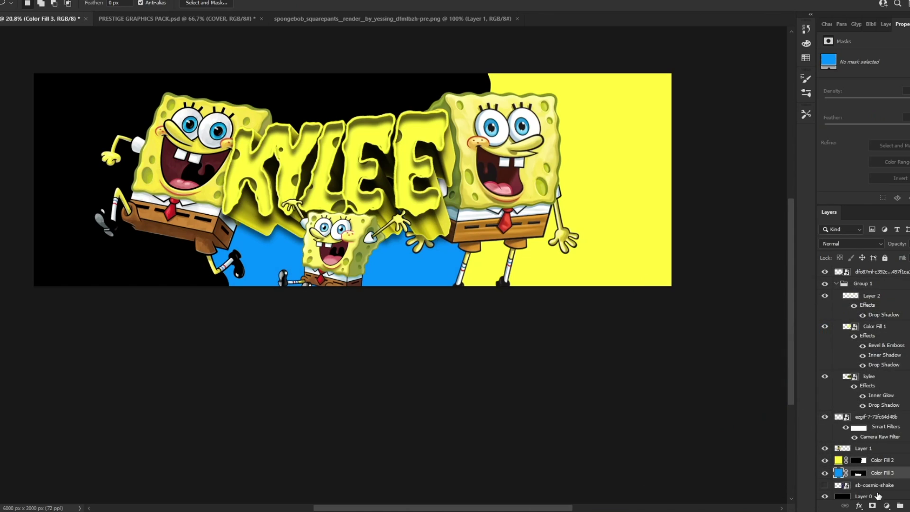
# Lasso the banner's upper centre on a new layer and fill it with an orange Solid Color layer
pyautogui.click(909, 506)
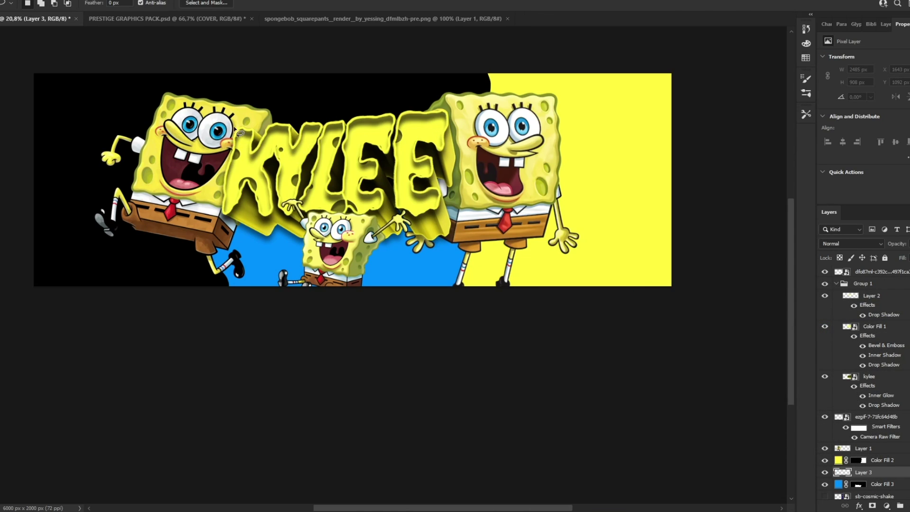
pyautogui.moveTo(494, 47); pyautogui.dragTo(488, 52)
pyautogui.click(887, 506)
pyautogui.click(872, 324)
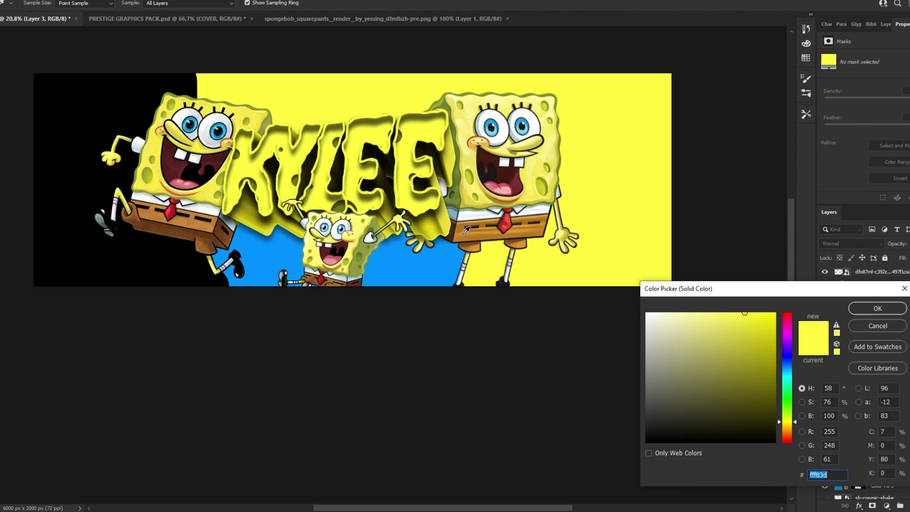
pyautogui.moveTo(791, 432); pyautogui.dragTo(788, 434)
pyautogui.moveTo(748, 369); pyautogui.dragTo(834, 305)
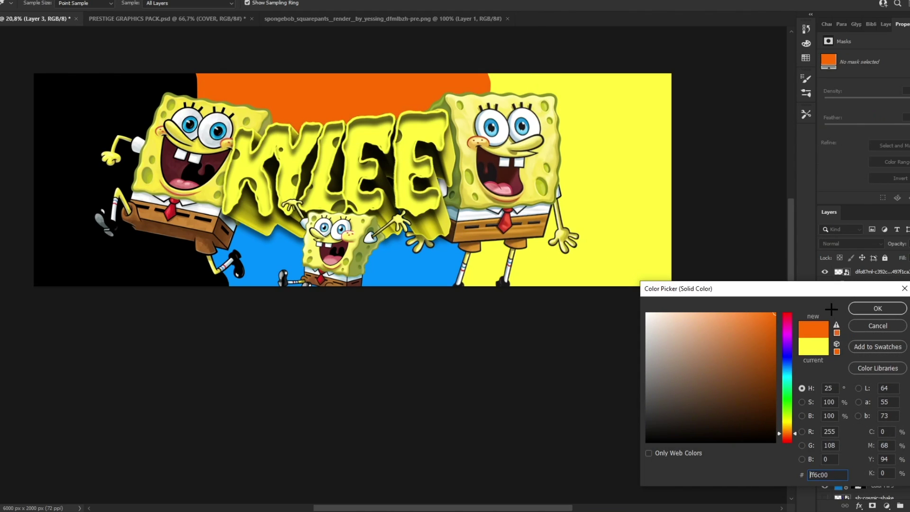
pyautogui.moveTo(792, 429); pyautogui.dragTo(790, 431)
pyautogui.click(878, 308)
# Fill a lassoed area on the banner's left side with a white Solid Color layer and convert that fill to a smart object
pyautogui.click(875, 486)
pyautogui.hotkey('ctrl', 'shift', 'alt', 'n')
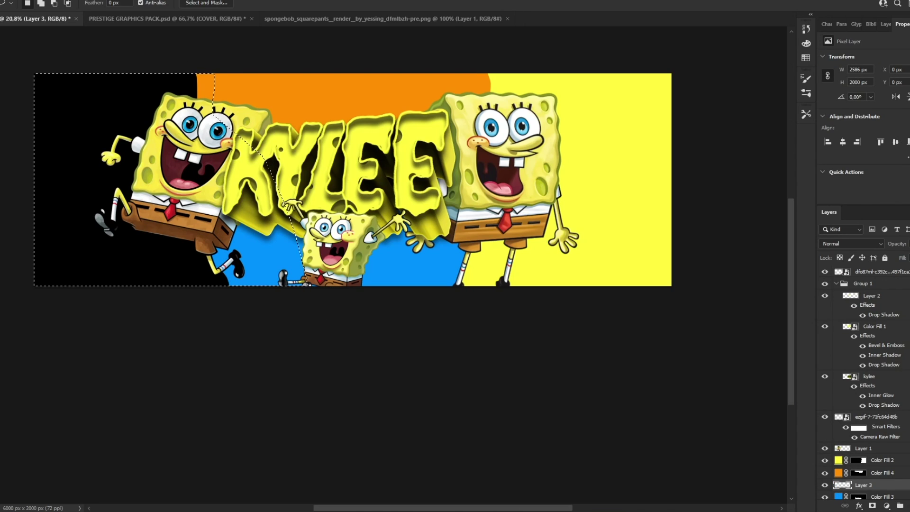
pyautogui.click(887, 506)
pyautogui.click(870, 327)
pyautogui.click(647, 313)
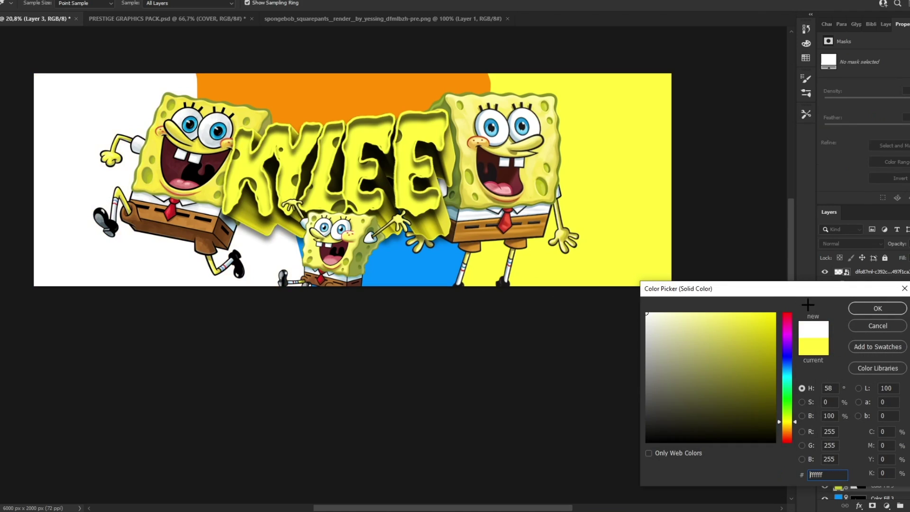
pyautogui.press('Return')
pyautogui.rightClick(882, 486)
pyautogui.click(834, 197)
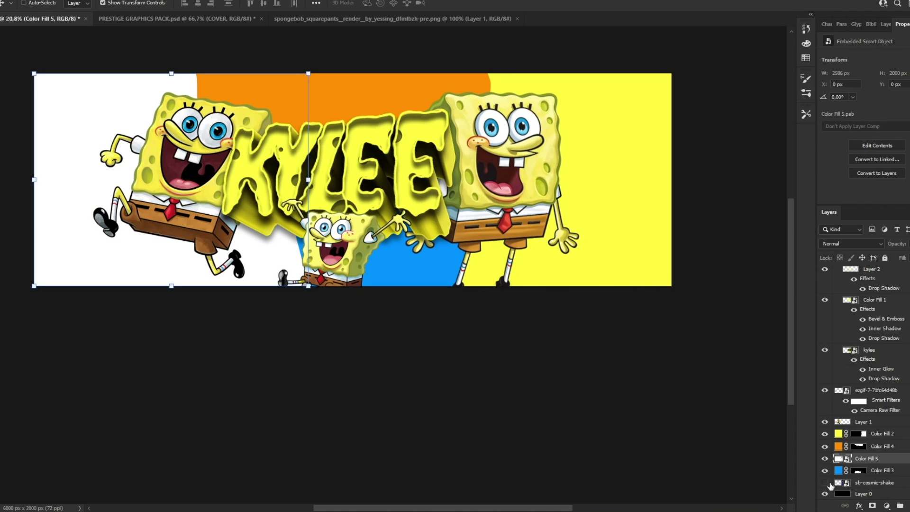
# Show sb-cosmic-shake, hide the blue, white and orange fills, and clip the image to the yellow fill, shifted slightly right
pyautogui.click(871, 483)
pyautogui.moveTo(826, 470); pyautogui.dragTo(826, 449)
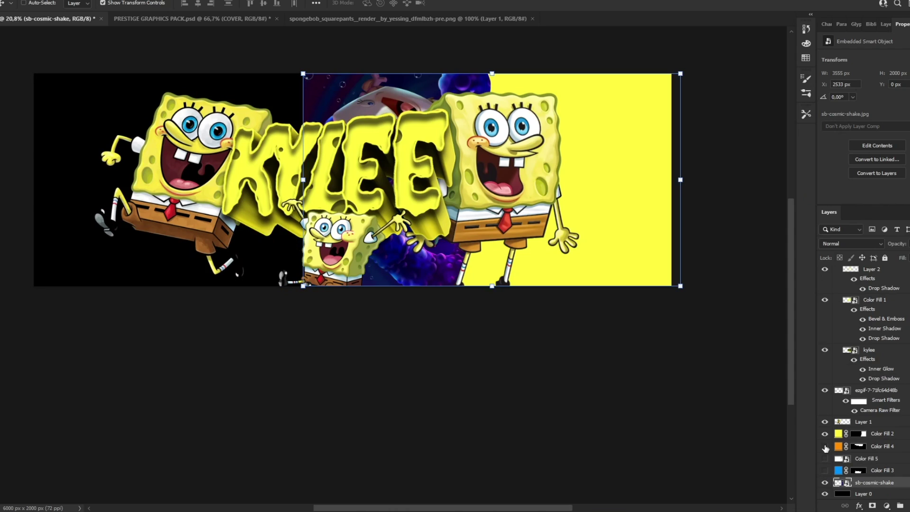
pyautogui.moveTo(876, 482); pyautogui.dragTo(877, 431)
pyautogui.rightClick(877, 433)
pyautogui.click(796, 299)
pyautogui.moveTo(544, 183); pyautogui.dragTo(569, 183)
# Set the sb-cosmic-shake image to Luminosity and convert it together with the yellow fill into a smart object
pyautogui.click(844, 243)
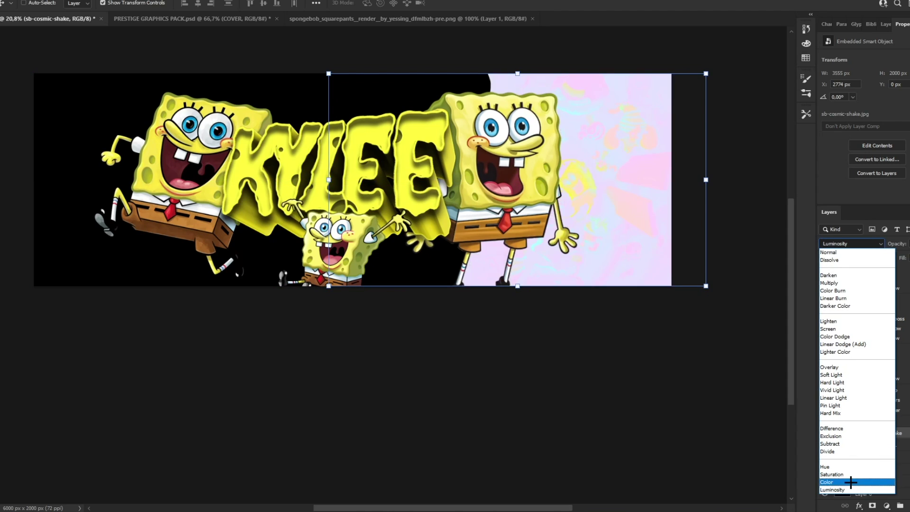
pyautogui.click(839, 489)
pyautogui.click(901, 444)
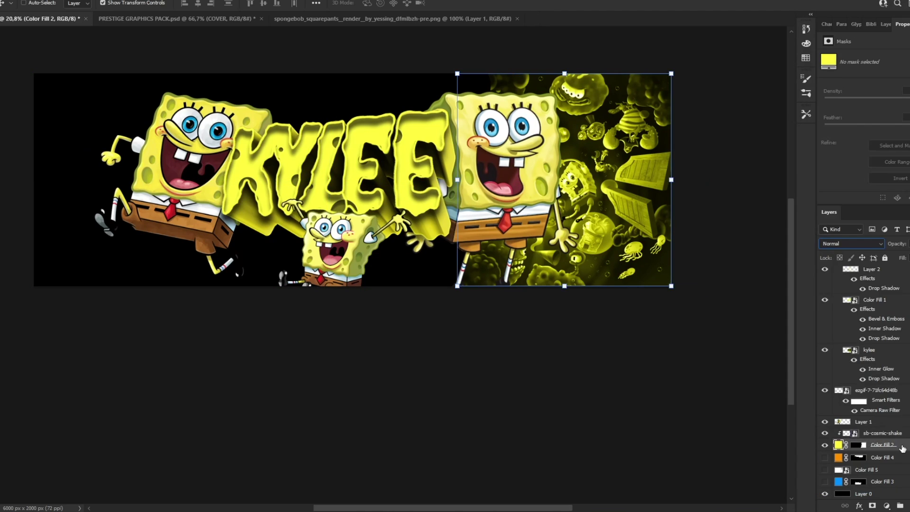
pyautogui.rightClick(898, 445)
pyautogui.click(806, 167)
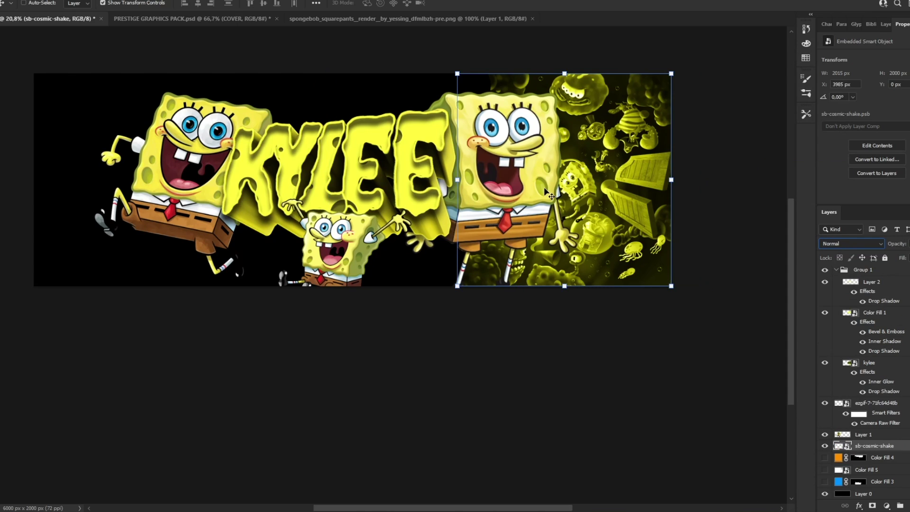
# Show the orange fill and place the SpongeBob Sponge on the Run main-characters image above it, resized and positioned over the upper centre
pyautogui.click(825, 458)
pyautogui.click(878, 458)
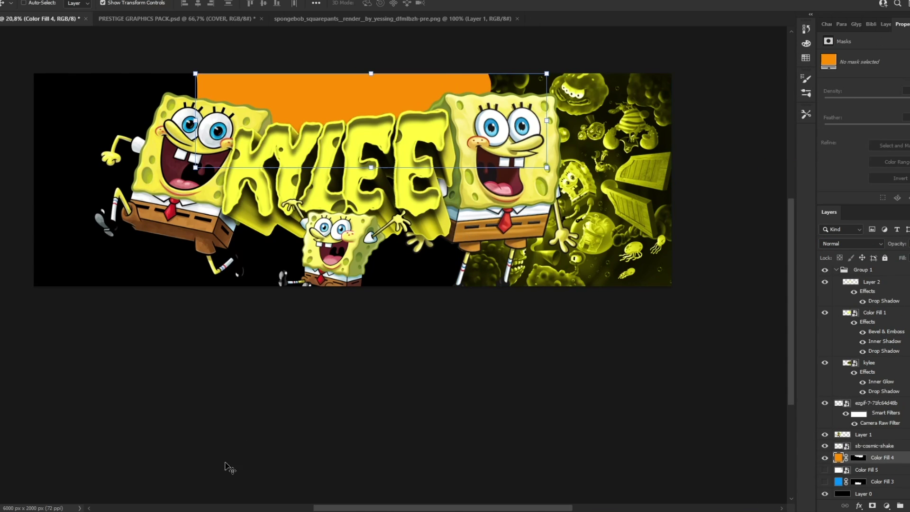
pyautogui.click(223, 511)
pyautogui.moveTo(296, 308); pyautogui.dragTo(310, 315)
pyautogui.moveTo(313, 319); pyautogui.dragTo(64, 251)
pyautogui.moveTo(352, 73); pyautogui.dragTo(352, 106)
pyautogui.moveTo(350, 173); pyautogui.dragTo(342, 104)
pyautogui.moveTo(488, 126); pyautogui.dragTo(506, 126)
pyautogui.moveTo(485, 140); pyautogui.dragTo(481, 135)
pyautogui.click(472, 3)
# Clip the main-characters image to the orange fill and set its blend mode to Luminosity
pyautogui.rightClick(901, 458)
pyautogui.click(828, 243)
pyautogui.moveTo(412, 130); pyautogui.dragTo(411, 130)
pyautogui.click(868, 244)
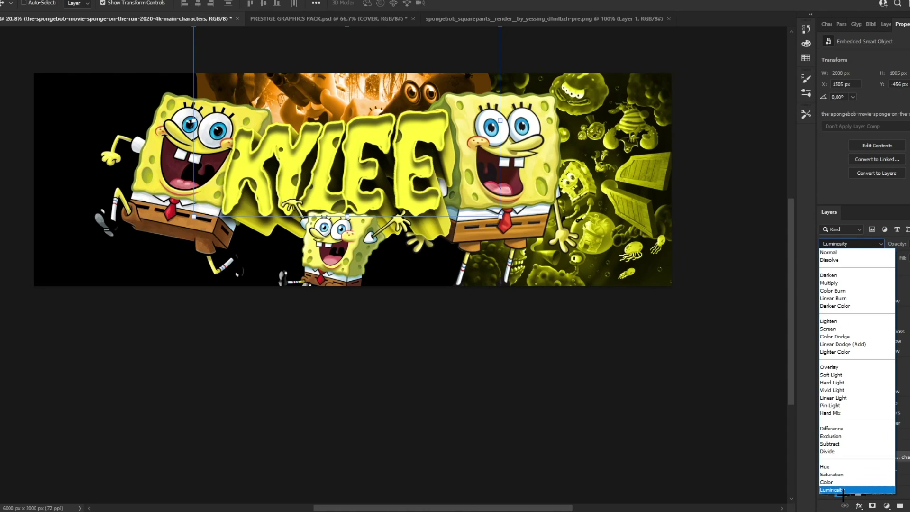
pyautogui.press('Escape')
pyautogui.click(844, 243)
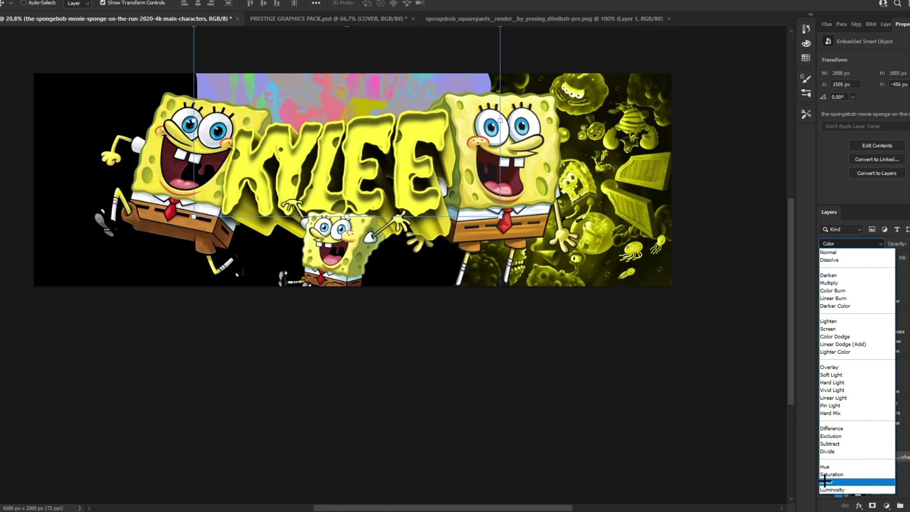
pyautogui.click(849, 488)
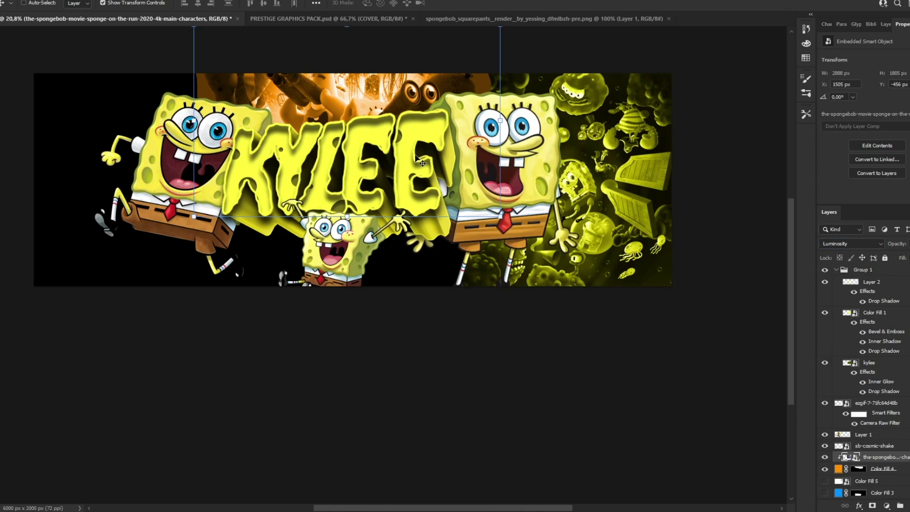
# Convert the main-characters image and the orange fill together into one smart object
pyautogui.keyDown('shift'); pyautogui.click(901, 473); pyautogui.keyUp('shift')
pyautogui.rightClick(900, 472)
pyautogui.click(849, 176)
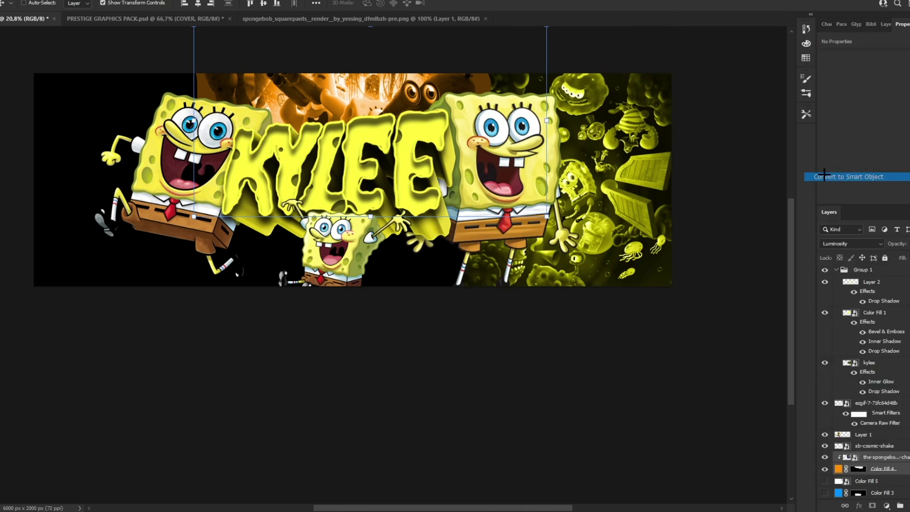
# Show the blue fill and place the 1081503 image above it
pyautogui.click(861, 483)
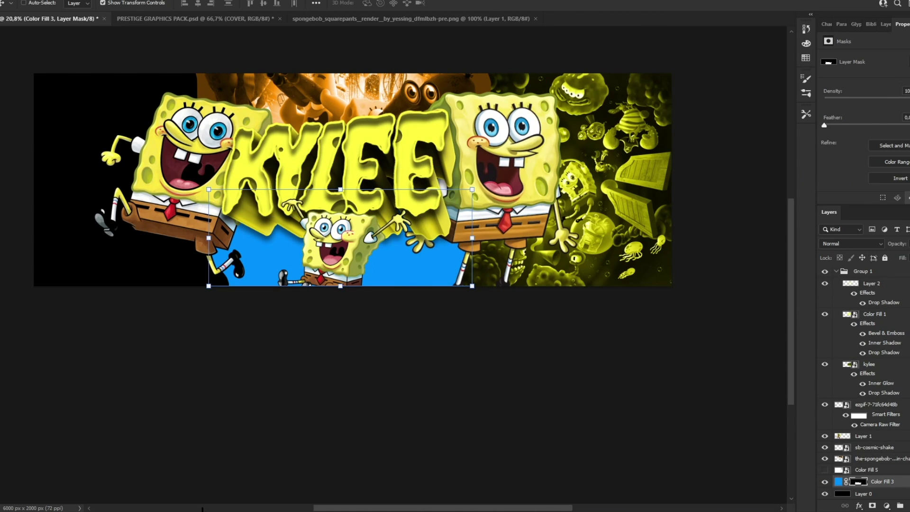
pyautogui.click(202, 510)
pyautogui.click(308, 240)
pyautogui.moveTo(304, 233); pyautogui.dragTo(20, 214)
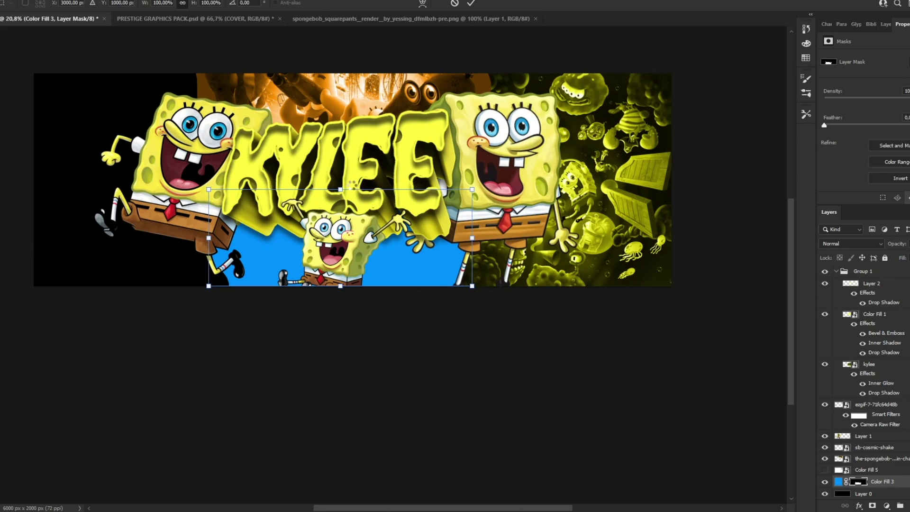
pyautogui.click(470, 4)
# Clip the 1081503 image to the blue fill and scale it to 88.16% over the lower centre
pyautogui.rightClick(884, 482)
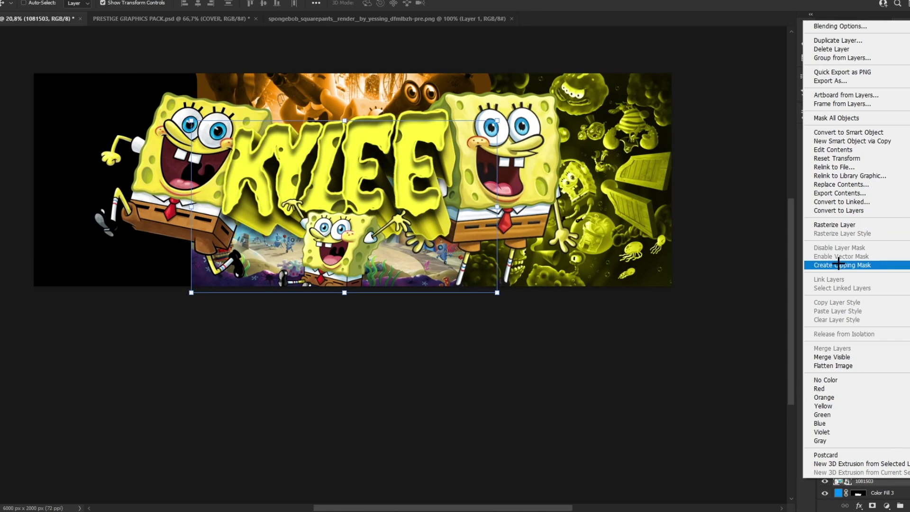
pyautogui.click(837, 232)
pyautogui.moveTo(345, 119); pyautogui.dragTo(344, 165)
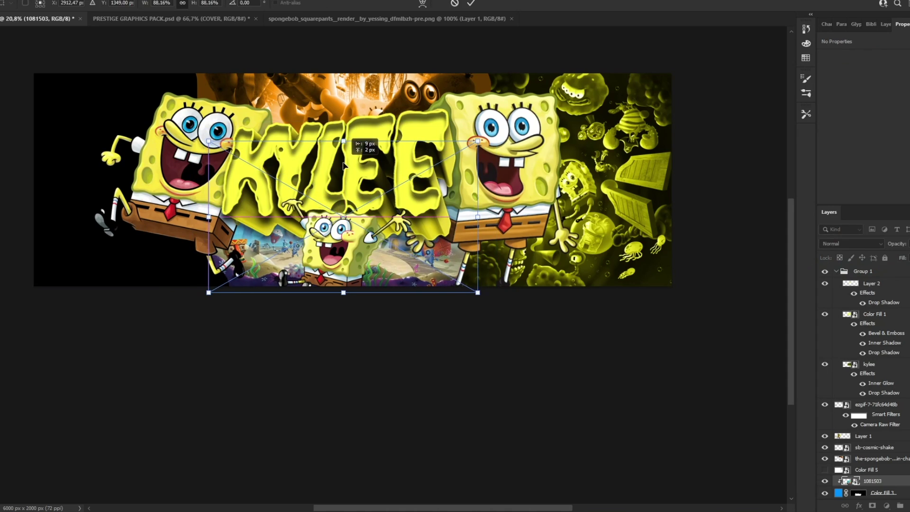
pyautogui.press('Return')
# Set the 1081503 image to Luminosity and convert it together with the blue fill into a smart object
pyautogui.click(852, 244)
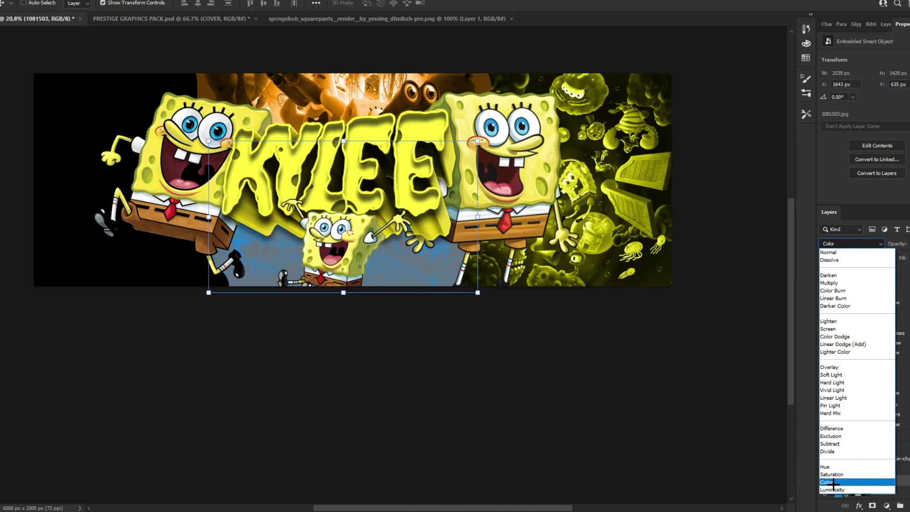
pyautogui.click(834, 489)
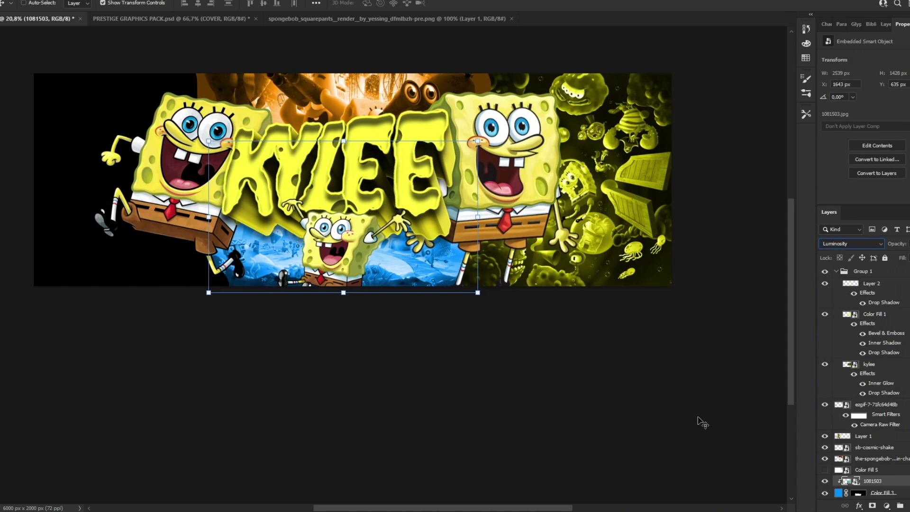
pyautogui.rightClick(891, 495)
pyautogui.click(806, 200)
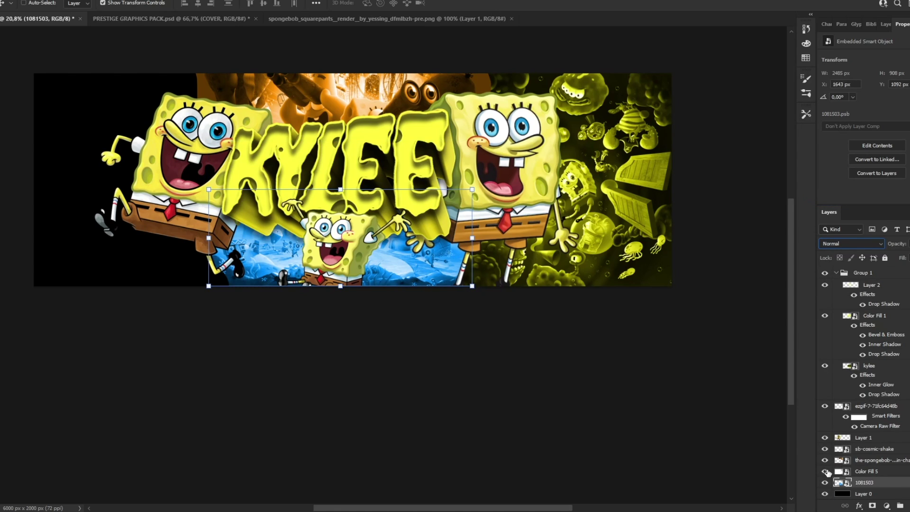
# Show the white Color Fill 5 layer and make it the active layer
pyautogui.click(825, 472)
pyautogui.click(867, 471)
# Try the 1074091 image clipped to the white fill on the banner's left side, and delete the image again
pyautogui.hotkey('alt', 'Tab')
pyautogui.moveTo(299, 222); pyautogui.dragTo(95, 197)
pyautogui.moveTo(335, 187); pyautogui.dragTo(190, 187)
pyautogui.click(468, 4)
pyautogui.rightClick(868, 471)
pyautogui.click(860, 243)
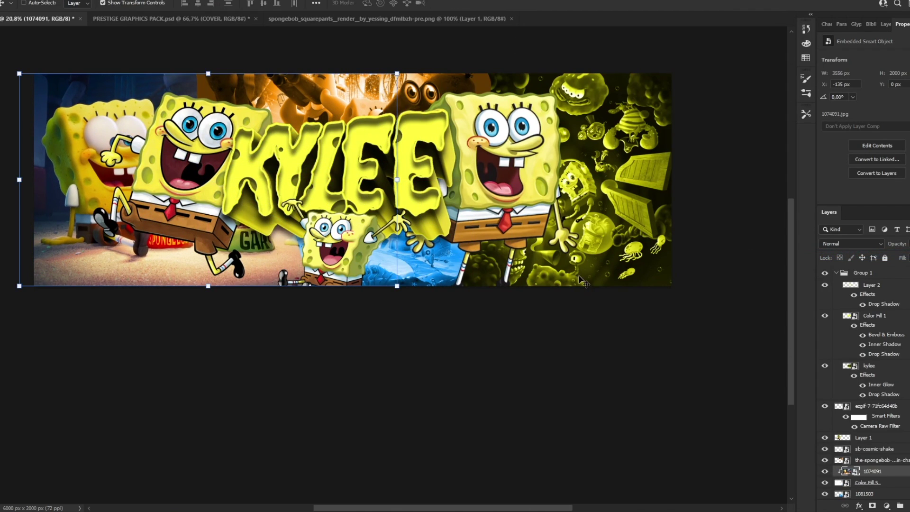
pyautogui.press('Delete')
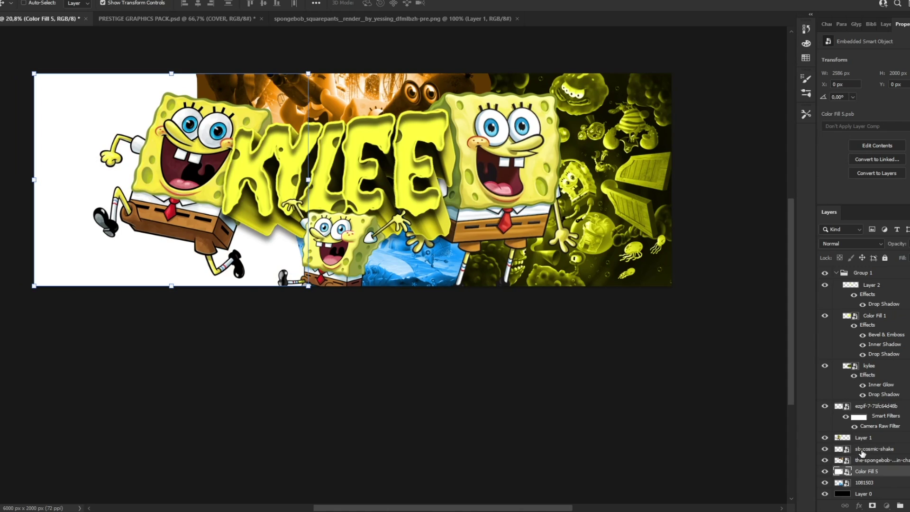
# Check which layers hold the background sections by selecting and toggling them, returning to the white Color Fill 5 layer
pyautogui.click(862, 450)
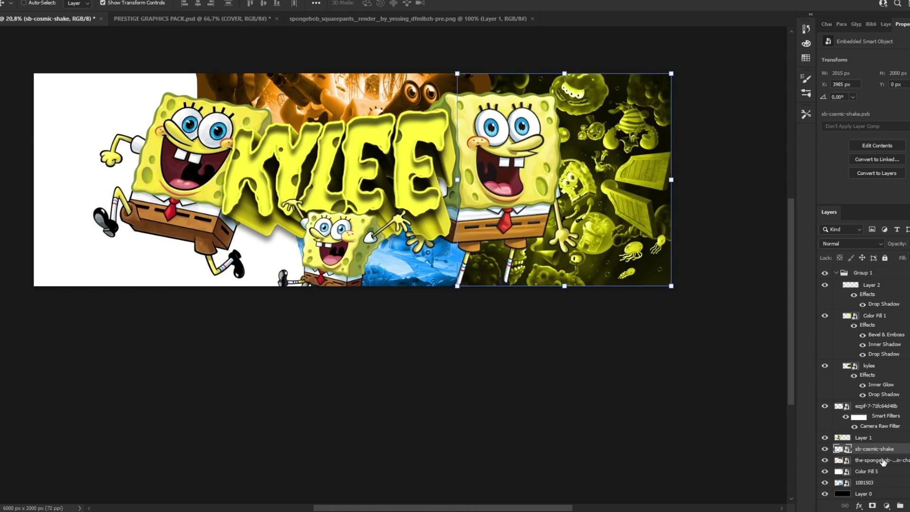
pyautogui.click(880, 461)
pyautogui.click(825, 460)
pyautogui.click(824, 460)
pyautogui.click(824, 471)
pyautogui.click(825, 471)
pyautogui.click(867, 472)
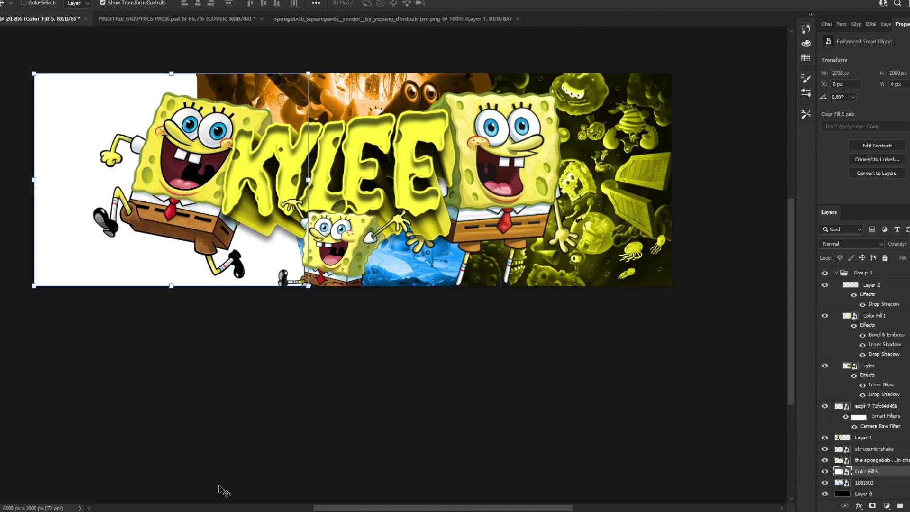
# Open the sb-cosmic-shake.jpg image from the file explorer as its own Photoshop document
pyautogui.press('super+e')
pyautogui.click(306, 245)
pyautogui.moveTo(306, 266)
pyautogui.mouseDown()
pyautogui.moveTo(315, 254)
pyautogui.moveTo(307, 252)
pyautogui.mouseUp()
pyautogui.click(310, 255)
pyautogui.moveTo(306, 234); pyautogui.dragTo(308, 234)
pyautogui.moveTo(306, 244); pyautogui.dragTo(303, 249)
pyautogui.moveTo(303, 286); pyautogui.dragTo(15, 17)
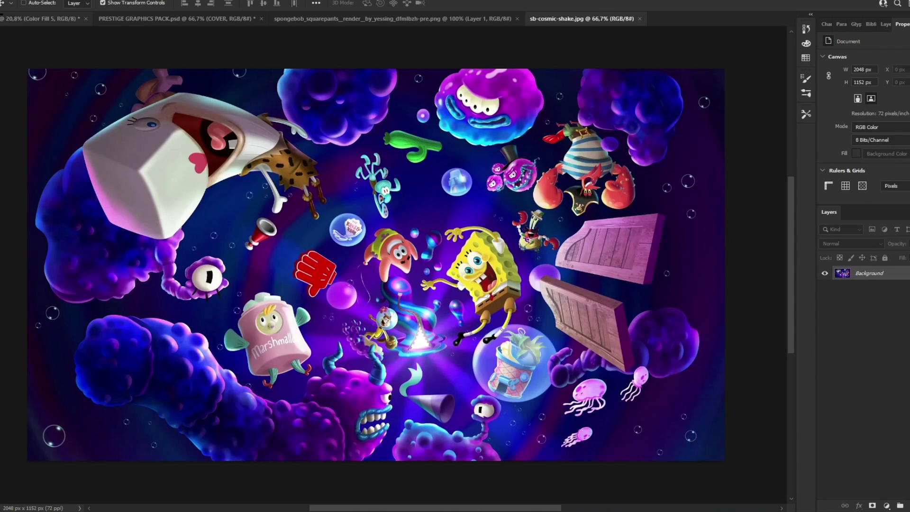
# Copy the sb-cosmic-shake picture into the banner above Color Fill 5 and clip it to the white fill
pyautogui.click(906, 273)
pyautogui.hotkey('ctrl', 'c')
pyautogui.hotkey('ctrl', 'v')
pyautogui.click(32, 20)
pyautogui.hotkey('ctrl', 'v')
pyautogui.rightClick(875, 484)
pyautogui.click(858, 239)
# Scale the clipped picture to 3555 x 2000 px and position it at X -134 px over the banner's left side
pyautogui.moveTo(348, 140); pyautogui.dragTo(177, 71)
pyautogui.moveTo(191, 127); pyautogui.dragTo(214, 127)
pyautogui.click(471, 3)
pyautogui.moveTo(305, 164); pyautogui.dragTo(320, 164)
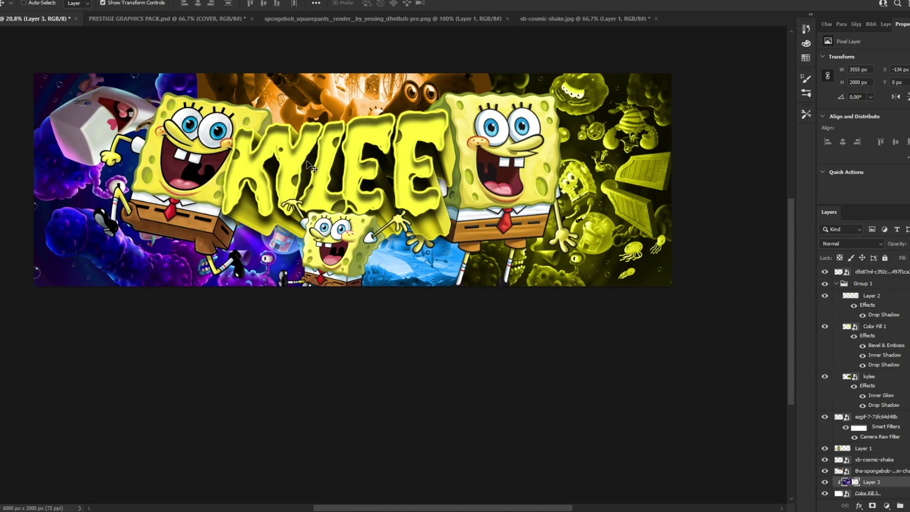
# Convert the clipped picture together with the Color Fill 5 layer into one smart object
pyautogui.scroll(-2, 896, 481)
pyautogui.keyDown('shift'); pyautogui.click(889, 473); pyautogui.keyUp('shift')
pyautogui.rightClick(888, 474)
pyautogui.click(843, 127)
# Colorize the left background section blue with Hue/Saturation, using hue 219 and saturation 92
pyautogui.hotkey('ctrl', 'u')
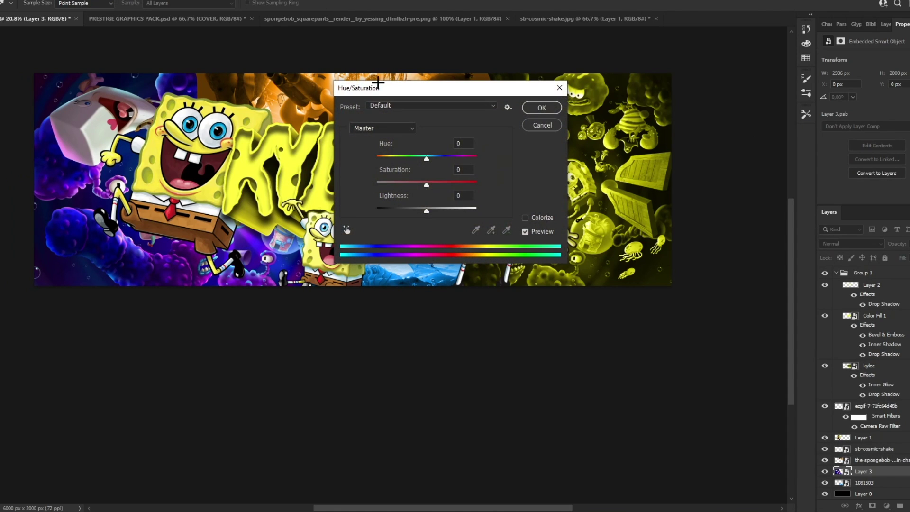
pyautogui.click(621, 231)
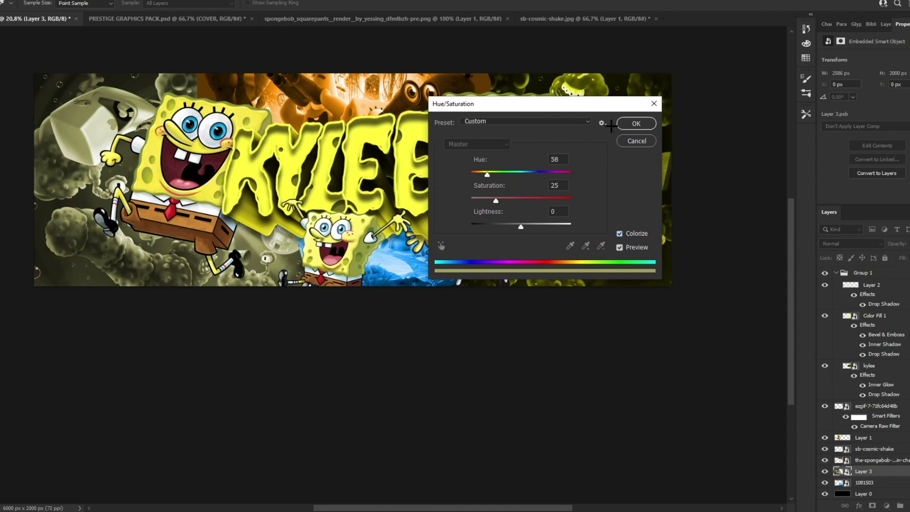
pyautogui.moveTo(552, 197); pyautogui.dragTo(565, 198)
pyautogui.moveTo(539, 106); pyautogui.dragTo(633, 108)
pyautogui.moveTo(583, 177); pyautogui.dragTo(626, 177)
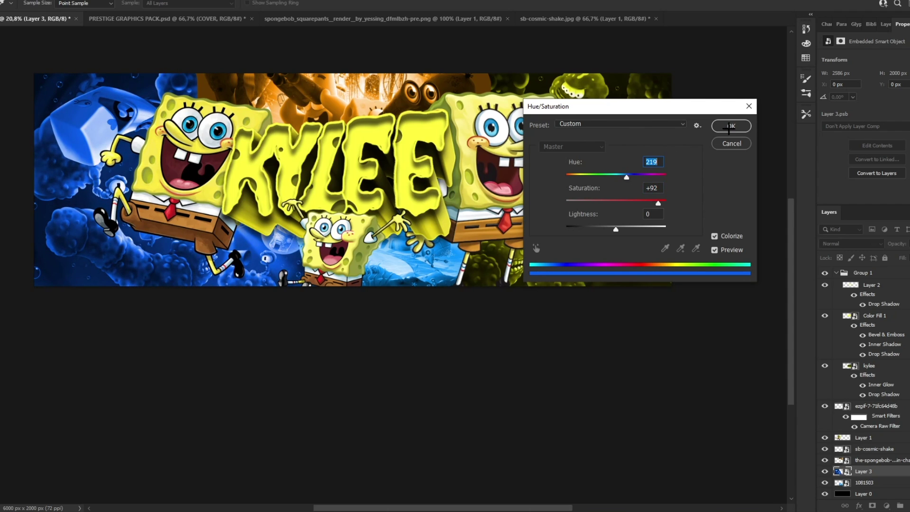
pyautogui.click(730, 128)
# Add an empty layer above sb-cosmic-shake and set the brush color to bright yellow fff400
pyautogui.click(2, 250)
pyautogui.moveTo(95, 107); pyautogui.dragTo(351, 152)
pyautogui.click(887, 452)
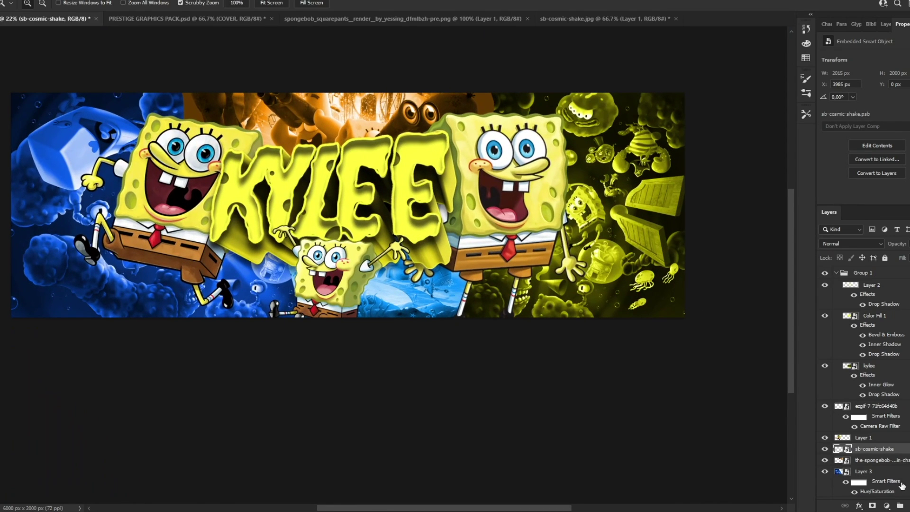
pyautogui.hotkey('ctrl', 'alt', 'shift', 'n')
pyautogui.press('b')
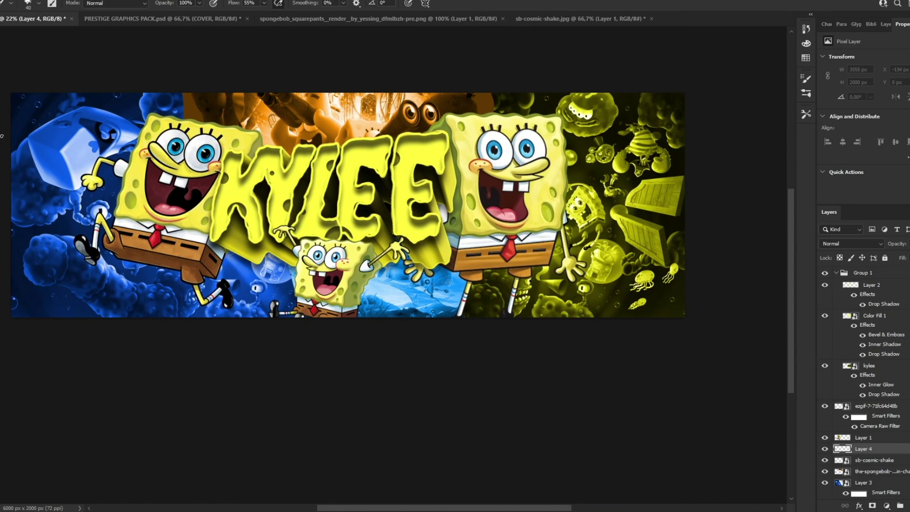
pyautogui.keyDown('alt'); pyautogui.click(610, 269); pyautogui.keyUp('alt')
pyautogui.moveTo(774, 350); pyautogui.dragTo(775, 314)
pyautogui.click(858, 308)
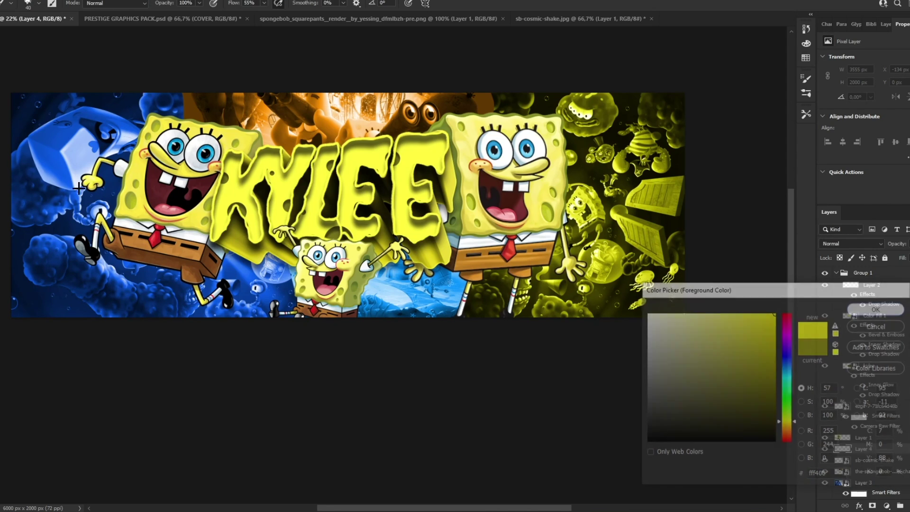
# Choose a large soft brush and paint yellow glows behind the right SpongeBob and the KYLEE lettering
pyautogui.moveTo(471, 242); pyautogui.dragTo(499, 241)
pyautogui.rightClick(568, 246)
pyautogui.scroll(4, 633, 382)
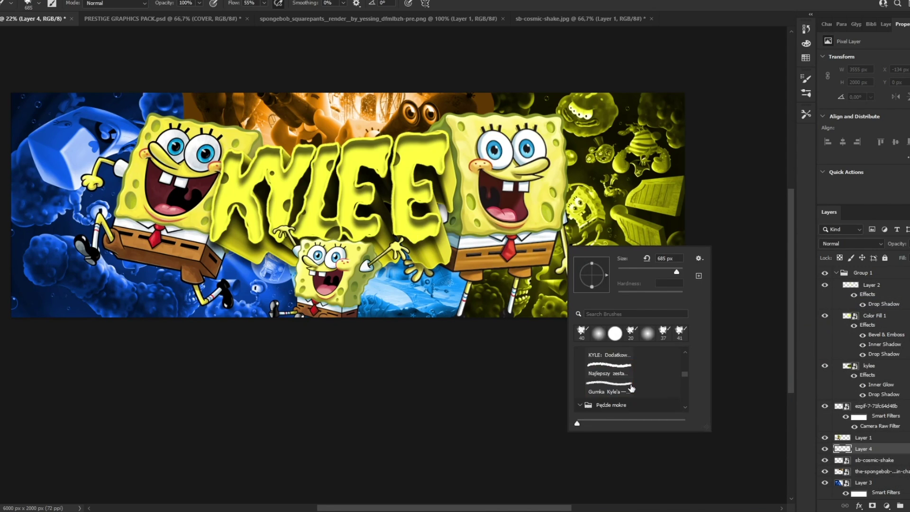
pyautogui.click(615, 385)
pyautogui.press('Return')
pyautogui.moveTo(544, 208)
pyautogui.mouseDown()
pyautogui.moveTo(557, 208)
pyautogui.moveTo(527, 208)
pyautogui.mouseUp()
pyautogui.click(546, 198)
pyautogui.click(545, 163)
pyautogui.click(540, 236)
pyautogui.moveTo(526, 173)
pyautogui.mouseDown()
pyautogui.moveTo(518, 278)
pyautogui.moveTo(515, 144)
pyautogui.moveTo(310, 172)
pyautogui.moveTo(232, 158)
pyautogui.moveTo(242, 209)
pyautogui.mouseUp()
# Sample a light blue from the banner and paint a soft glow behind the left SpongeBob and along the lower background
pyautogui.keyDown('alt'); pyautogui.click(287, 276); pyautogui.keyUp('alt')
pyautogui.moveTo(147, 239); pyautogui.dragTo(156, 240)
pyautogui.moveTo(123, 211); pyautogui.dragTo(141, 133)
pyautogui.hotkey('ctrl', 'z')
pyautogui.keyDown('alt'); pyautogui.click(81, 167); pyautogui.keyUp('alt')
pyautogui.moveTo(124, 214); pyautogui.dragTo(138, 131)
pyautogui.moveTo(158, 225)
pyautogui.mouseDown()
pyautogui.moveTo(300, 311)
pyautogui.moveTo(346, 284)
pyautogui.moveTo(456, 268)
pyautogui.moveTo(409, 237)
pyautogui.mouseUp()
pyautogui.press('z')
pyautogui.moveTo(355, 174); pyautogui.dragTo(451, 173)
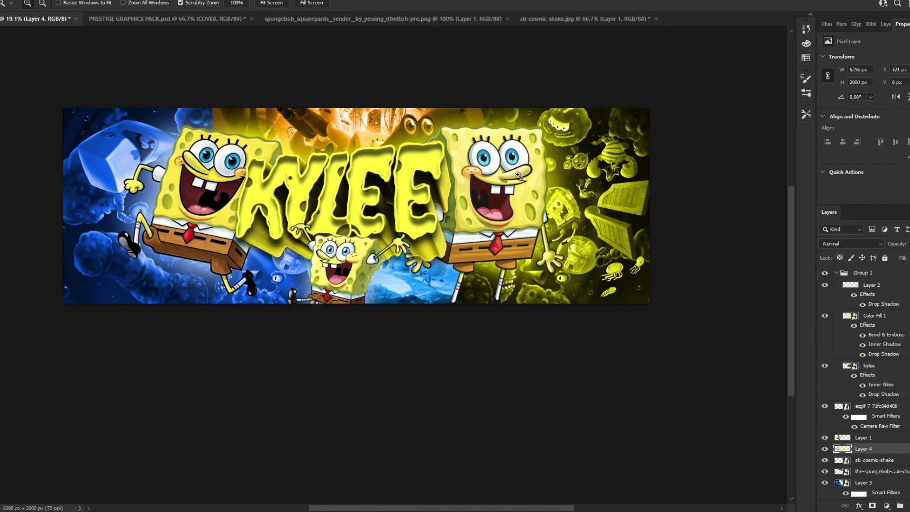
# Add a Hue/Saturation adjustment clipped to the right SpongeBob layer and colorize it orange-yellow
pyautogui.moveTo(564, 154); pyautogui.dragTo(616, 154)
pyautogui.press('v')
pyautogui.scroll(1, 902, 433)
pyautogui.click(835, 419)
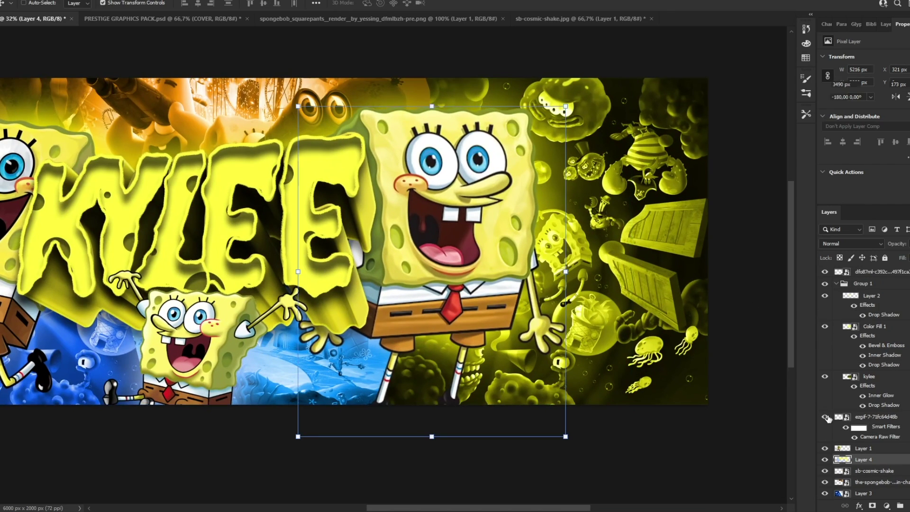
pyautogui.click(835, 419)
pyautogui.click(886, 506)
pyautogui.click(884, 407)
pyautogui.rightClick(894, 417)
pyautogui.click(786, 276)
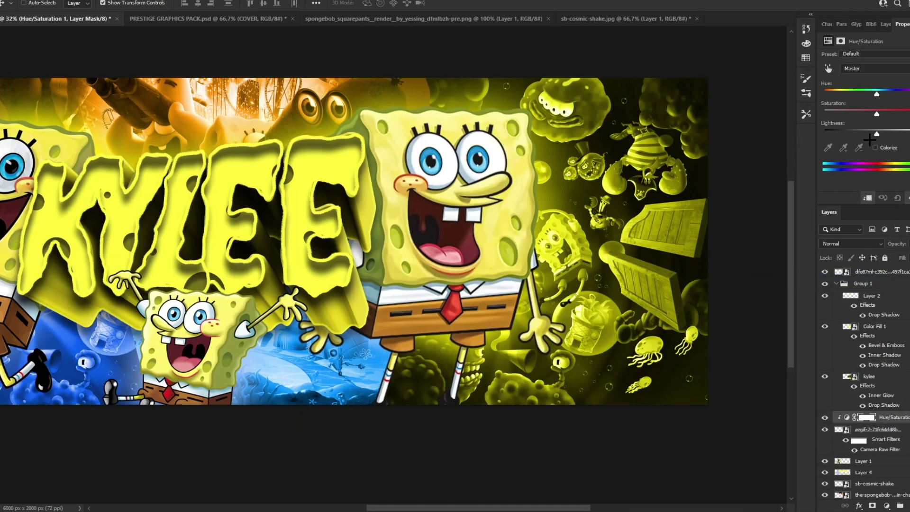
pyautogui.click(878, 148)
pyautogui.moveTo(827, 93); pyautogui.dragTo(838, 94)
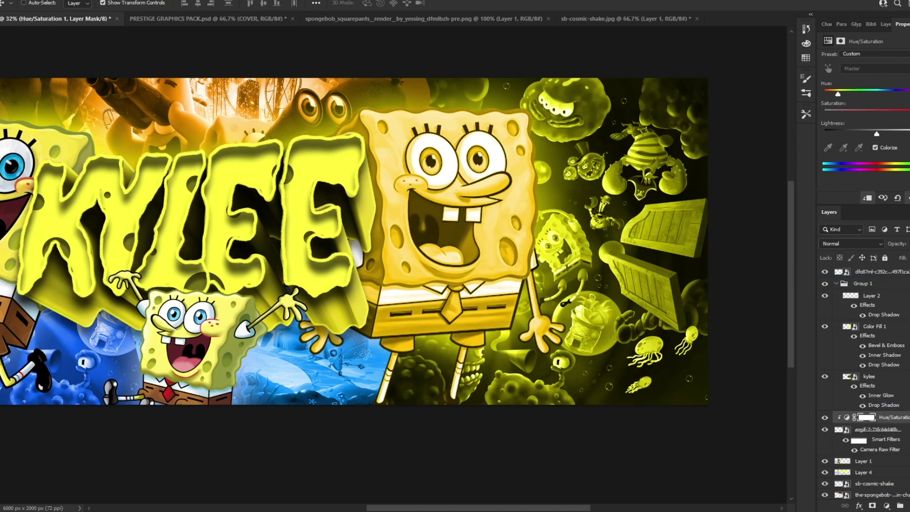
# Invert the adjustment's mask and paint the orange tint back along the right SpongeBob's edges and shorts
pyautogui.hotkey('ctrl', 'i')
pyautogui.press('b')
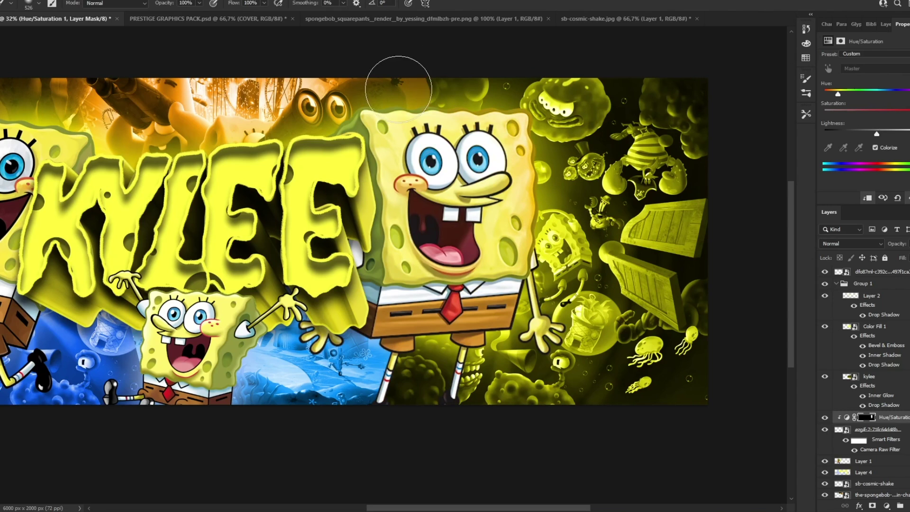
pyautogui.keyDown('alt'); pyautogui.rightClick(358, 196); pyautogui.keyUp('alt')
pyautogui.moveTo(437, 345); pyautogui.dragTo(508, 348)
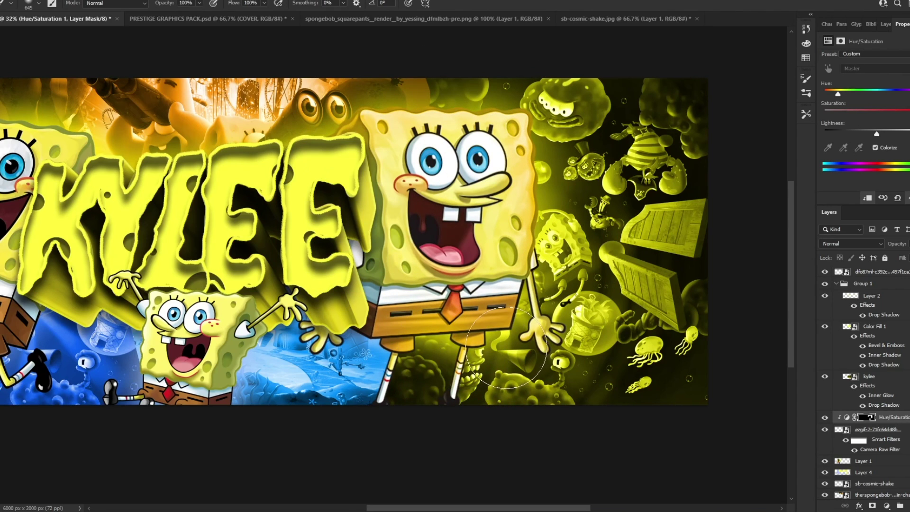
# Add a Hue/Saturation adjustment clipped to the small centre SpongeBob layer and colorize it blue
pyautogui.moveTo(425, 504); pyautogui.dragTo(388, 504)
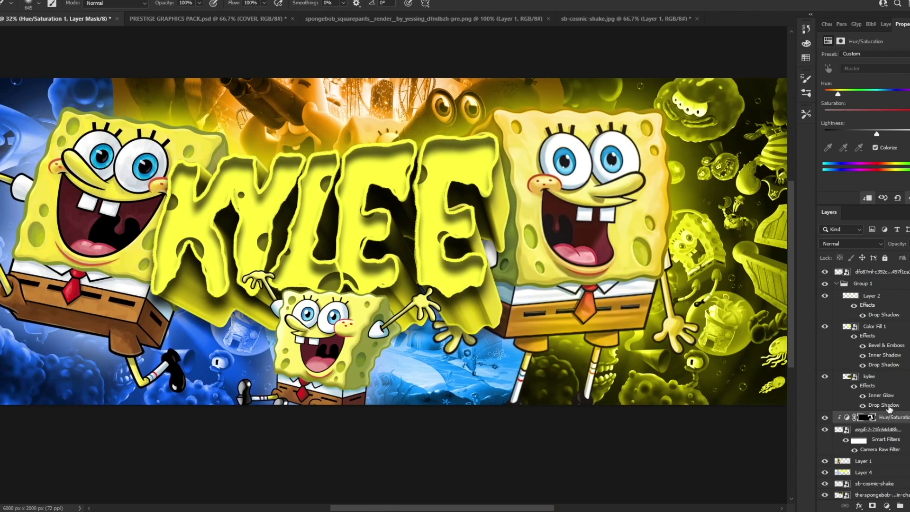
pyautogui.click(882, 377)
pyautogui.click(824, 271)
pyautogui.click(824, 271)
pyautogui.click(872, 271)
pyautogui.click(887, 505)
pyautogui.click(890, 404)
pyautogui.rightClick(887, 272)
pyautogui.click(801, 278)
pyautogui.click(876, 147)
pyautogui.moveTo(877, 94); pyautogui.dragTo(887, 93)
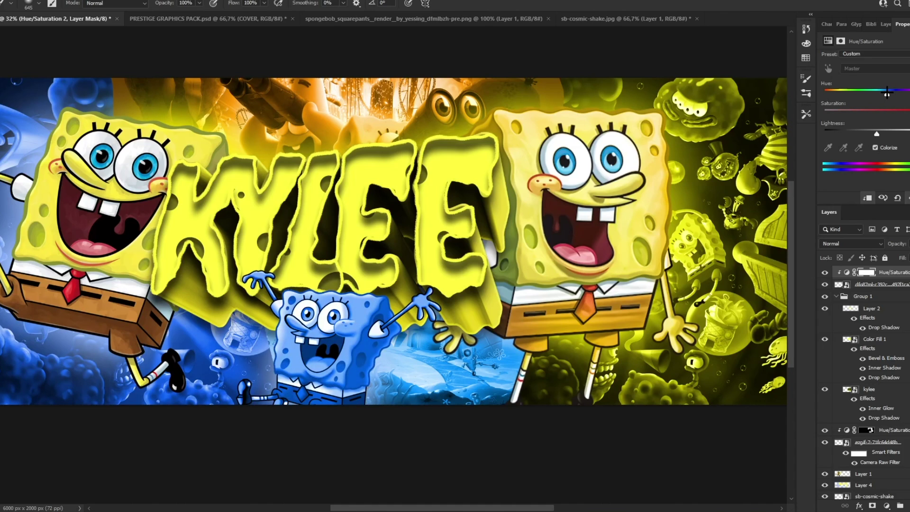
# Invert the blue adjustment's mask and paint the tint onto the small SpongeBob's outer edges
pyautogui.hotkey('ctrl', 'i')
pyautogui.moveTo(399, 380); pyautogui.dragTo(413, 377)
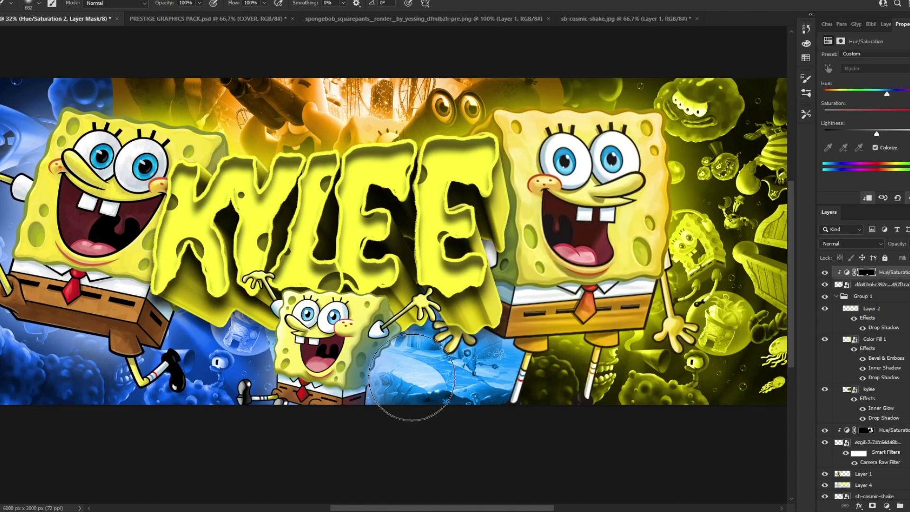
pyautogui.moveTo(246, 351); pyautogui.dragTo(235, 356)
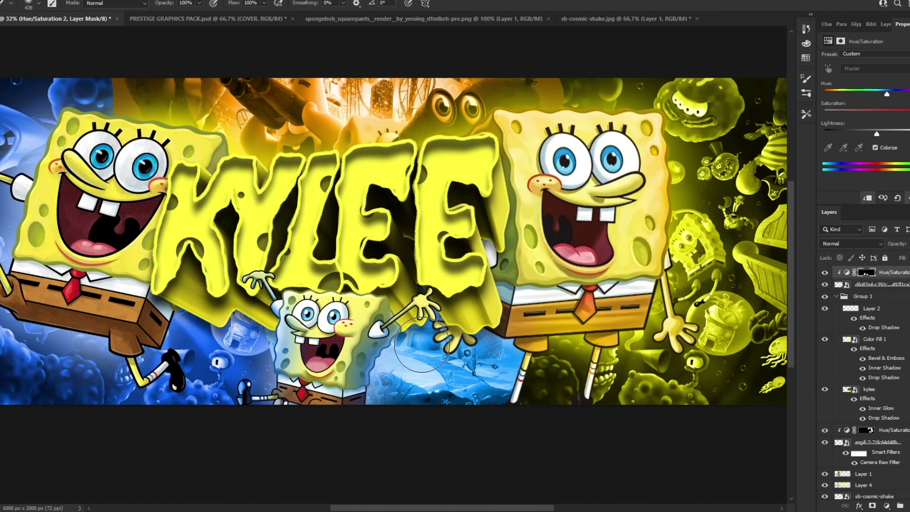
# Add a Hue/Saturation adjustment clipped to Layer 1 and colorize the left SpongeBob blue
pyautogui.press('z')
pyautogui.moveTo(365, 193)
pyautogui.mouseDown()
pyautogui.moveTo(325, 195)
pyautogui.moveTo(361, 210)
pyautogui.mouseUp()
pyautogui.moveTo(159, 153); pyautogui.dragTo(204, 153)
pyautogui.press('v')
pyautogui.scroll(-1, 868, 406)
pyautogui.click(872, 434)
pyautogui.click(871, 463)
pyautogui.click(887, 506)
pyautogui.click(883, 407)
pyautogui.rightClick(891, 461)
pyautogui.click(782, 278)
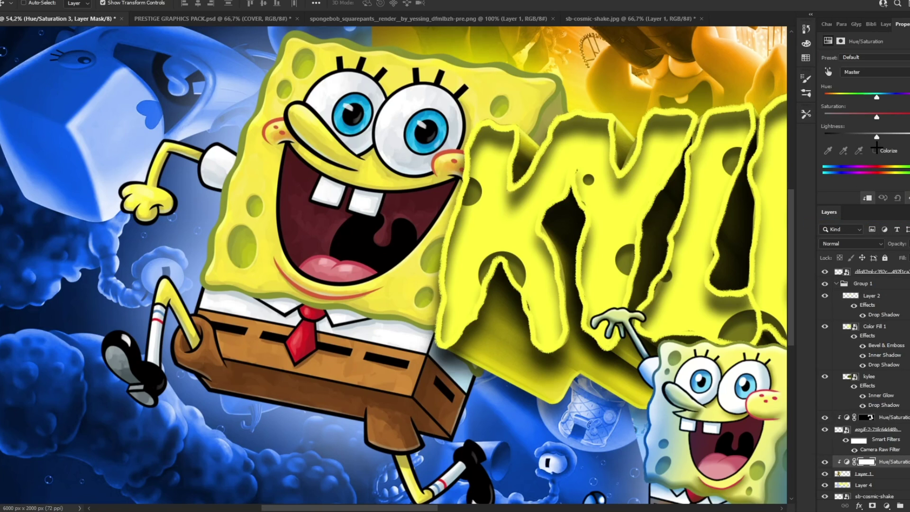
pyautogui.click(876, 150)
pyautogui.moveTo(877, 97); pyautogui.dragTo(889, 96)
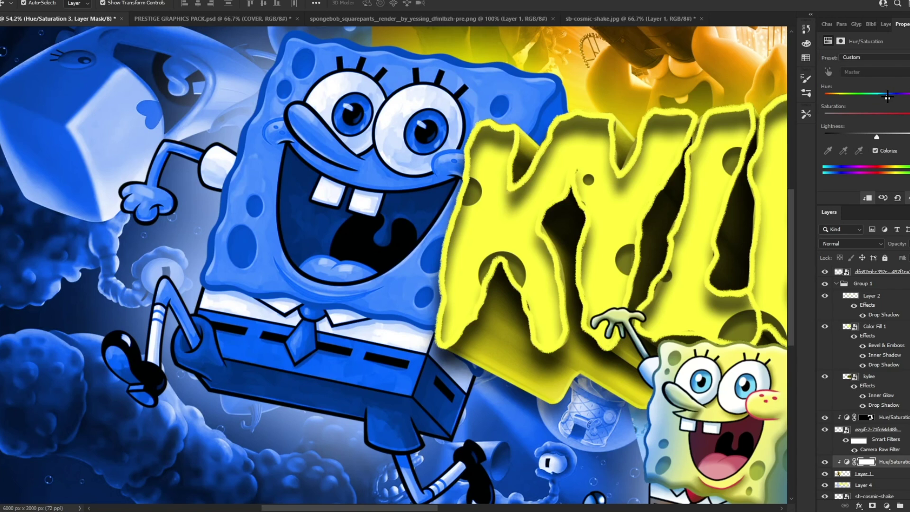
# Invert the adjustment's mask and paint the blue tint onto the left SpongeBob's arm, legs, shorts and outer edges
pyautogui.hotkey('ctrl', 'i')
pyautogui.press('z')
pyautogui.moveTo(266, 201); pyautogui.dragTo(299, 223)
pyautogui.press('b')
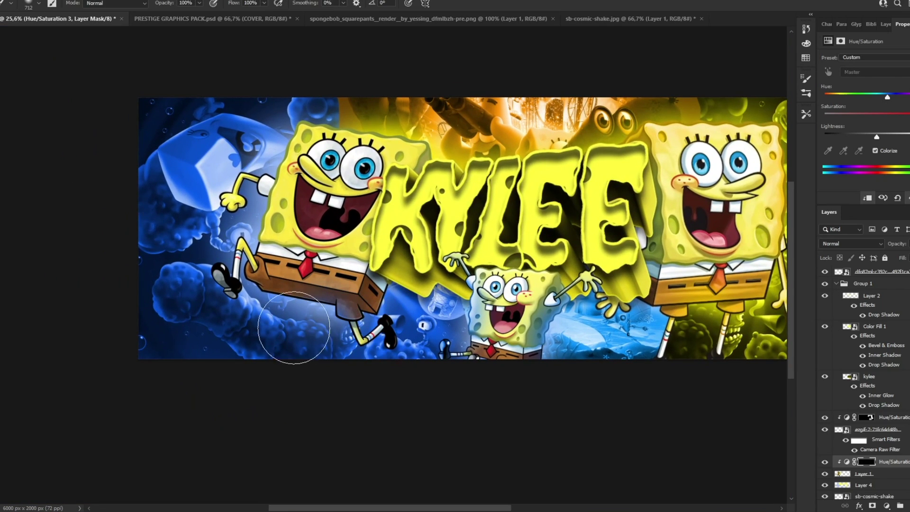
pyautogui.moveTo(241, 230); pyautogui.dragTo(223, 197)
pyautogui.keyDown('alt'); pyautogui.rightClick(227, 142); pyautogui.keyUp('alt')
pyautogui.moveTo(241, 140); pyautogui.dragTo(285, 109)
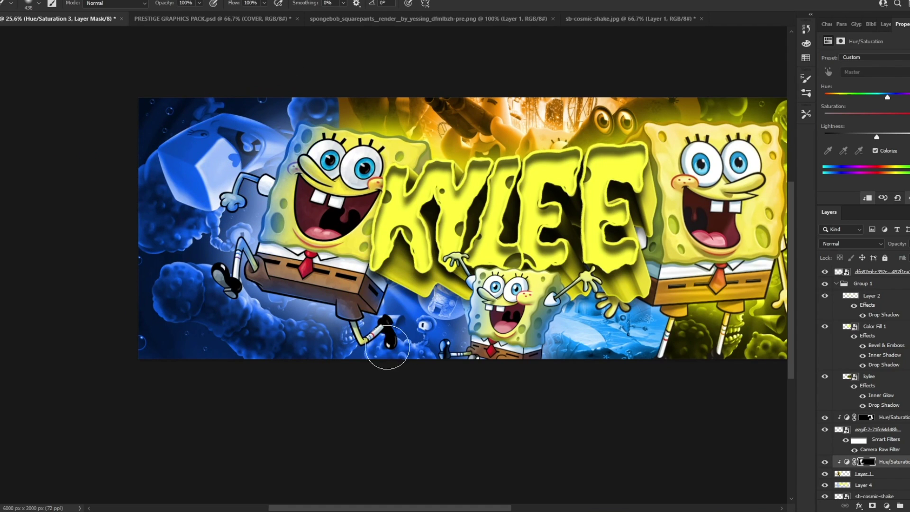
pyautogui.moveTo(278, 305); pyautogui.dragTo(294, 309)
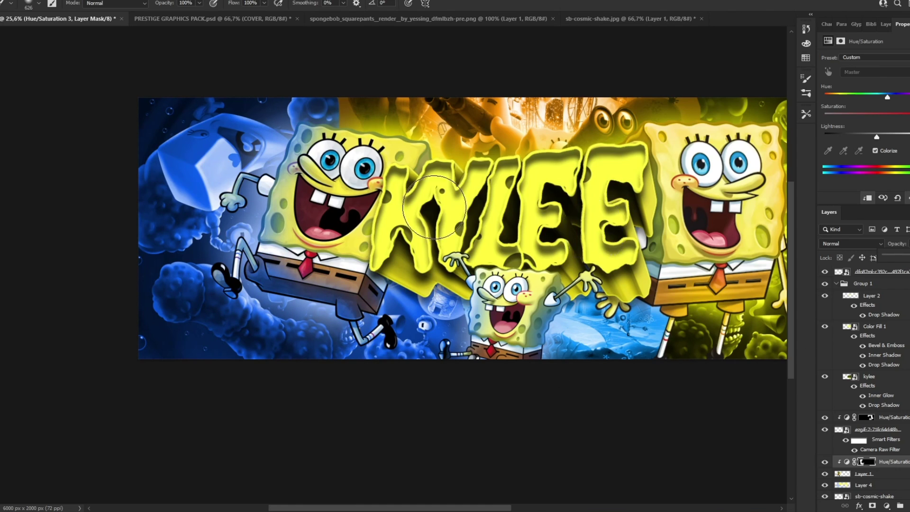
# Review the whole banner and close the SpongeBob render and sb-cosmic-shake source documents
pyautogui.press('z')
pyautogui.moveTo(411, 152); pyautogui.dragTo(437, 145)
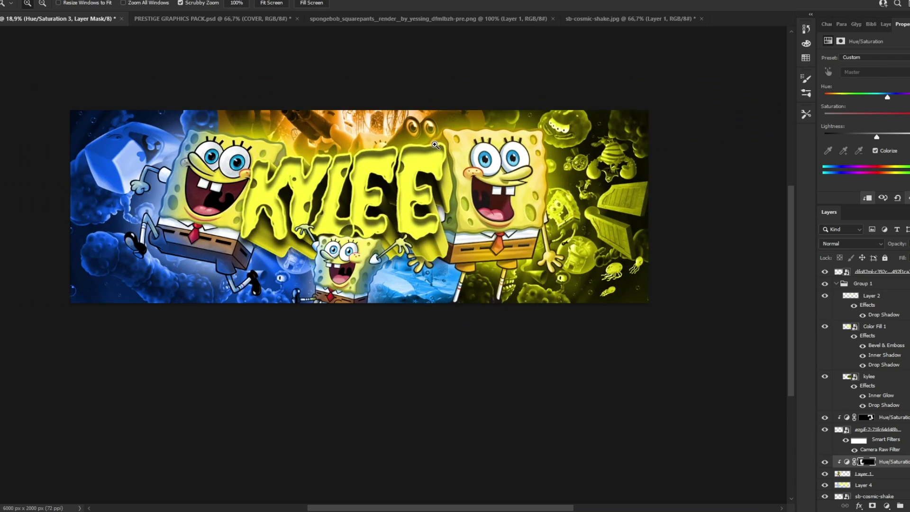
pyautogui.moveTo(277, 138); pyautogui.dragTo(275, 133)
pyautogui.moveTo(363, 163); pyautogui.dragTo(316, 164)
pyautogui.moveTo(368, 188); pyautogui.dragTo(395, 185)
pyautogui.press('v')
pyautogui.click(549, 18)
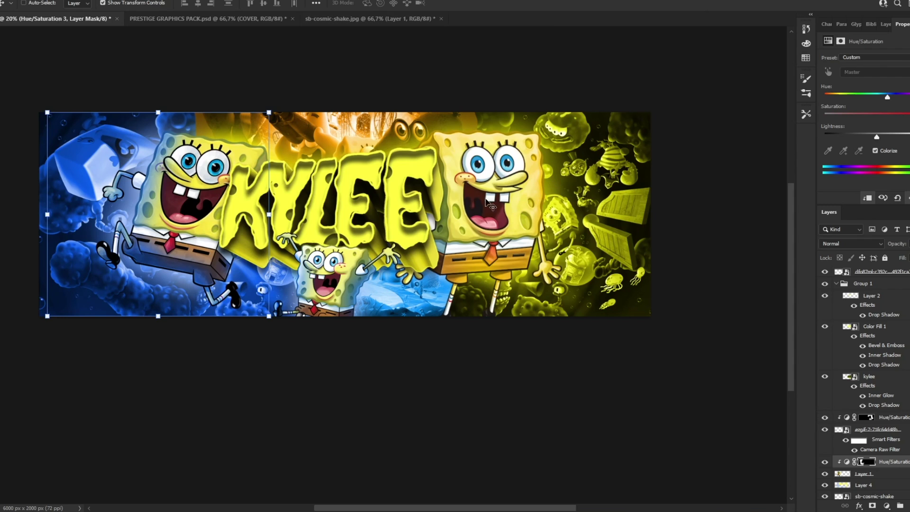
pyautogui.click(441, 18)
pyautogui.click(447, 179)
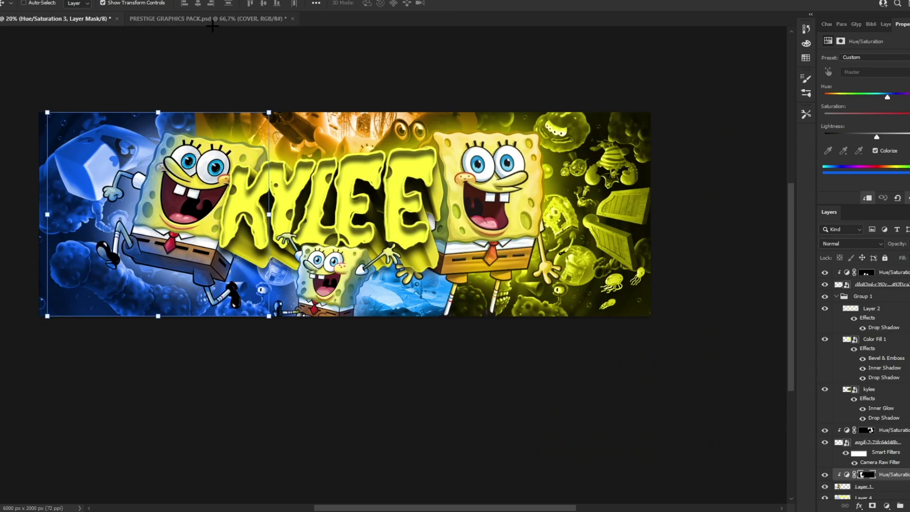
# In PRESTIGE GRAPHICS PACK, hide the 3D text artwork, expand the GLOWS & EFFECTS group and show the purple lightning layer
pyautogui.click(209, 19)
pyautogui.scroll(-4, 835, 456)
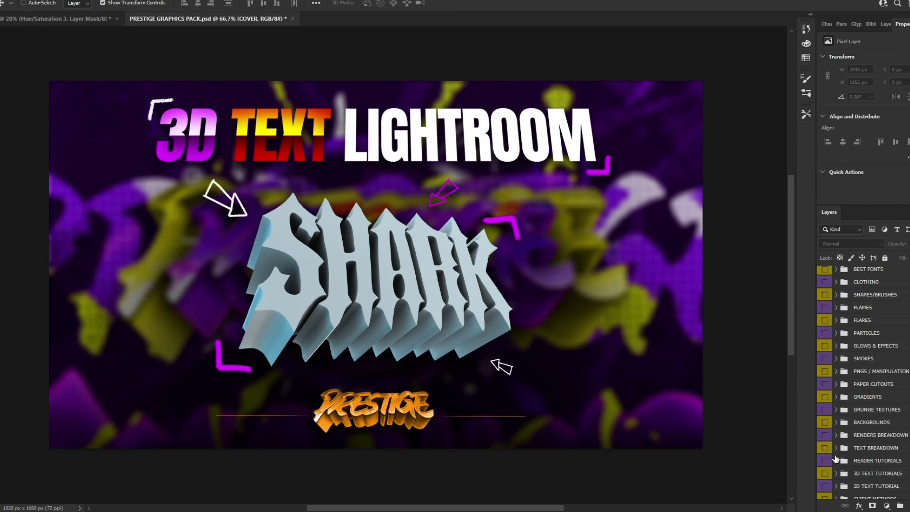
pyautogui.click(825, 440)
pyautogui.scroll(4, 830, 436)
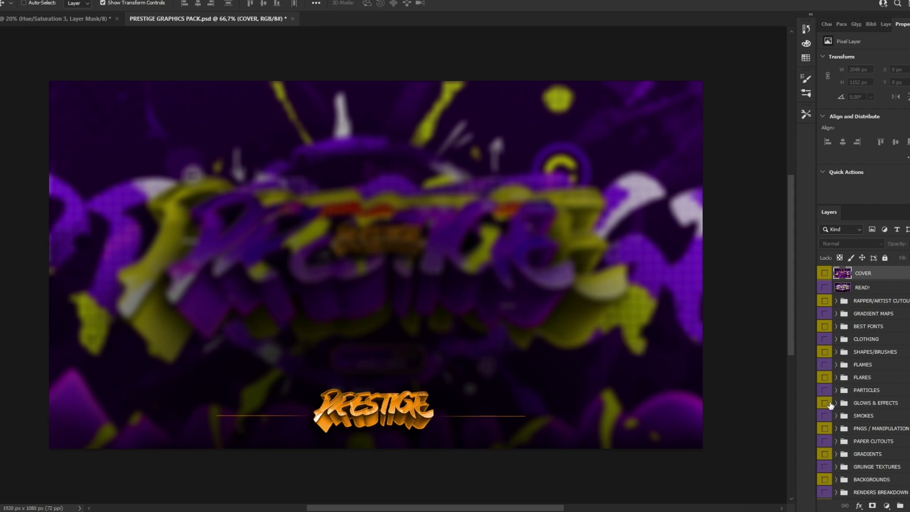
pyautogui.click(836, 403)
pyautogui.scroll(-5, 825, 436)
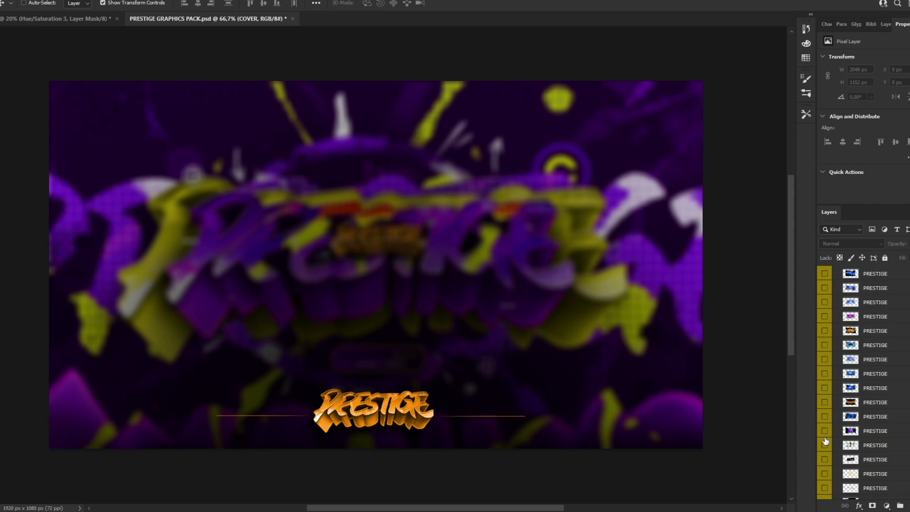
pyautogui.scroll(-3, 826, 441)
pyautogui.click(825, 388)
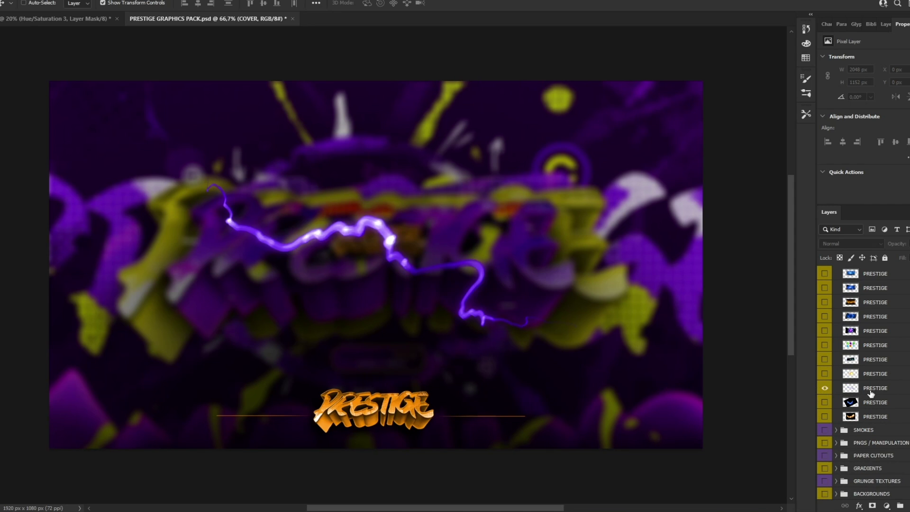
# Copy the purple lightning layer into the banner above Layer 4 and place it at X 4128 px, Y 874 px
pyautogui.click(849, 388)
pyautogui.click(55, 19)
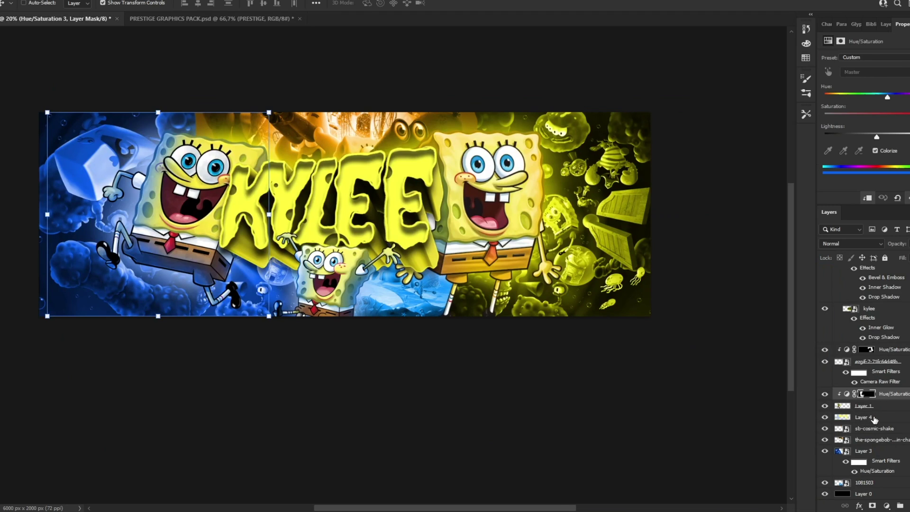
pyautogui.moveTo(875, 419); pyautogui.dragTo(875, 417)
pyautogui.moveTo(406, 215); pyautogui.dragTo(582, 226)
pyautogui.hotkey('ctrl', 'u')
pyautogui.click(385, 124)
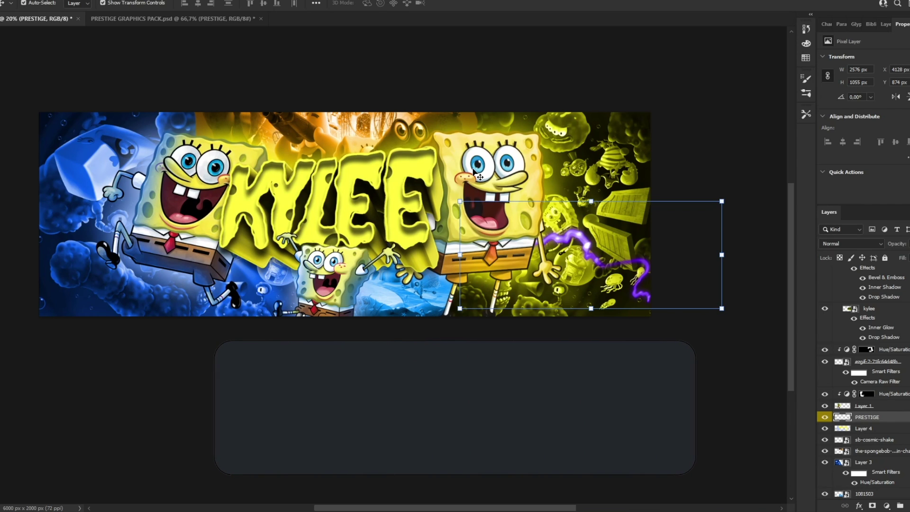
# Colorize the pasted lightning layer orange with hue 33 and saturation 100
pyautogui.hotkey('ctrl', 'u')
pyautogui.click(350, 252)
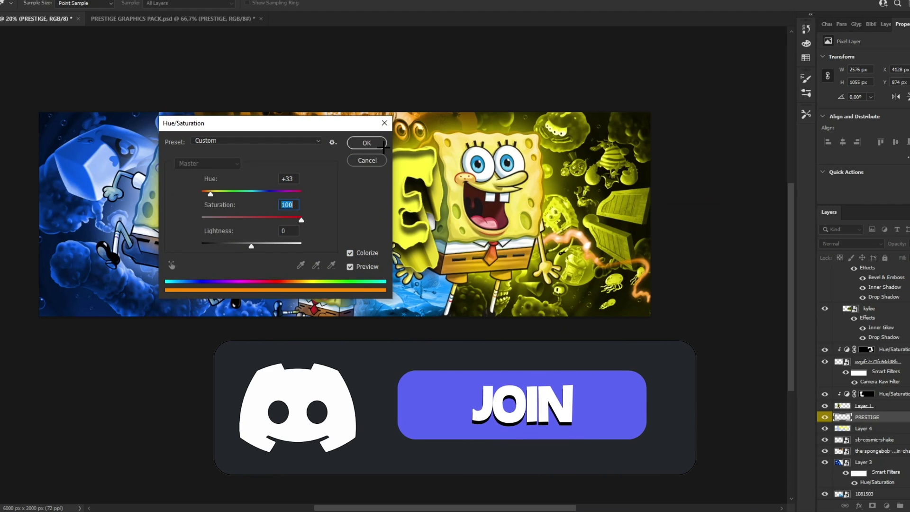
pyautogui.press('Return')
# Duplicate the orange lightning twice: one copy beside the lettering's upper end, one resized to 2682 × 691 px at X -478 px, Y 960 px
pyautogui.hotkey('ctrl', 'j')
pyautogui.moveTo(576, 237); pyautogui.dragTo(401, 152)
pyautogui.moveTo(420, 163); pyautogui.dragTo(460, 142)
pyautogui.moveTo(460, 142); pyautogui.dragTo(185, 211)
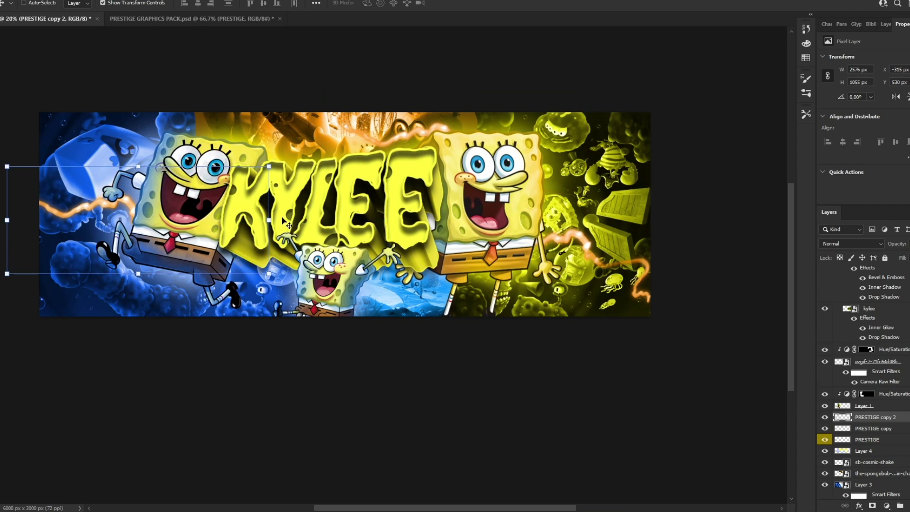
pyautogui.moveTo(284, 220); pyautogui.dragTo(265, 146)
pyautogui.moveTo(219, 192); pyautogui.dragTo(209, 213)
pyautogui.click(467, 3)
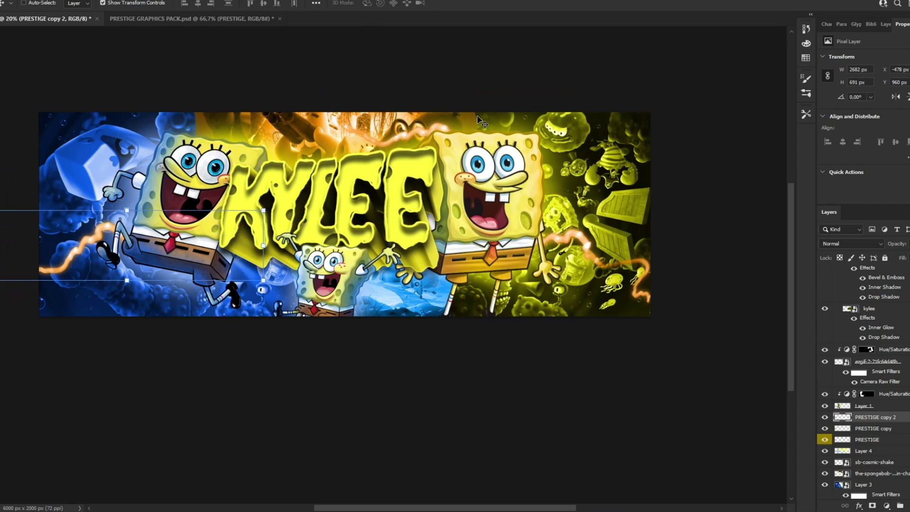
# Colorize the lightning copy on the banner's left side blue
pyautogui.hotkey('ctrl', 'u')
pyautogui.click(351, 253)
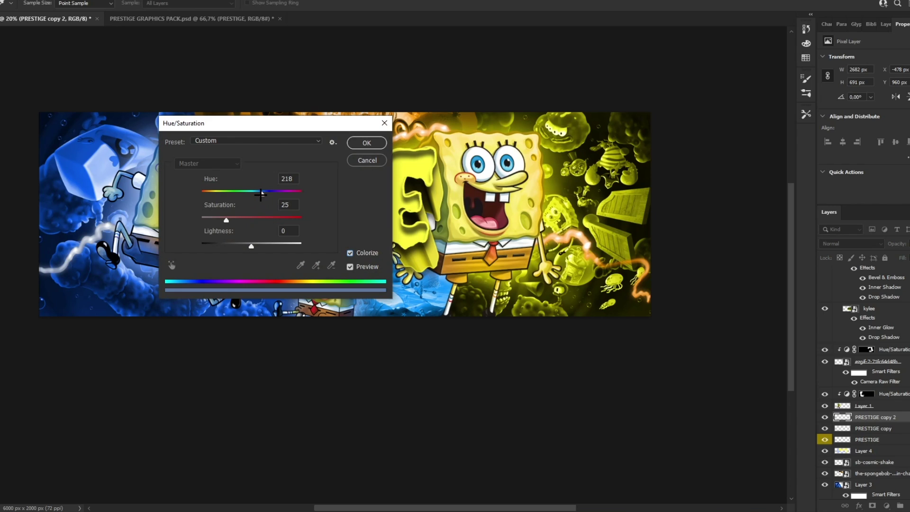
pyautogui.click(368, 143)
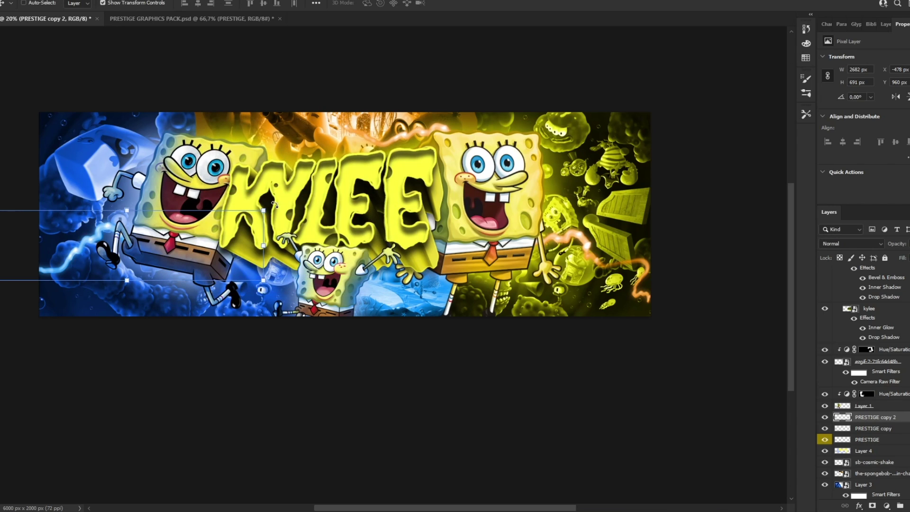
# Duplicate the blue lightning and transform the copy near the banner's bottom edge, behind the characters
pyautogui.hotkey('ctrl', 'j')
pyautogui.moveTo(214, 248); pyautogui.dragTo(418, 311)
pyautogui.moveTo(418, 312); pyautogui.dragTo(479, 272)
pyautogui.moveTo(429, 286); pyautogui.dragTo(403, 285)
pyautogui.click(471, 4)
# Add another blue lightning copy above the Hue/Saturation 2 adjustment, enlarged to 3796 × 1976 px at X -519 px, Y 909 px
pyautogui.scroll(3, 863, 332)
pyautogui.click(855, 273)
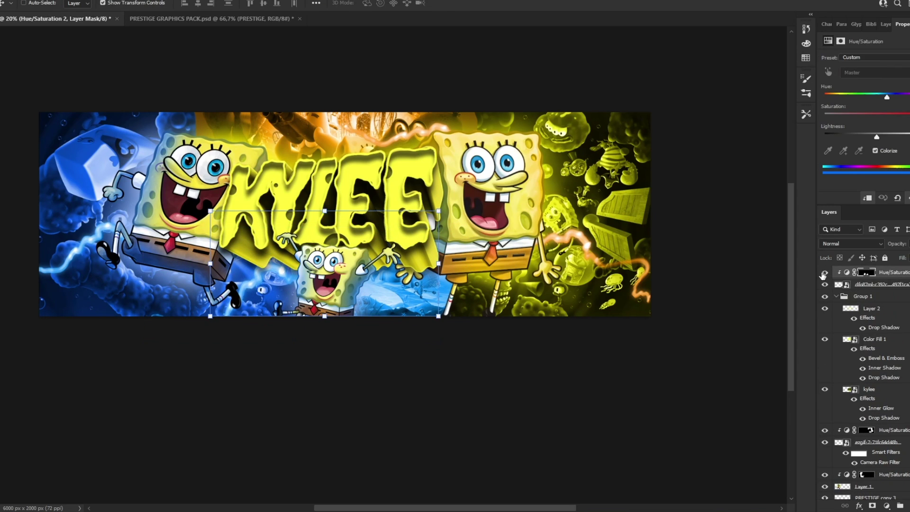
pyautogui.hotkey('ctrl', 'v')
pyautogui.moveTo(491, 213)
pyautogui.mouseDown()
pyautogui.moveTo(602, 213)
pyautogui.moveTo(398, 284)
pyautogui.moveTo(440, 252)
pyautogui.mouseUp()
pyautogui.moveTo(371, 277)
pyautogui.mouseDown()
pyautogui.moveTo(326, 301)
pyautogui.moveTo(326, 284)
pyautogui.mouseUp()
pyautogui.click(471, 4)
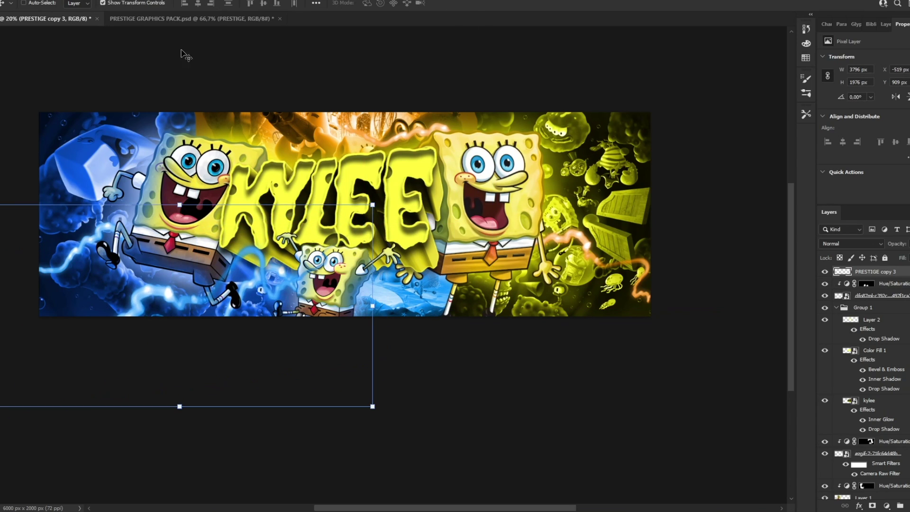
# Apply a Gaussian Blur with a 7.8 px radius to the large foreground blue lightning
pyautogui.click(108, 0)
pyautogui.moveTo(162, 122)
pyautogui.click(264, 166)
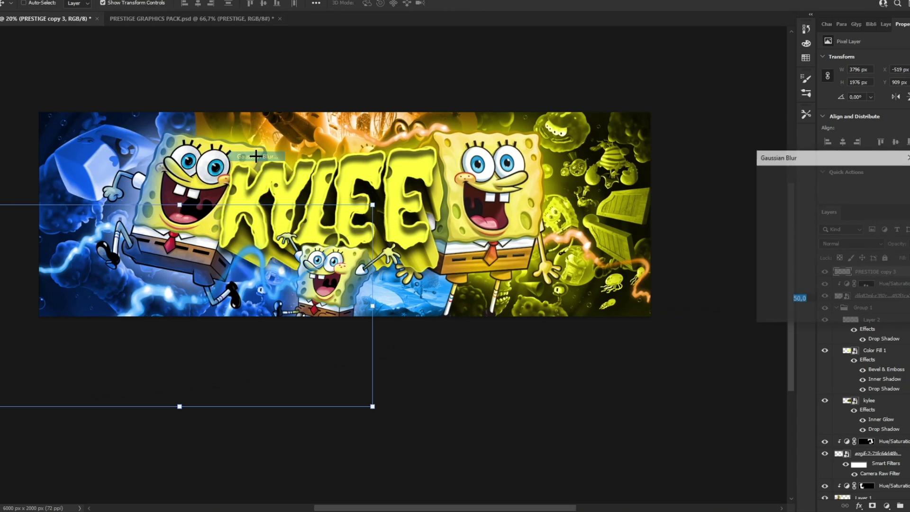
pyautogui.moveTo(799, 313); pyautogui.dragTo(789, 313)
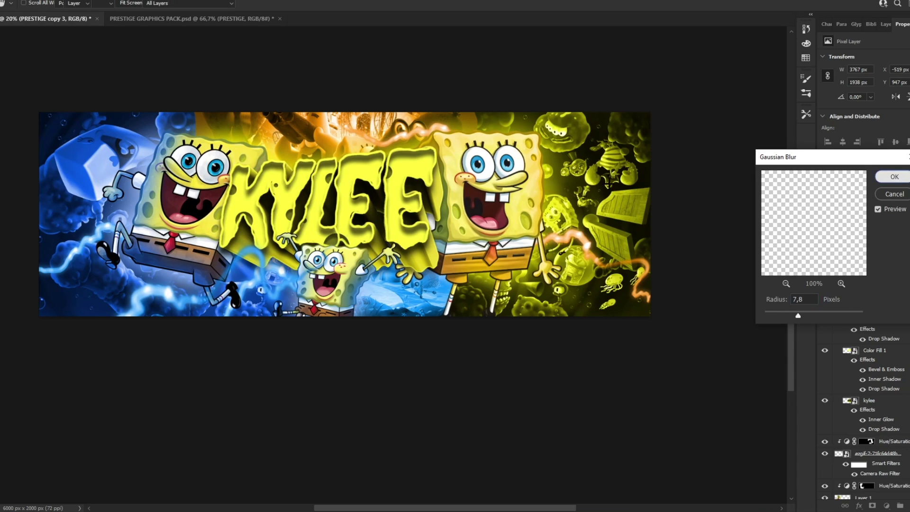
pyautogui.click(895, 176)
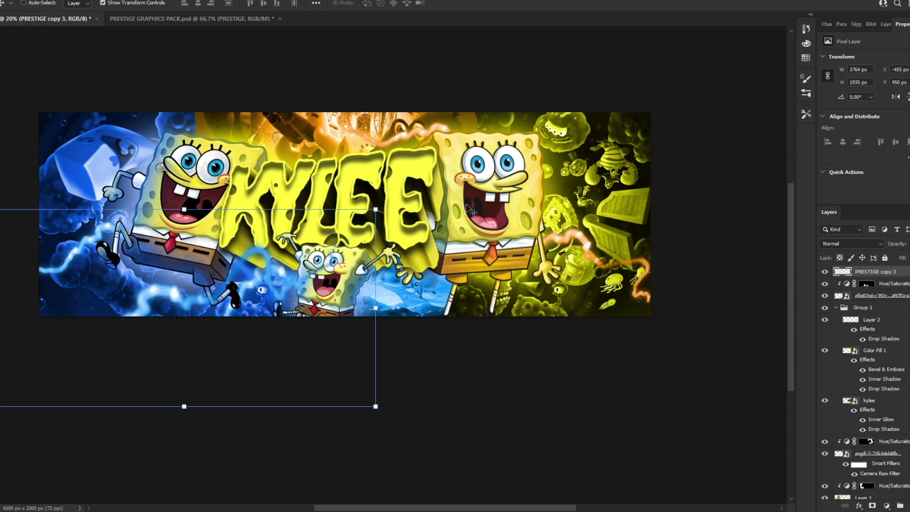
# Switch to PRESTIGE GRAPHICS PACK and show and select the fireball layer for erasing
pyautogui.click(164, 18)
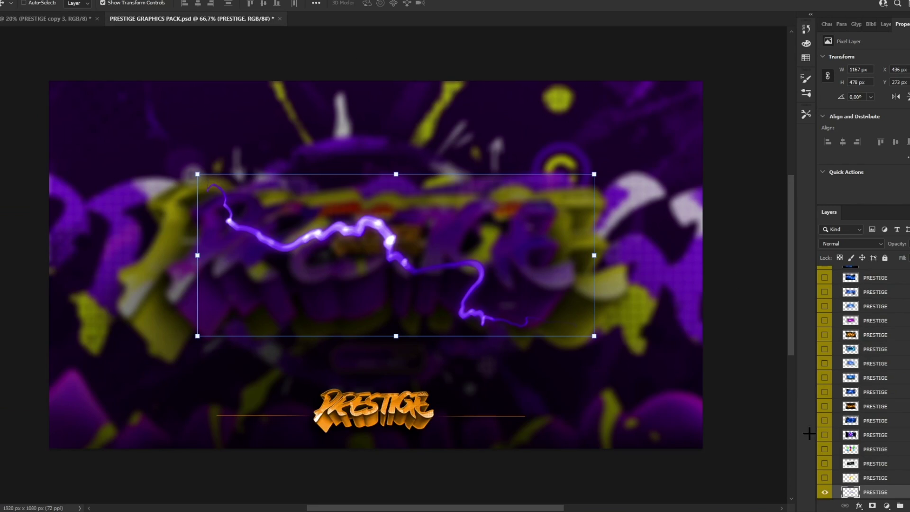
pyautogui.click(825, 478)
pyautogui.click(878, 480)
pyautogui.press('e')
pyautogui.moveTo(342, 269); pyautogui.dragTo(403, 314)
pyautogui.hotkey('ctrl', 'z')
pyautogui.click(305, 284)
pyautogui.hotkey('ctrl', 'z')
# Set the eraser hardness to 100% and erase the small fireball from the layer
pyautogui.rightClick(346, 268)
pyautogui.click(462, 316)
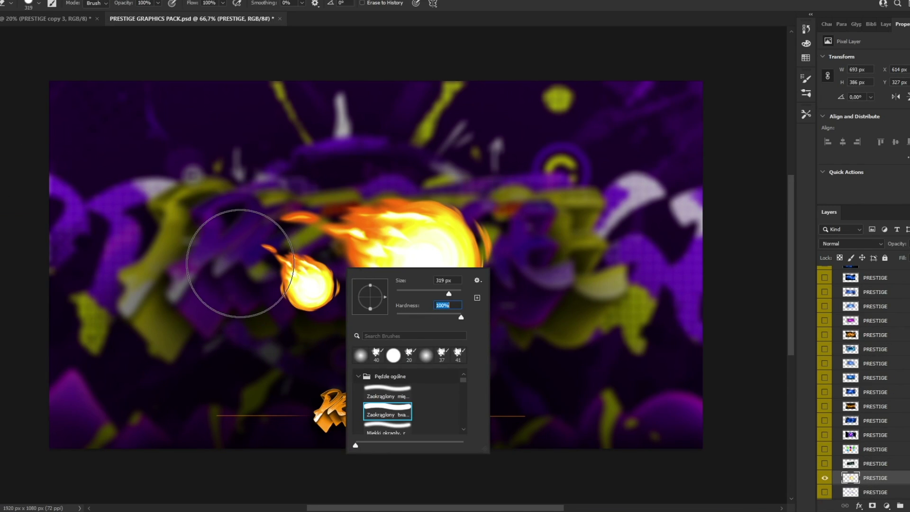
pyautogui.press('Return')
pyautogui.keyDown('alt'); pyautogui.rightClick(307, 294); pyautogui.keyUp('alt')
pyautogui.moveTo(307, 294)
pyautogui.mouseDown()
pyautogui.moveTo(267, 260)
pyautogui.moveTo(205, 242)
pyautogui.mouseUp()
# Copy the fireball layer into the banner below Layer 1, scaled to 312.13%, rotated 2.46° and placed behind the end of the KYLEE lettering
pyautogui.press('v')
pyautogui.click(29, 19)
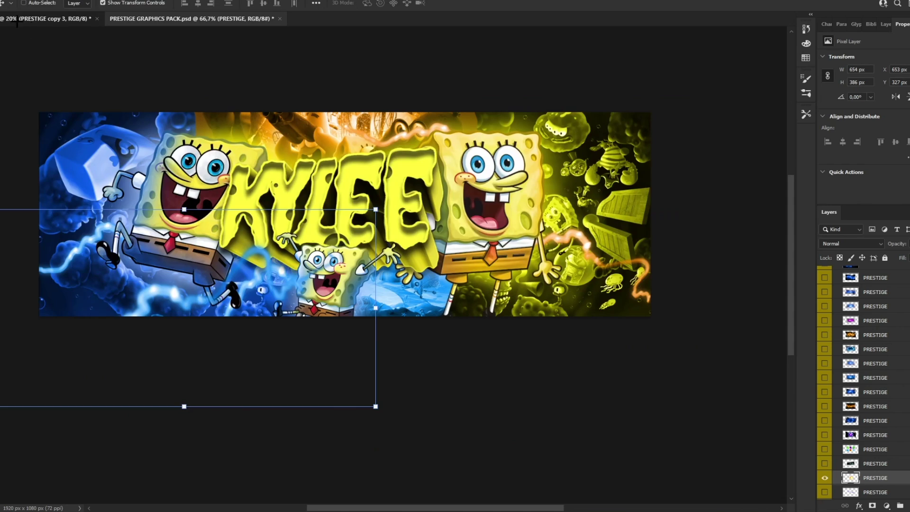
pyautogui.scroll(-2, 875, 409)
pyautogui.click(868, 442)
pyautogui.moveTo(381, 213); pyautogui.dragTo(519, 226)
pyautogui.moveTo(442, 217); pyautogui.dragTo(455, 178)
pyautogui.moveTo(539, 142); pyautogui.dragTo(541, 160)
pyautogui.moveTo(509, 172); pyautogui.dragTo(503, 185)
pyautogui.moveTo(529, 204); pyautogui.dragTo(527, 191)
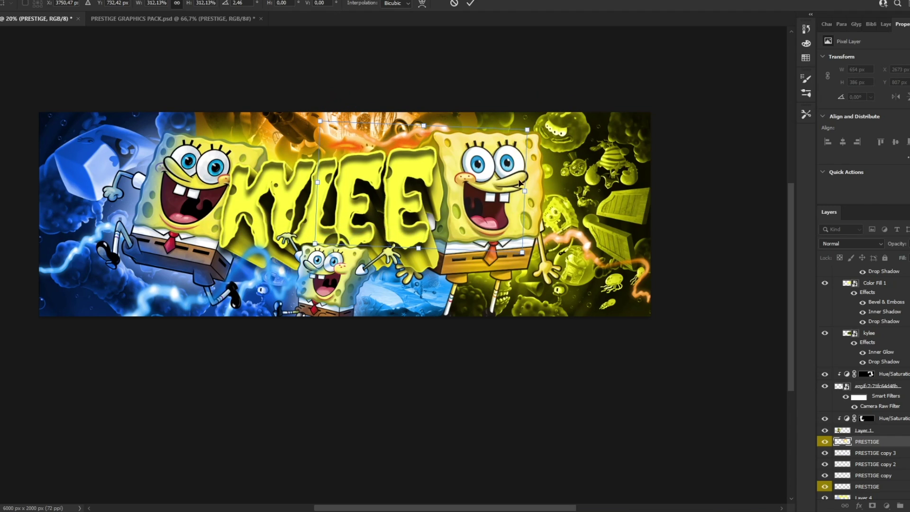
pyautogui.click(469, 4)
# Duplicate the fire and transform the copy to 2233 × 1449 px at X 4199 px, Y 1821 px, under the right SpongeBob
pyautogui.keyDown('alt'); pyautogui.moveTo(429, 153); pyautogui.dragTo(600, 365); pyautogui.keyUp('alt')
pyautogui.moveTo(599, 364); pyautogui.dragTo(591, 281)
pyautogui.moveTo(646, 250); pyautogui.dragTo(662, 261)
pyautogui.moveTo(626, 317); pyautogui.dragTo(602, 325)
pyautogui.moveTo(680, 280)
pyautogui.mouseDown()
pyautogui.moveTo(692, 302)
pyautogui.moveTo(680, 280)
pyautogui.mouseUp()
pyautogui.moveTo(608, 322); pyautogui.dragTo(610, 326)
pyautogui.click(471, 4)
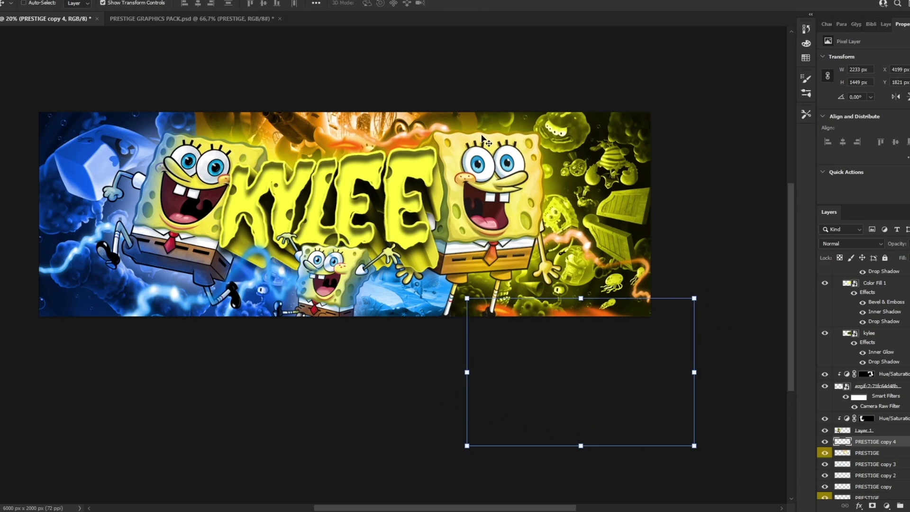
# Create a new layer above the foreground lightning and dab soft glow spots in sampled yellow onto the KYLEE lettering
pyautogui.press('z')
pyautogui.moveTo(369, 154)
pyautogui.mouseDown()
pyautogui.moveTo(365, 144)
pyautogui.moveTo(354, 157)
pyautogui.moveTo(379, 155)
pyautogui.mouseUp()
pyautogui.scroll(3, 860, 368)
pyautogui.click(886, 275)
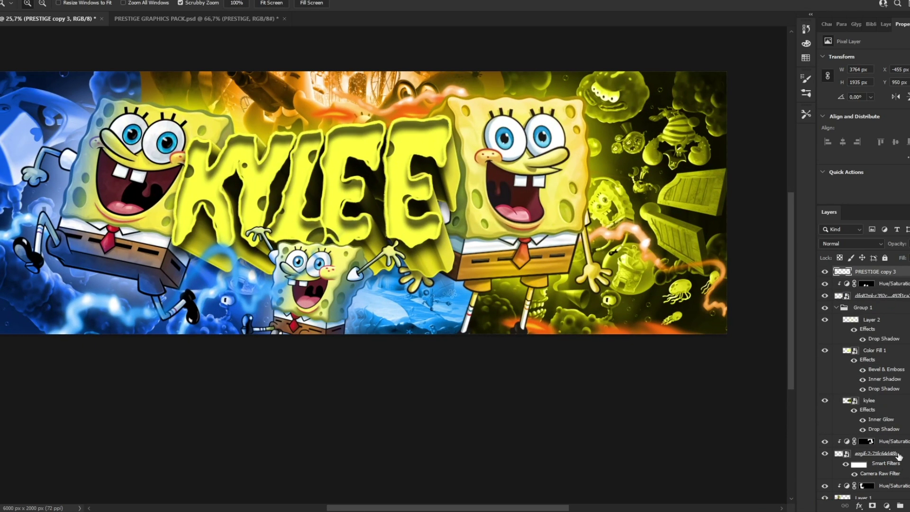
pyautogui.hotkey('ctrl', 'shift', 'alt', 'n')
pyautogui.press('b')
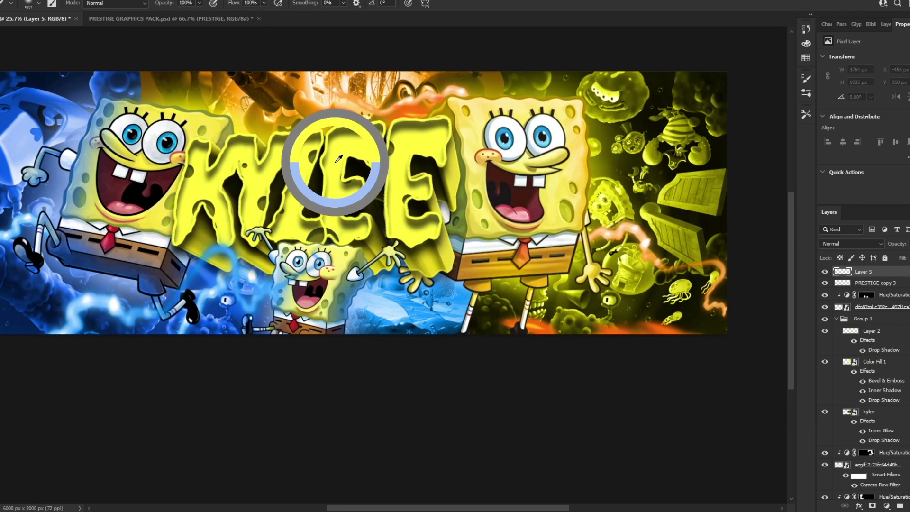
pyautogui.keyDown('alt'); pyautogui.click(342, 154); pyautogui.keyUp('alt')
pyautogui.click(337, 138)
pyautogui.press('[')
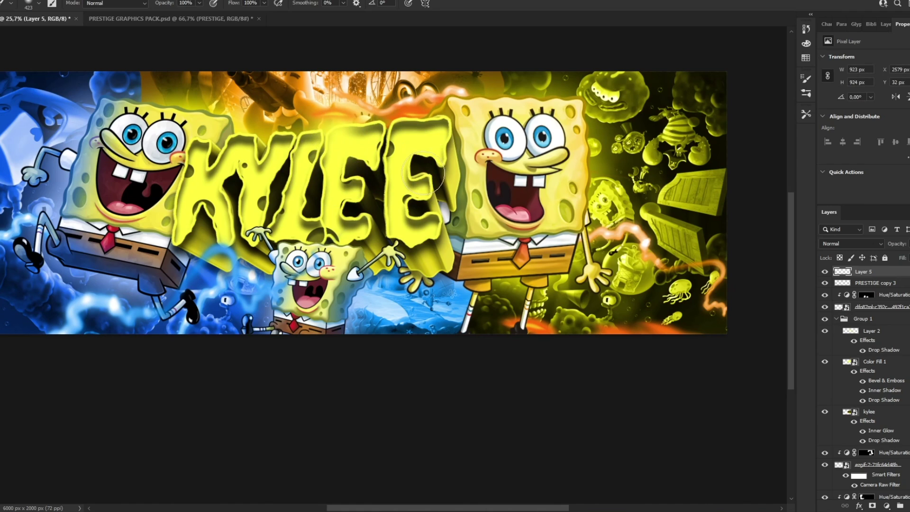
pyautogui.click(426, 184)
pyautogui.click(263, 193)
pyautogui.click(210, 159)
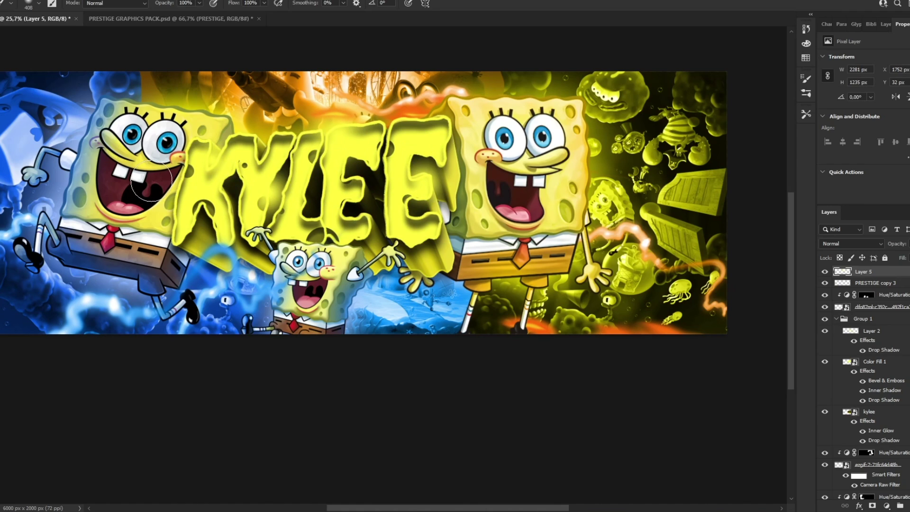
# Sample the background blue and dab soft glow spots of varying size over the blue section and around the left SpongeBob's legs
pyautogui.keyDown('alt'); pyautogui.click(9, 142); pyautogui.keyUp('alt')
pyautogui.click(7, 136)
pyautogui.moveTo(434, 507); pyautogui.dragTo(413, 507)
pyautogui.keyDown('alt'); pyautogui.click(140, 317); pyautogui.keyUp('alt')
pyautogui.keyDown('alt'); pyautogui.rightClick(139, 318); pyautogui.keyUp('alt')
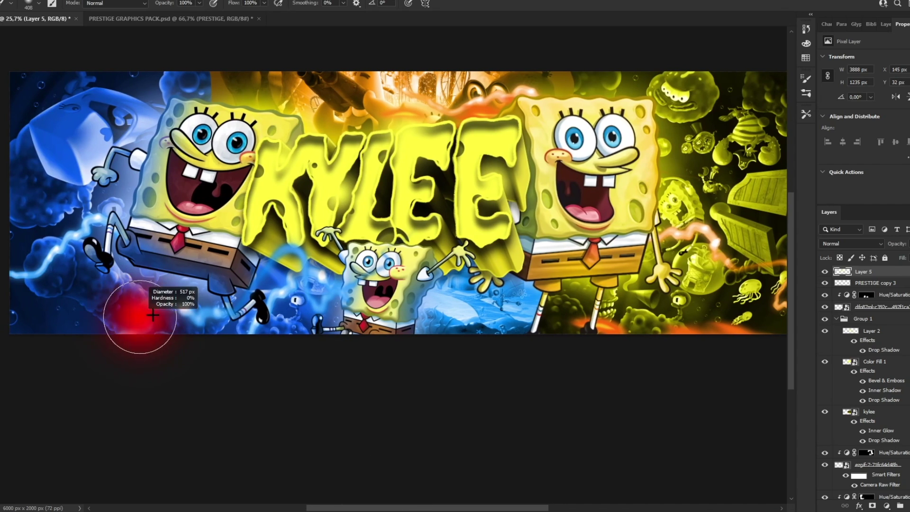
pyautogui.click(164, 309)
pyautogui.keyDown('alt'); pyautogui.rightClick(81, 254); pyautogui.keyUp('alt')
pyautogui.click(62, 258)
pyautogui.click(274, 274)
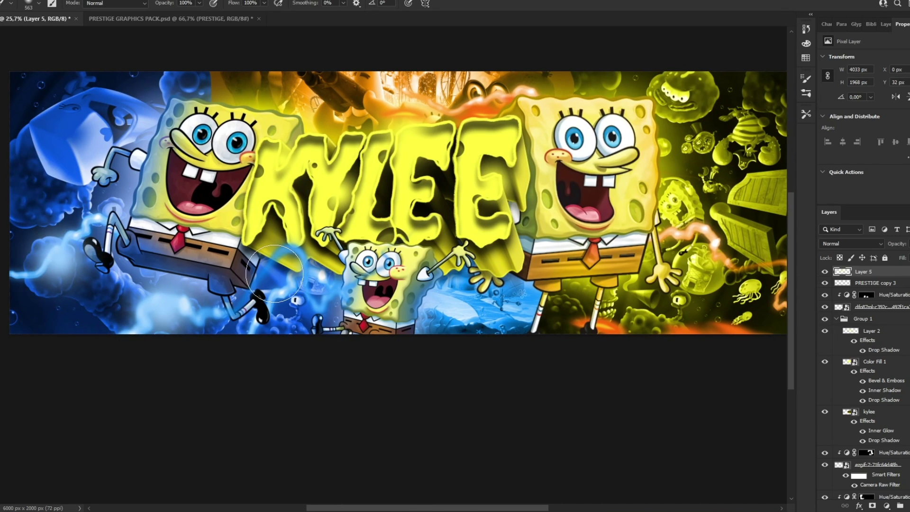
pyautogui.click(289, 255)
# Dab soft yellow glow spots of varying size over the creatures and crates in the yellow background section
pyautogui.keyDown('alt'); pyautogui.rightClick(487, 314); pyautogui.keyUp('alt')
pyautogui.keyDown('alt'); pyautogui.rightClick(486, 314); pyautogui.keyUp('alt')
pyautogui.moveTo(441, 507); pyautogui.dragTo(479, 506)
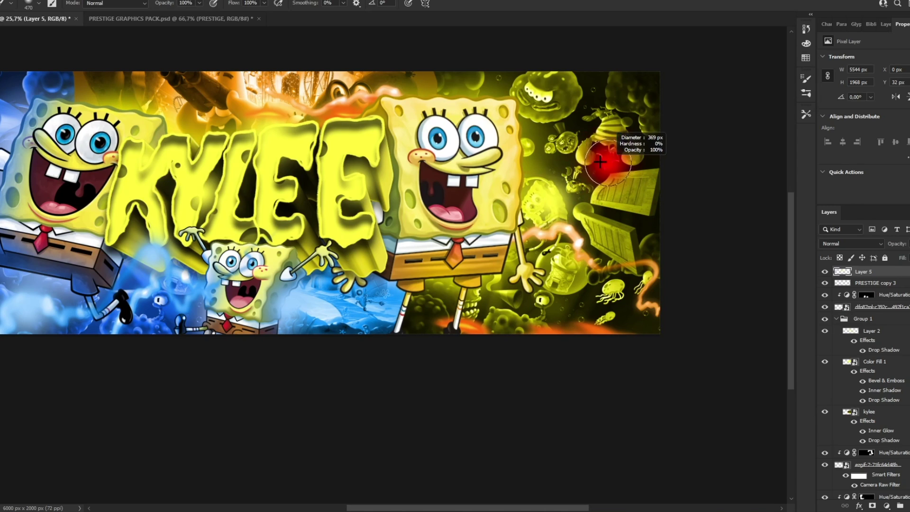
pyautogui.click(585, 152)
pyautogui.keyDown('alt'); pyautogui.rightClick(628, 156); pyautogui.keyUp('alt')
pyautogui.keyDown('alt'); pyautogui.rightClick(550, 95); pyautogui.keyUp('alt')
pyautogui.click(545, 97)
pyautogui.keyDown('alt'); pyautogui.rightClick(583, 213); pyautogui.keyUp('alt')
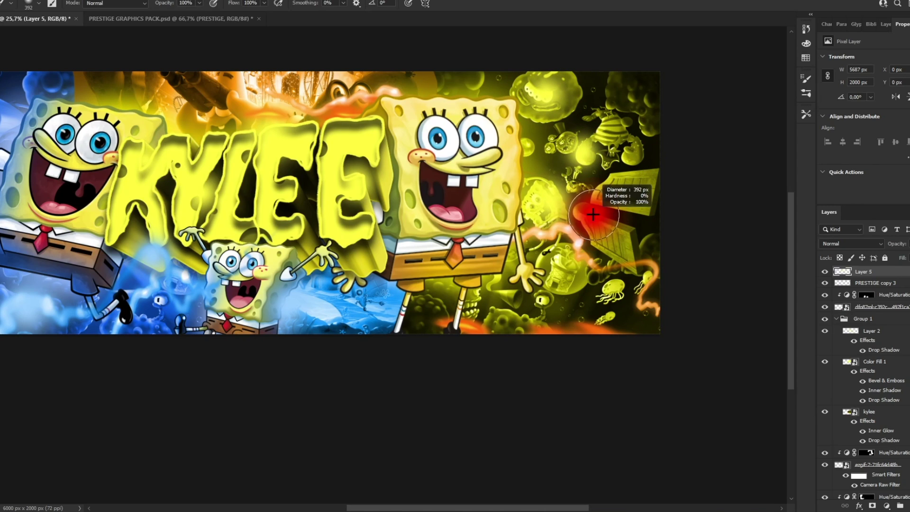
pyautogui.click(608, 289)
pyautogui.keyDown('alt'); pyautogui.rightClick(545, 294); pyautogui.keyUp('alt')
pyautogui.click(546, 301)
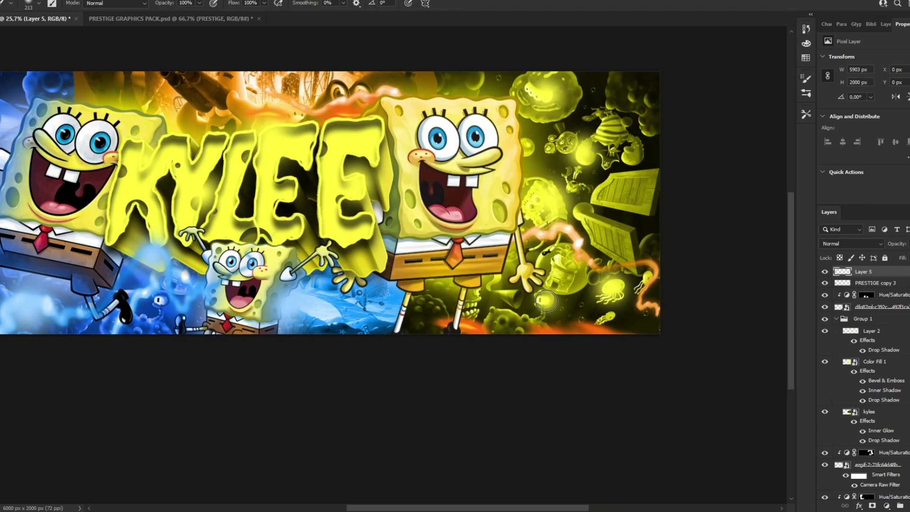
pyautogui.keyDown('alt'); pyautogui.rightClick(560, 265); pyautogui.keyUp('alt')
pyautogui.click(625, 173)
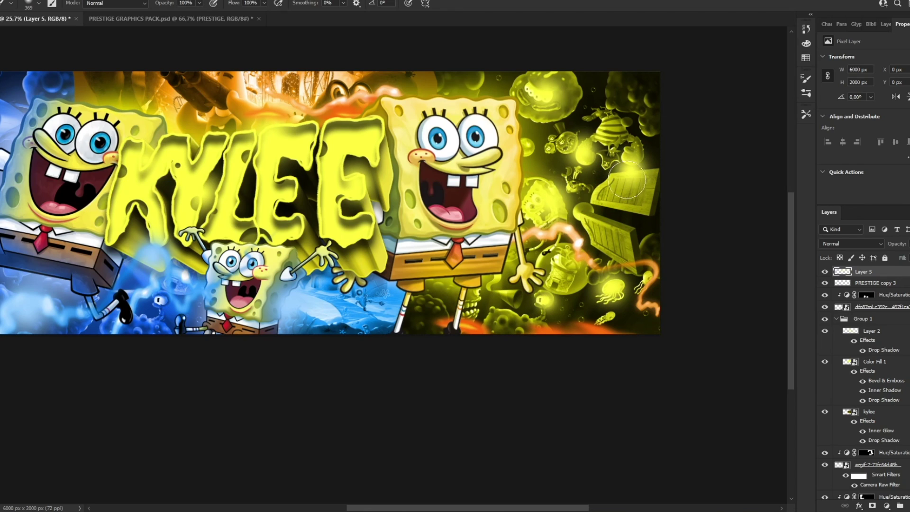
# Dab yellow glow spots above the KYLEE lettering and on the faces of the two large SpongeBobs
pyautogui.keyDown('alt'); pyautogui.rightClick(259, 130); pyautogui.keyUp('alt')
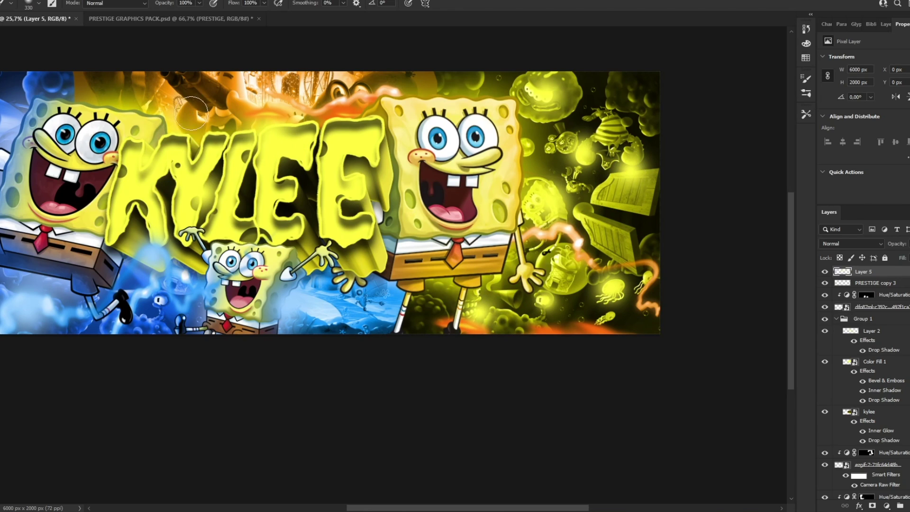
pyautogui.click(191, 101)
pyautogui.keyDown('alt'); pyautogui.rightClick(503, 157); pyautogui.keyUp('alt')
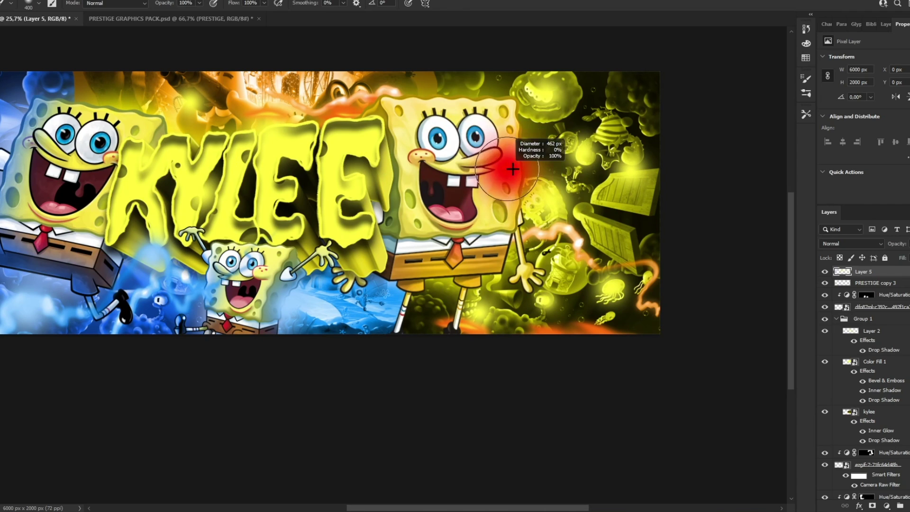
pyautogui.click(107, 129)
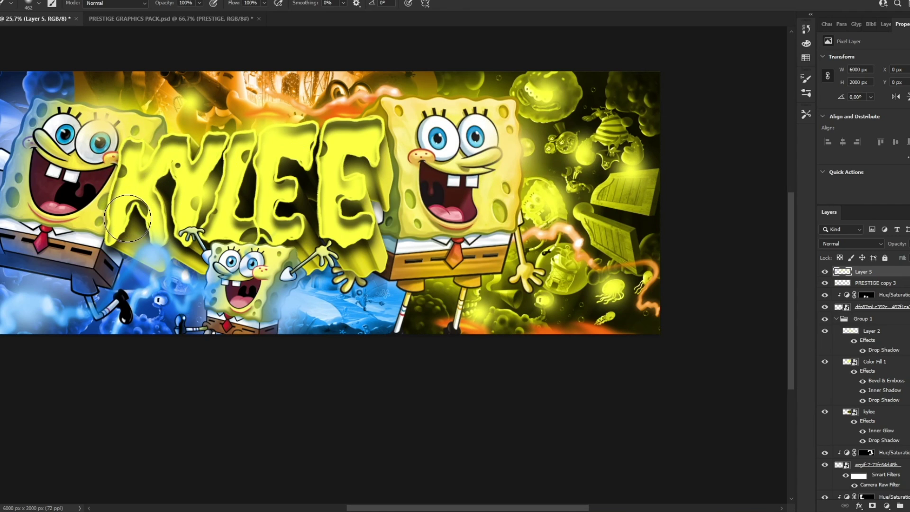
# Set Layer 5 to the Linear Dodge (Add) blend mode, lower its opacity slightly and compare the banner with and without it
pyautogui.click(850, 244)
pyautogui.click(849, 344)
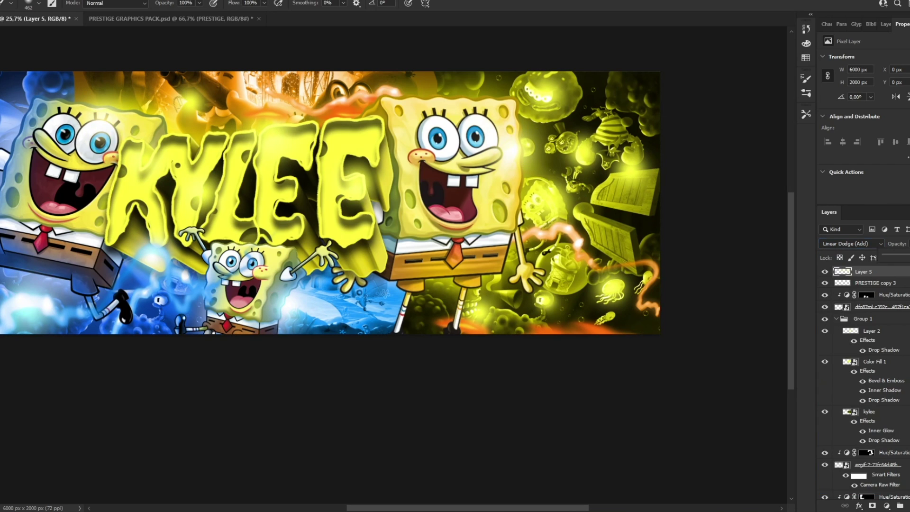
pyautogui.moveTo(909, 255); pyautogui.dragTo(906, 256)
pyautogui.press('z')
pyautogui.moveTo(431, 201)
pyautogui.mouseDown()
pyautogui.moveTo(406, 192)
pyautogui.moveTo(422, 185)
pyautogui.moveTo(385, 192)
pyautogui.mouseUp()
pyautogui.press('v')
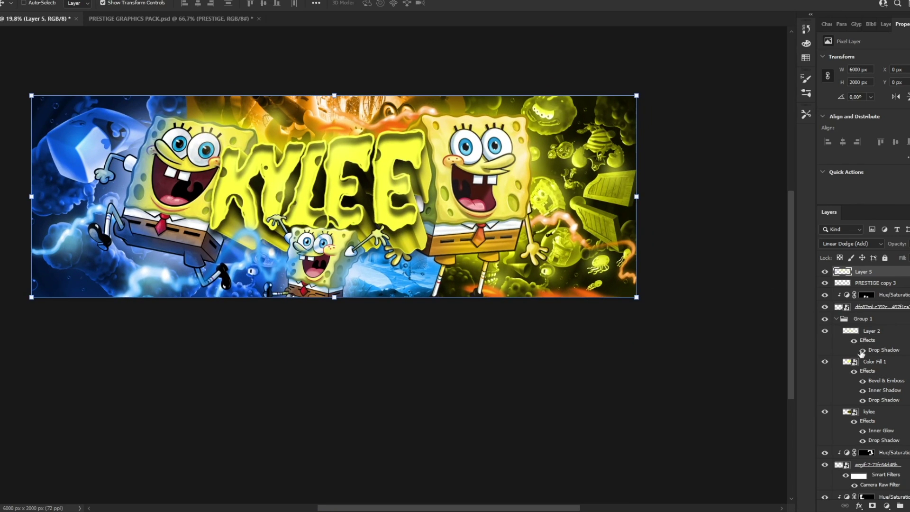
pyautogui.click(824, 272)
# Group all layers and stamp the visible banner into a new merged layer above the group
pyautogui.scroll(-5, 875, 413)
pyautogui.hotkey('ctrl', 'alt', 'a')
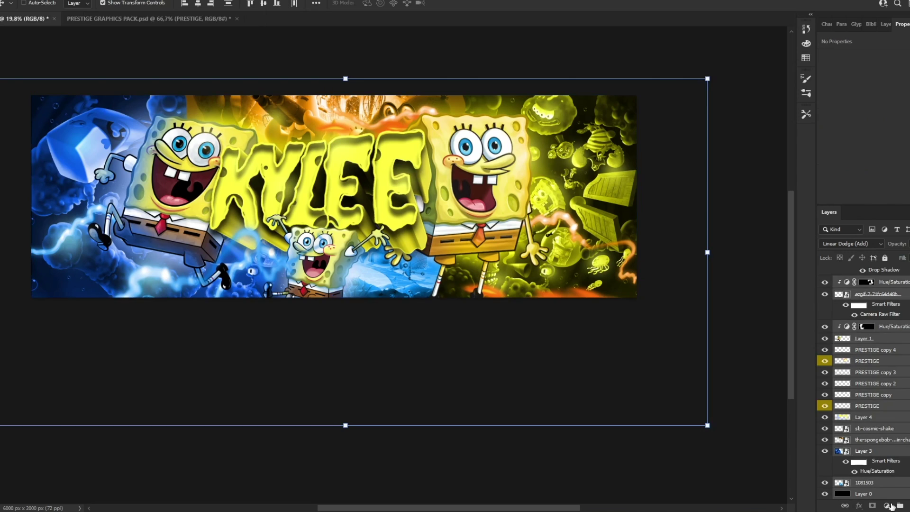
pyautogui.click(899, 506)
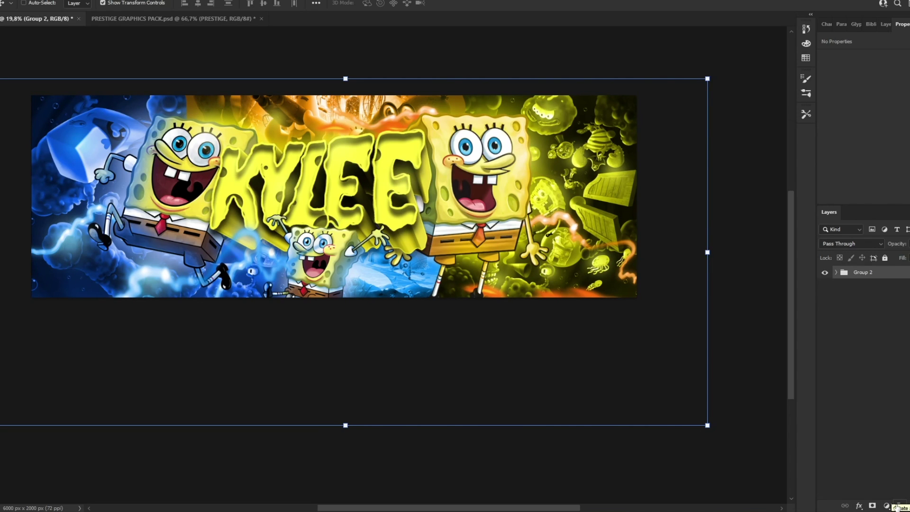
pyautogui.hotkey('ctrl', 'shift', 'alt', 'e')
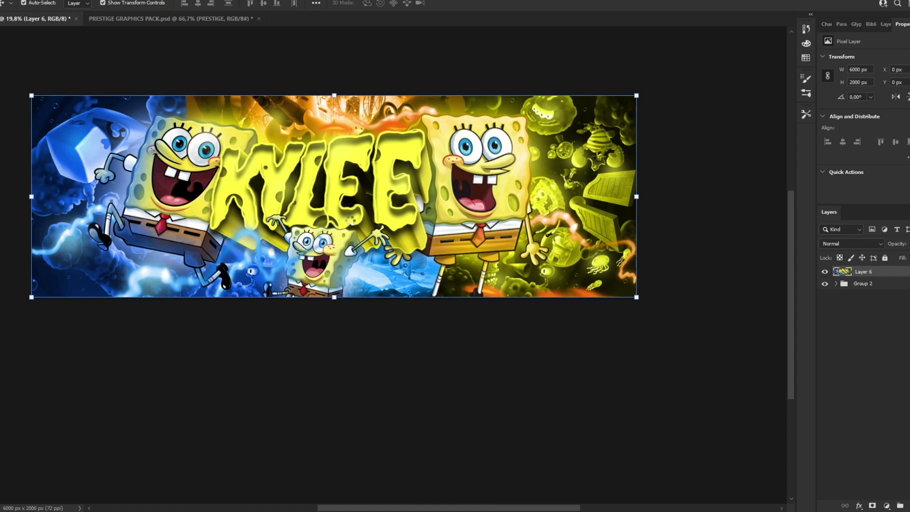
# Start Camera Raw on the merged layer: contrast +3, highlights -3, shadows +3, whites +3, blacks -5, clarity +33, and raise the texture
pyautogui.hotkey('ctrl', 'shift', 'a')
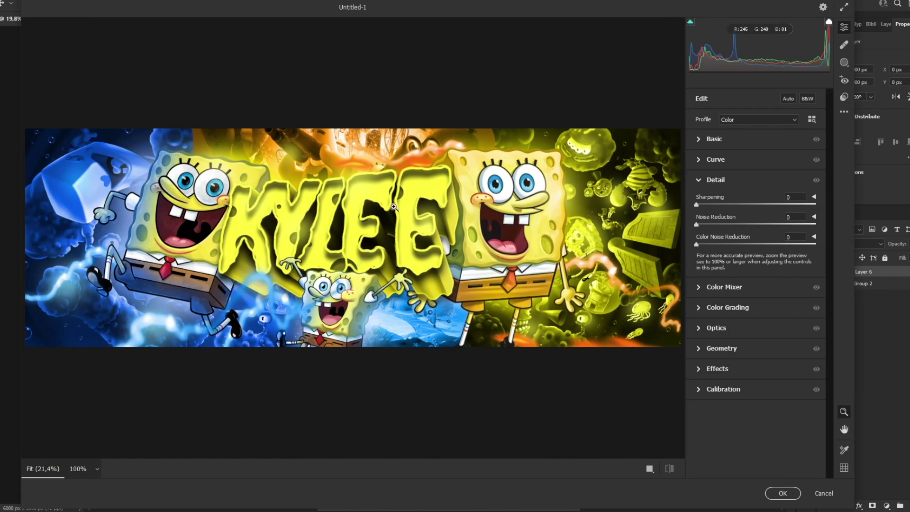
pyautogui.click(698, 141)
pyautogui.moveTo(757, 234); pyautogui.dragTo(753, 297)
pyautogui.moveTo(757, 337); pyautogui.dragTo(776, 337)
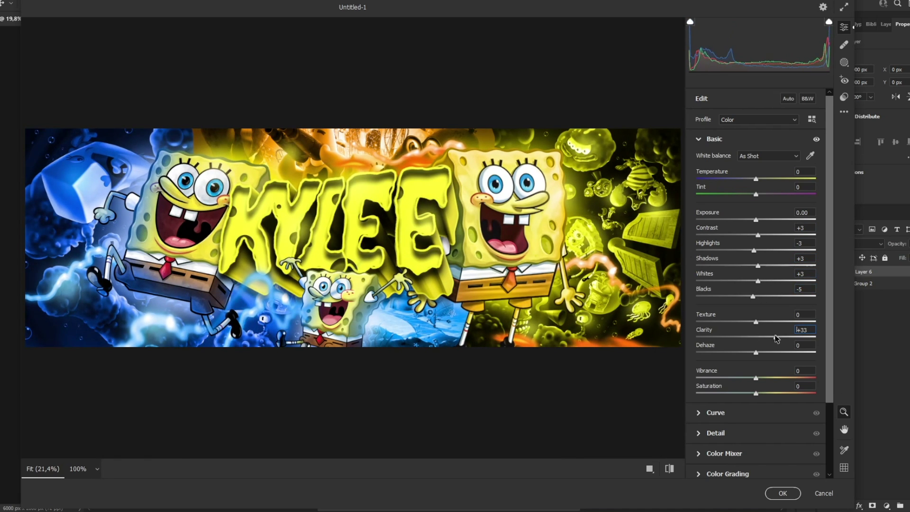
pyautogui.click(767, 322)
# Adjust the parametric tone curve to highlights +2, lights +3 and darks +1
pyautogui.click(700, 410)
pyautogui.moveTo(757, 330); pyautogui.dragTo(756, 378)
pyautogui.scroll(-1, 729, 400)
pyautogui.scroll(-1, 730, 402)
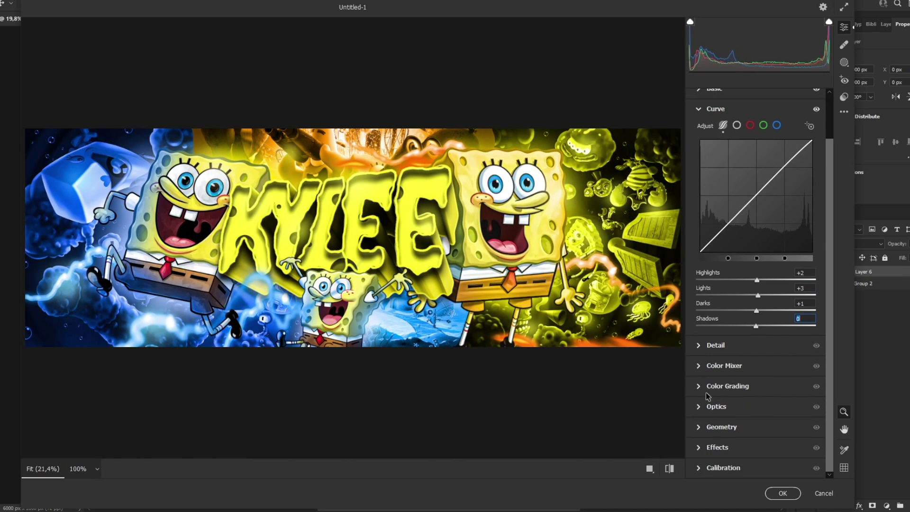
# Calibrate shadow tint to +63 and primary hue/saturation to red -2/+2, green +1/-2, blue -32/+33, and apply the Camera Raw grading
pyautogui.click(699, 447)
pyautogui.click(706, 351)
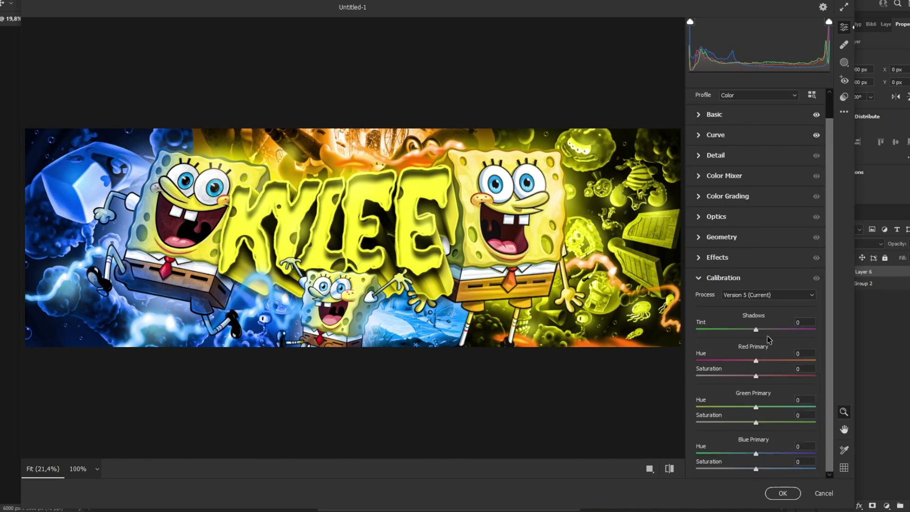
pyautogui.moveTo(764, 357); pyautogui.dragTo(755, 369)
pyautogui.click(758, 406)
pyautogui.moveTo(745, 453); pyautogui.dragTo(774, 470)
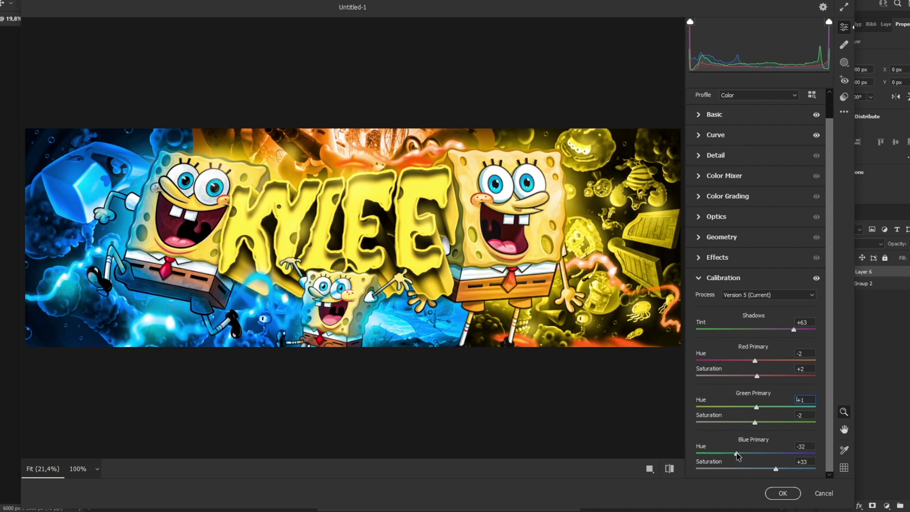
pyautogui.click(783, 494)
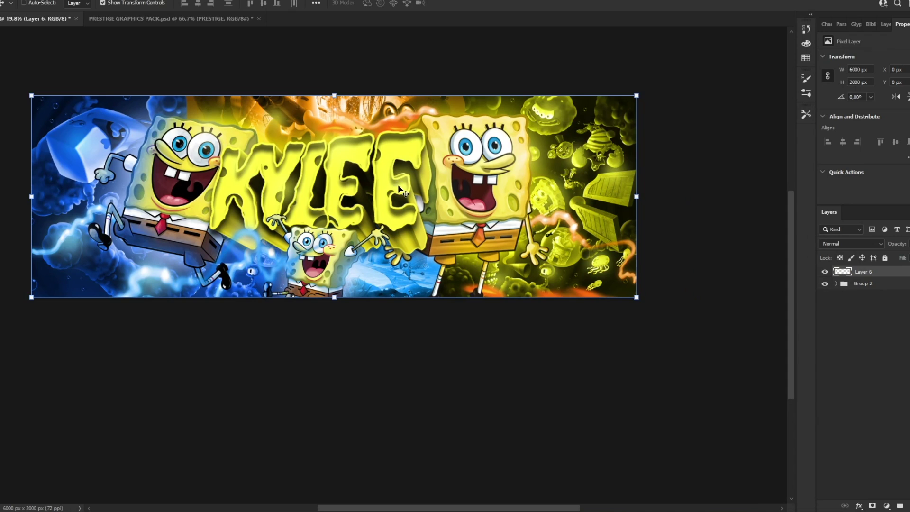
# Duplicate the graded Layer 6 and apply a Gaussian Blur with a 50-pixel radius to the copy
pyautogui.hotkey('ctrl', 'j')
pyautogui.click(102, 0)
pyautogui.moveTo(113, 116)
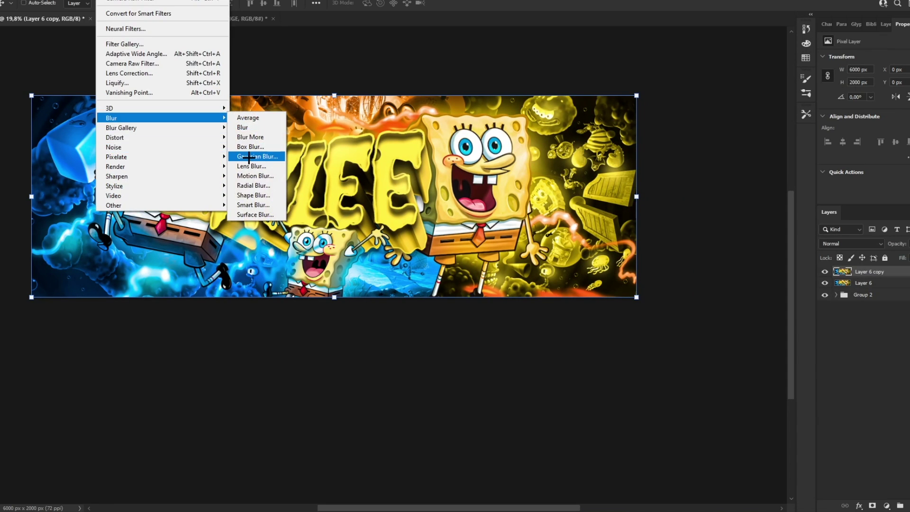
pyautogui.click(264, 153)
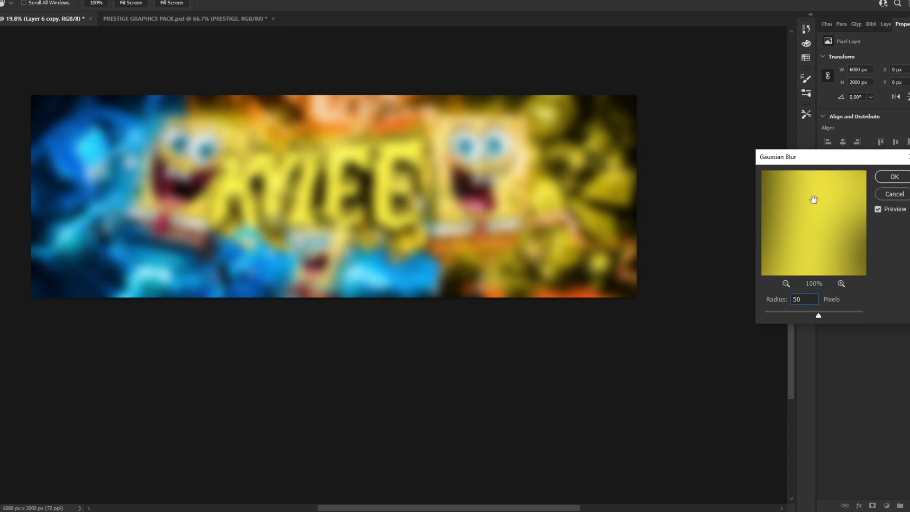
pyautogui.click(895, 177)
# Set the blurred copy to the Lighter Color blend mode, lower its opacity and inspect the soft glow up close
pyautogui.click(851, 243)
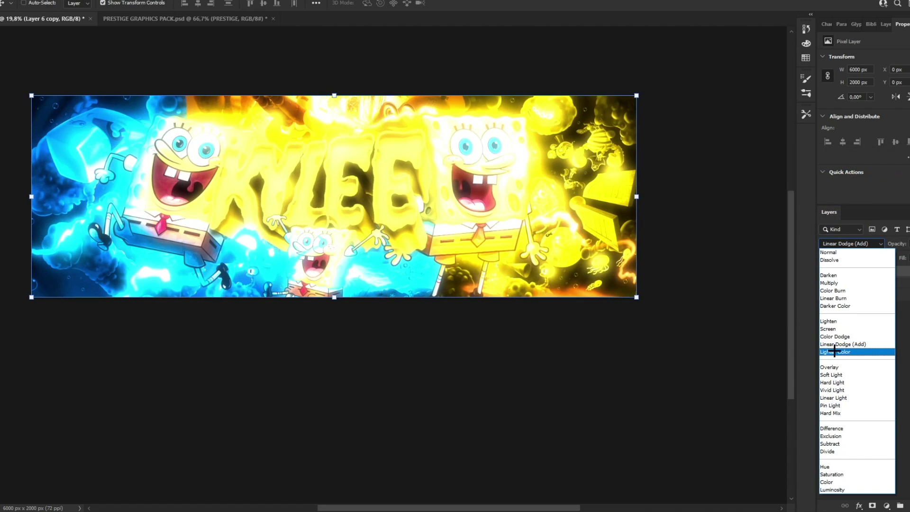
pyautogui.click(836, 352)
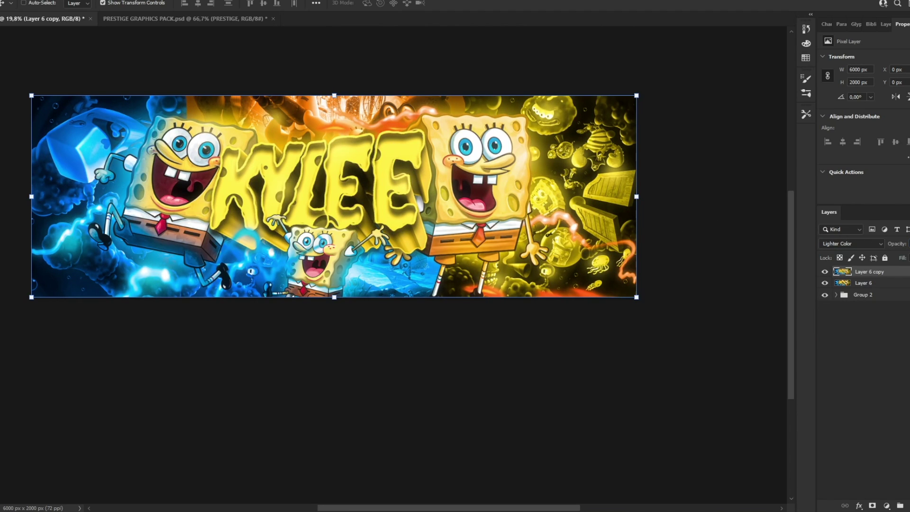
pyautogui.press('z')
pyautogui.click(355, 179)
pyautogui.moveTo(331, 133); pyautogui.dragTo(444, 157)
pyautogui.moveTo(375, 158); pyautogui.dragTo(408, 158)
pyautogui.press('v')
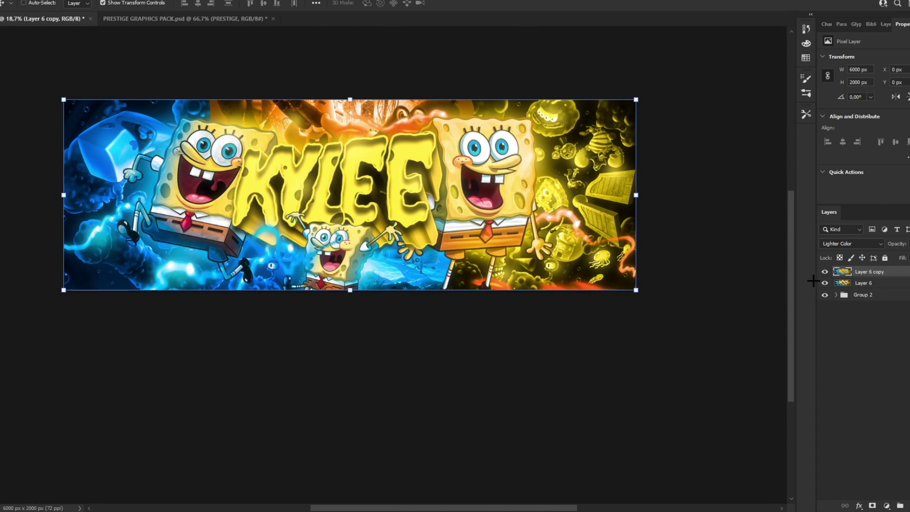
# Group both Layer 6 versions with Group 2 and stamp the visible banner into a new merged layer above the group
pyautogui.keyDown('shift'); pyautogui.click(875, 296); pyautogui.keyUp('shift')
pyautogui.click(900, 506)
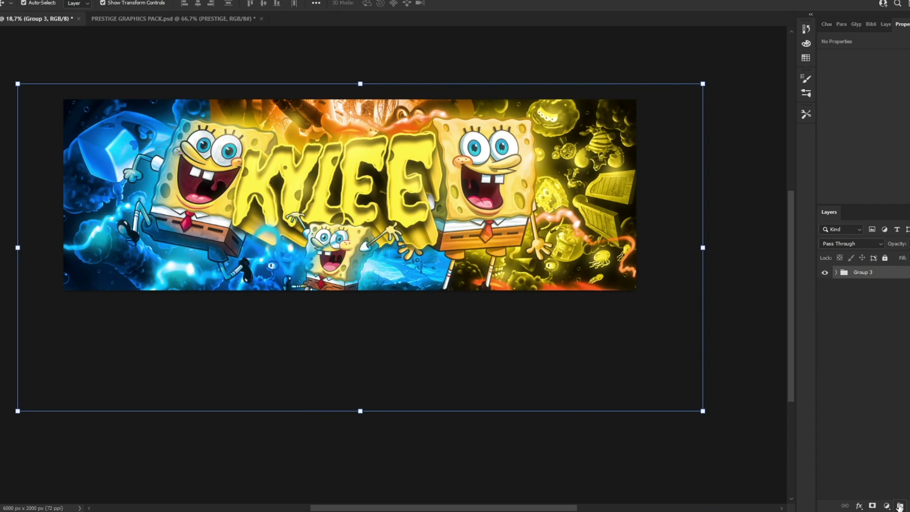
pyautogui.click(900, 506)
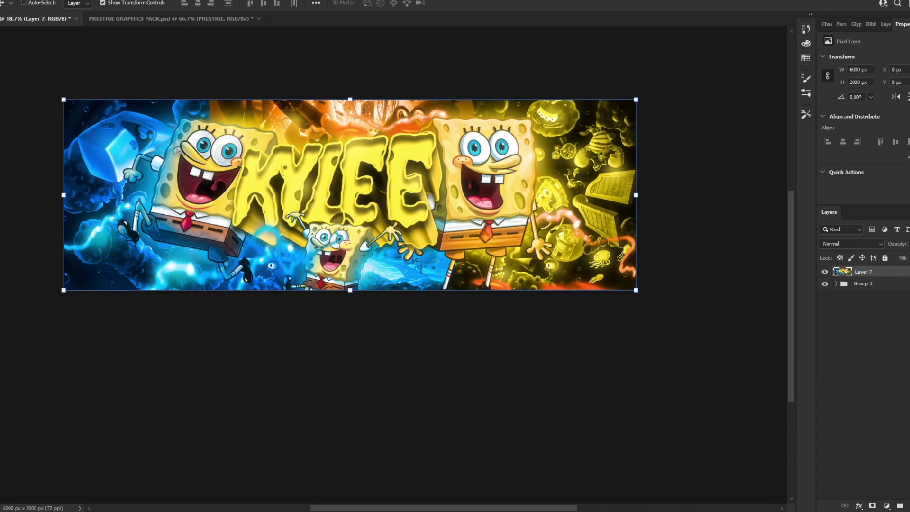
# Add 3% uniform, non-monochromatic noise to Layer 7 and inspect the grain across the banner
pyautogui.click(109, 0)
pyautogui.moveTo(152, 146)
pyautogui.click(246, 146)
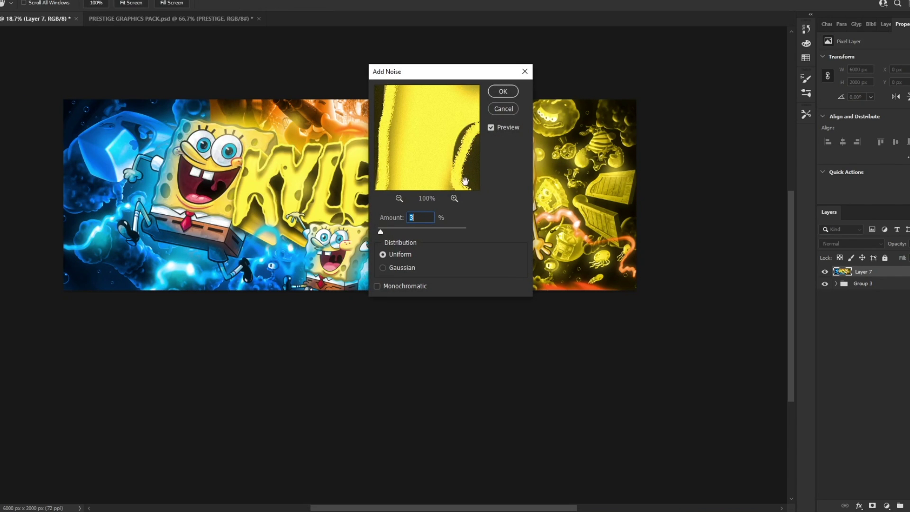
pyautogui.click(500, 90)
pyautogui.press('z')
pyautogui.moveTo(359, 166); pyautogui.dragTo(380, 164)
pyautogui.moveTo(218, 110)
pyautogui.mouseDown()
pyautogui.moveTo(270, 101)
pyautogui.moveTo(207, 102)
pyautogui.mouseUp()
pyautogui.moveTo(343, 122); pyautogui.dragTo(393, 134)
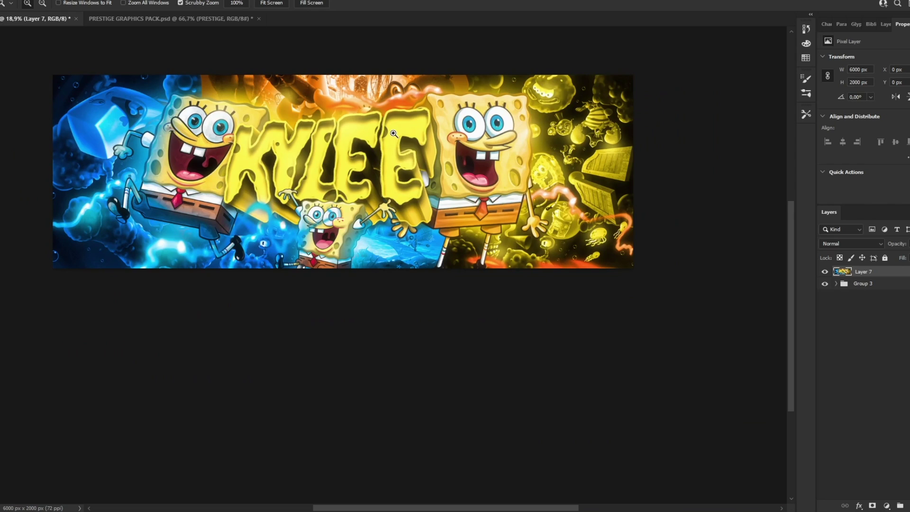